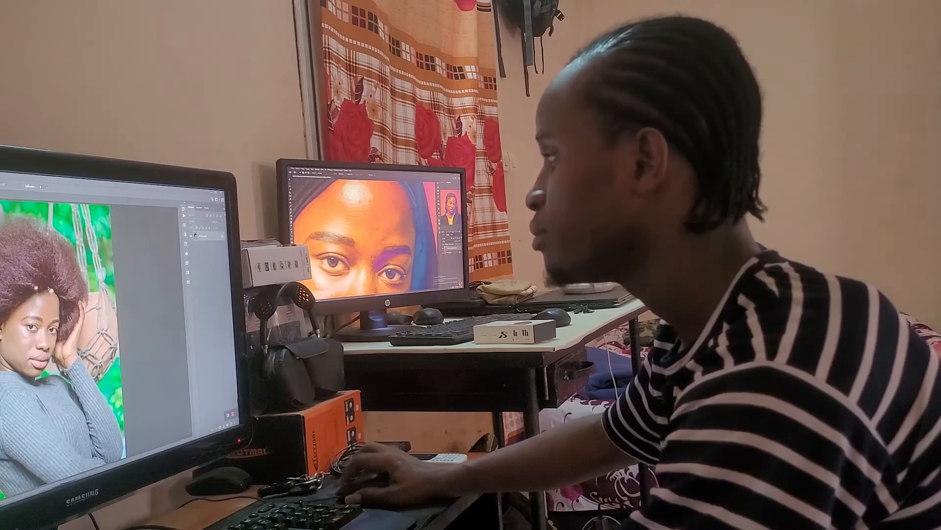
# From the E:\LiL'PrO_221\MY ACTION PS folder in File Explorer, load the LiL'PrO_Pack-retouche_Pro action file into Photoshop
pyautogui.press('super+e')
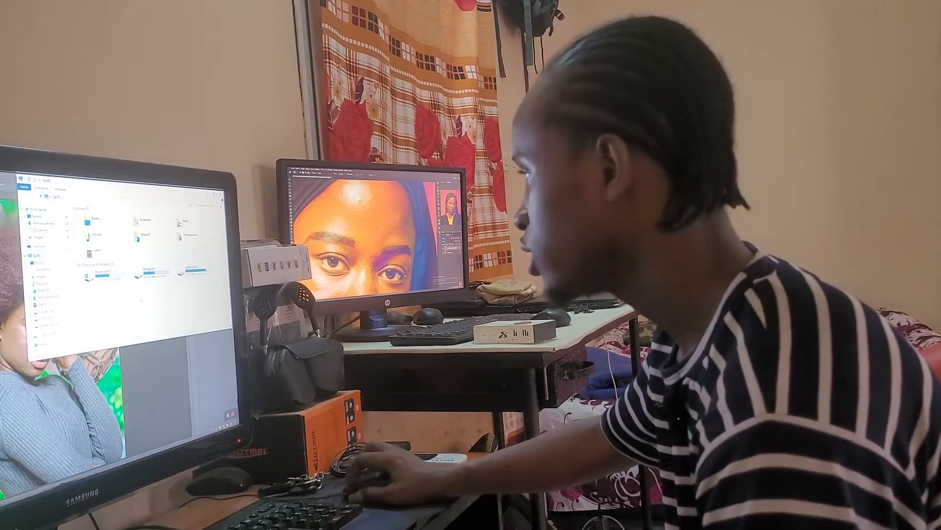
pyautogui.doubleClick(192, 270)
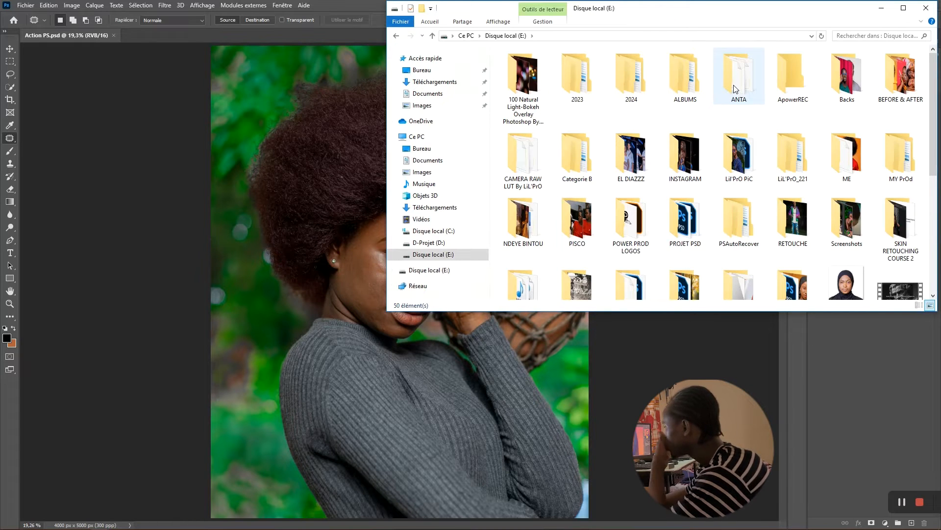
pyautogui.doubleClick(785, 156)
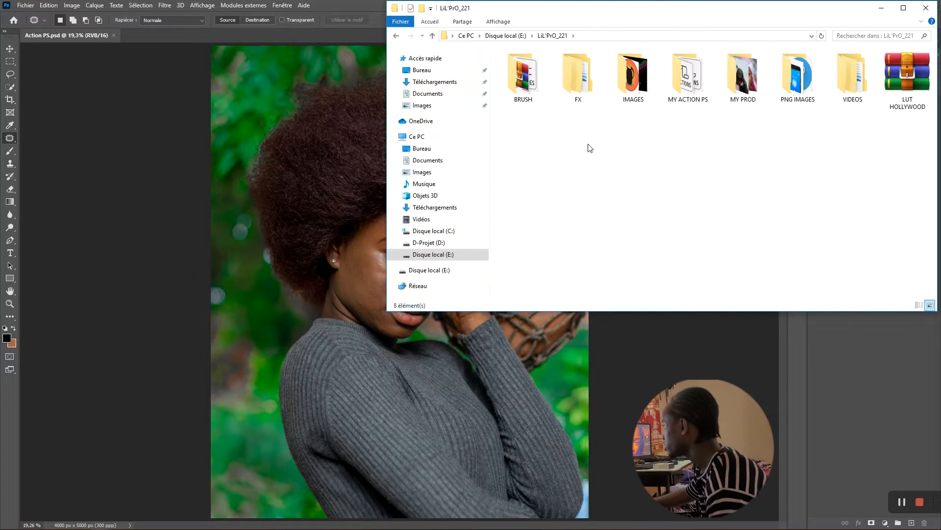
pyautogui.doubleClick(689, 83)
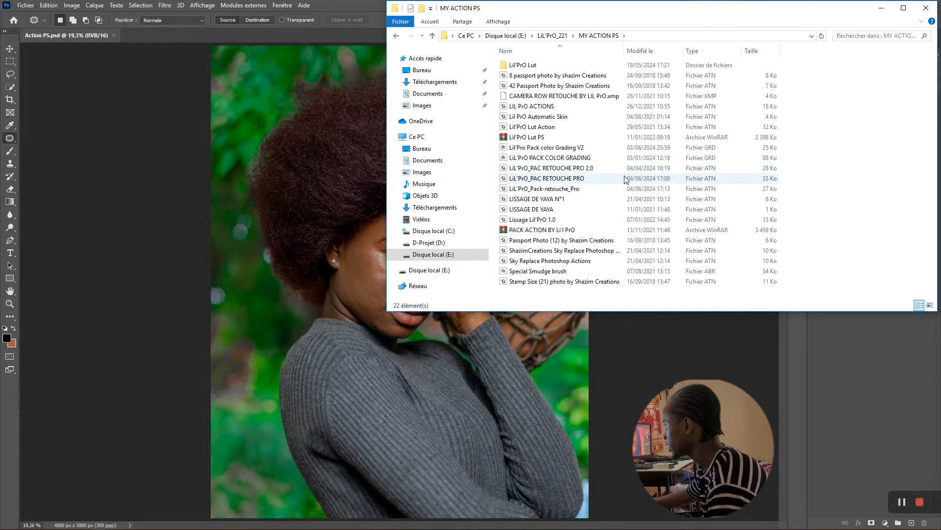
pyautogui.click(560, 190)
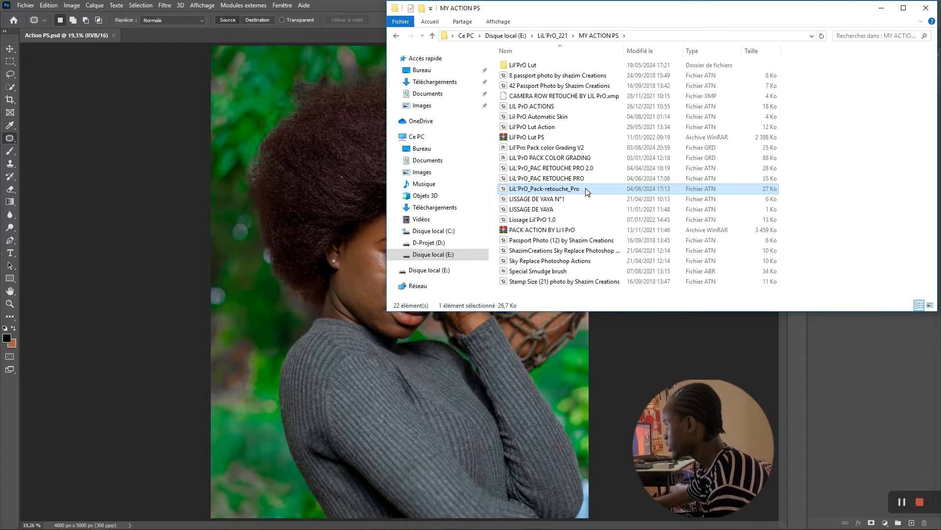
pyautogui.moveTo(580, 192); pyautogui.dragTo(330, 157)
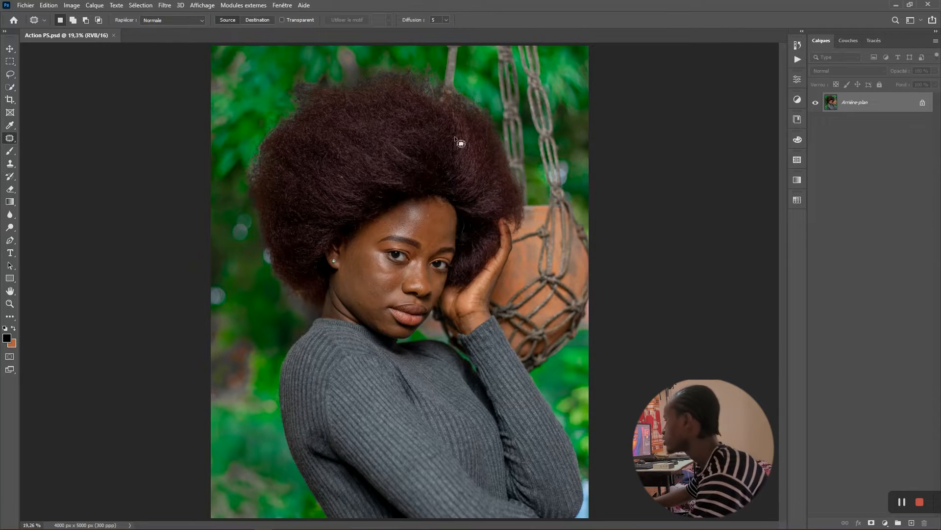
# Show the Actions list to access the loaded retouching actions
pyautogui.click(141, 5)
pyautogui.click(142, 6)
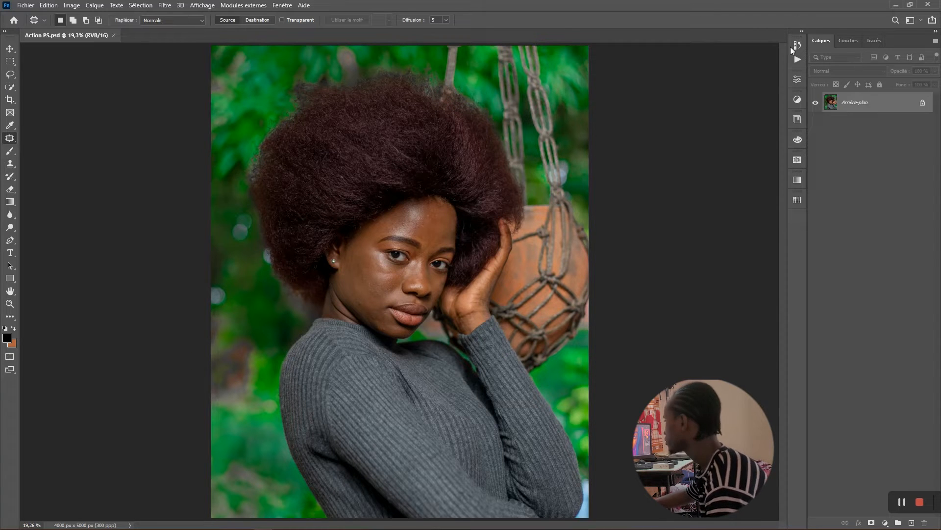
pyautogui.click(289, 4)
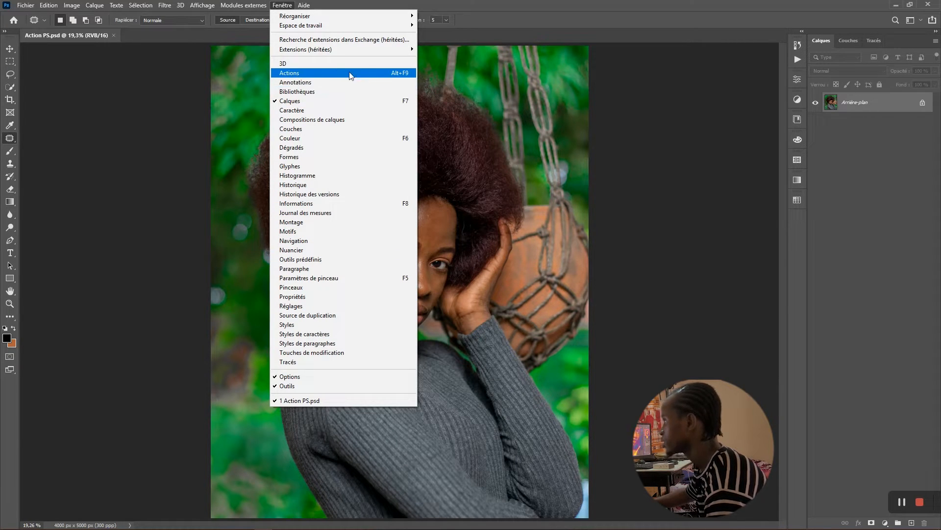
pyautogui.click(382, 75)
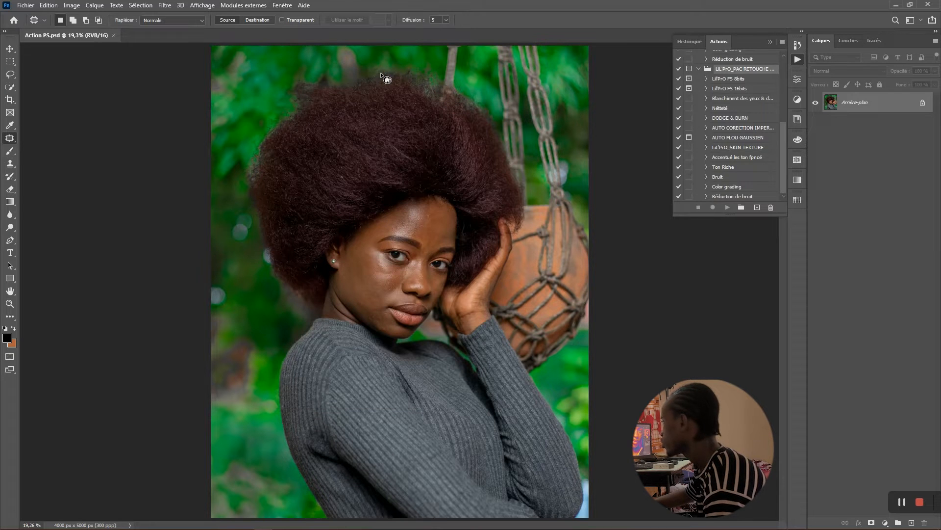
# Collapse the first two LiL'PrO_PAC RETOUCHE PRO sets and enlarge the Actions list to fit every action of the third set
pyautogui.scroll(10, 723, 108)
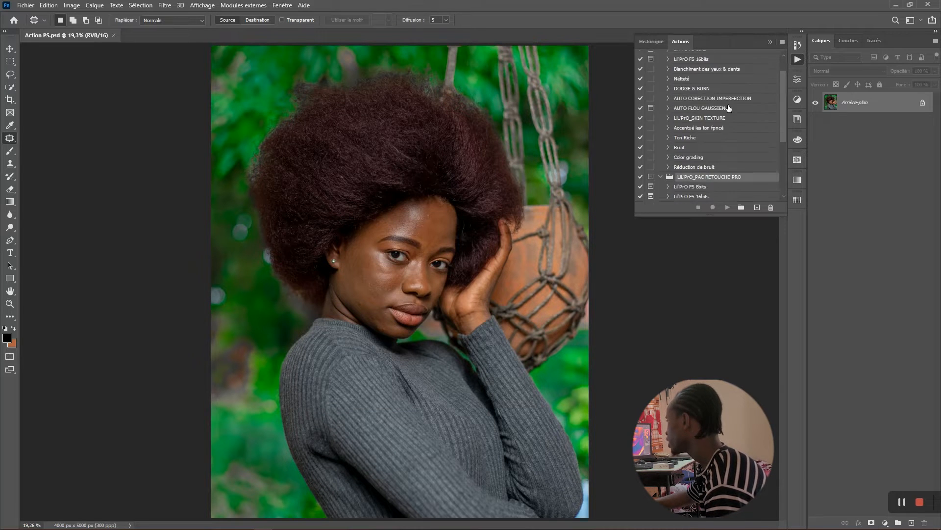
pyautogui.scroll(-7, 729, 109)
pyautogui.scroll(-2, 731, 117)
pyautogui.scroll(7, 729, 128)
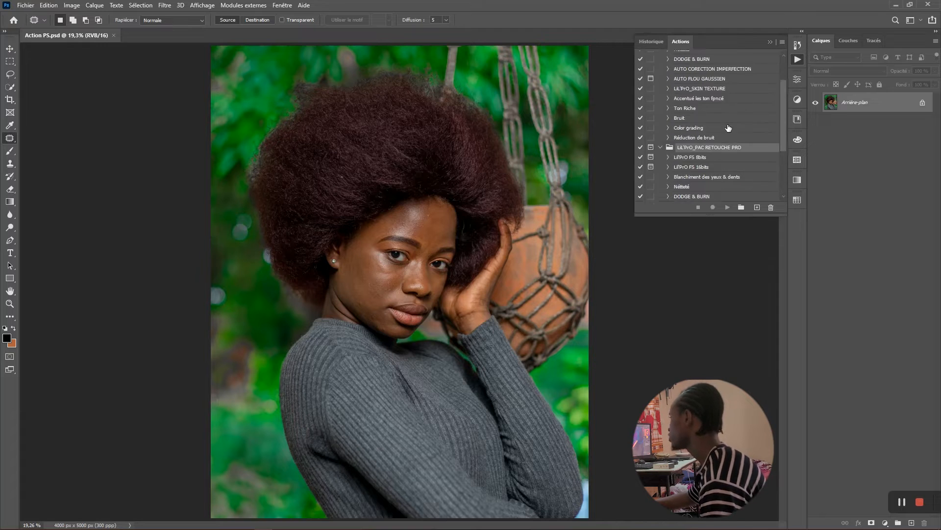
pyautogui.click(661, 66)
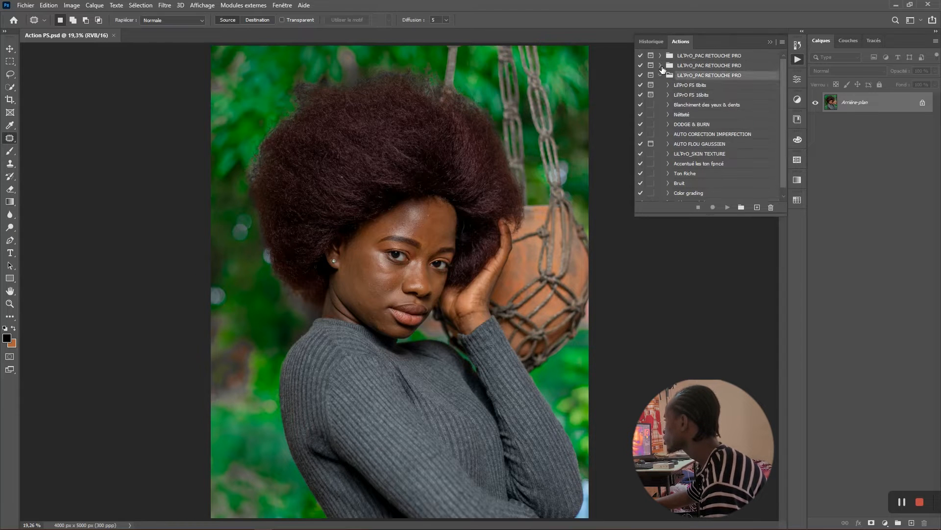
pyautogui.scroll(-1, 706, 91)
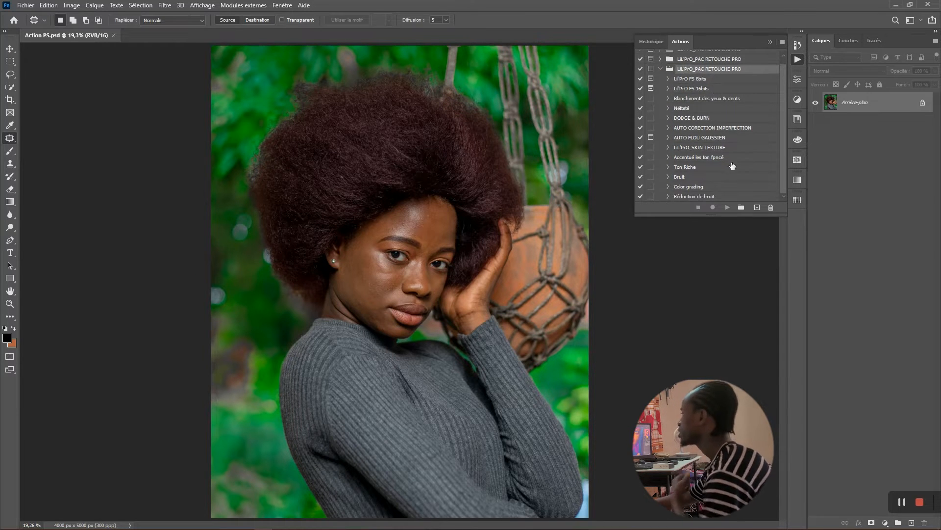
pyautogui.moveTo(726, 214); pyautogui.dragTo(725, 240)
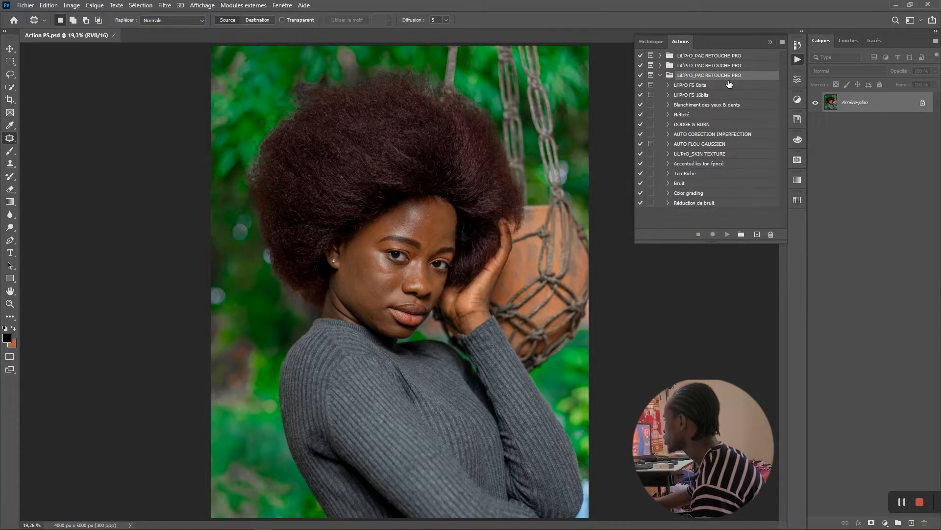
# Start loading actions from a file and copy the path of the MY ACTION PS folder from File Explorer
pyautogui.click(783, 43)
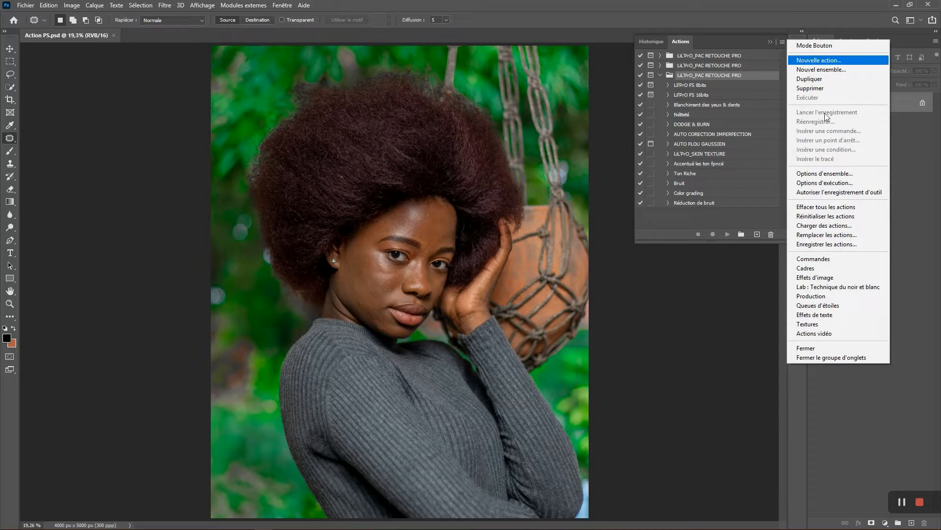
pyautogui.click(838, 226)
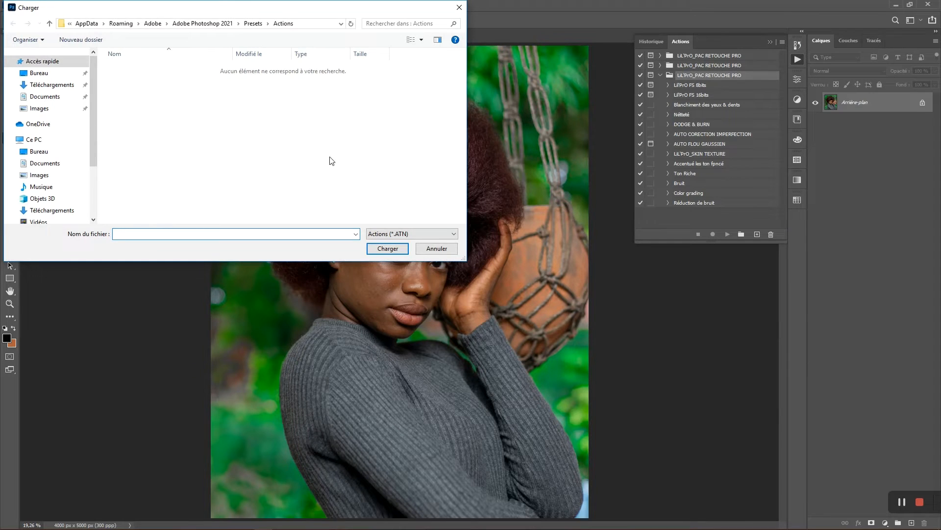
pyautogui.scroll(-3, 85, 147)
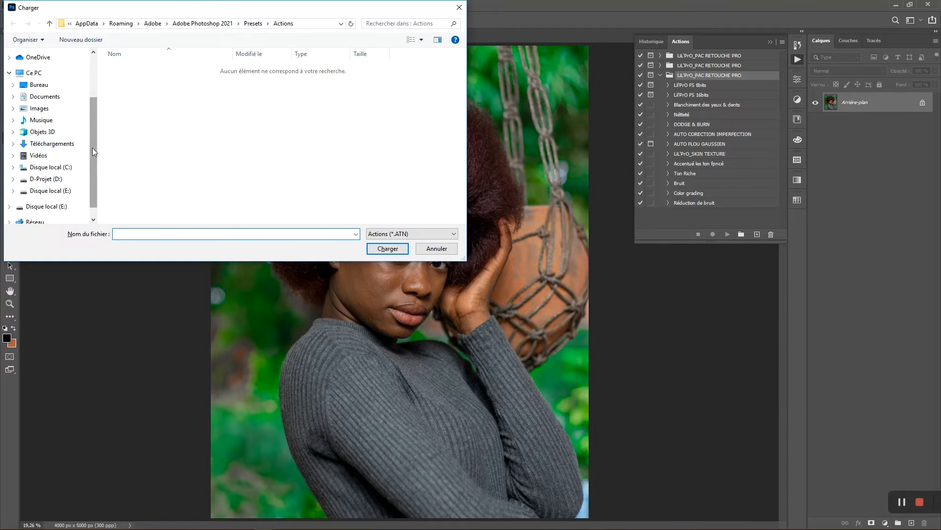
pyautogui.hotkey('alt', 'Tab')
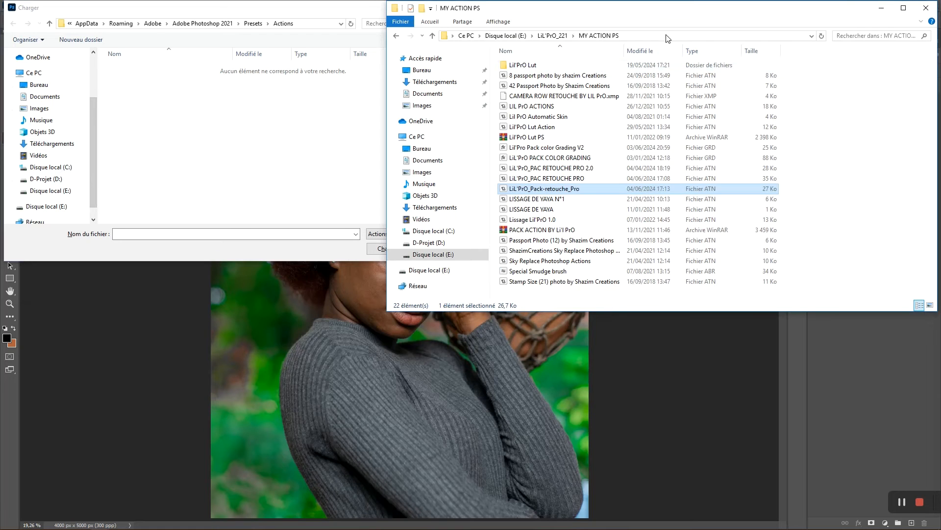
pyautogui.click(667, 36)
pyautogui.hotkey('ctrl', 'c')
pyautogui.hotkey('alt', 'Tab')
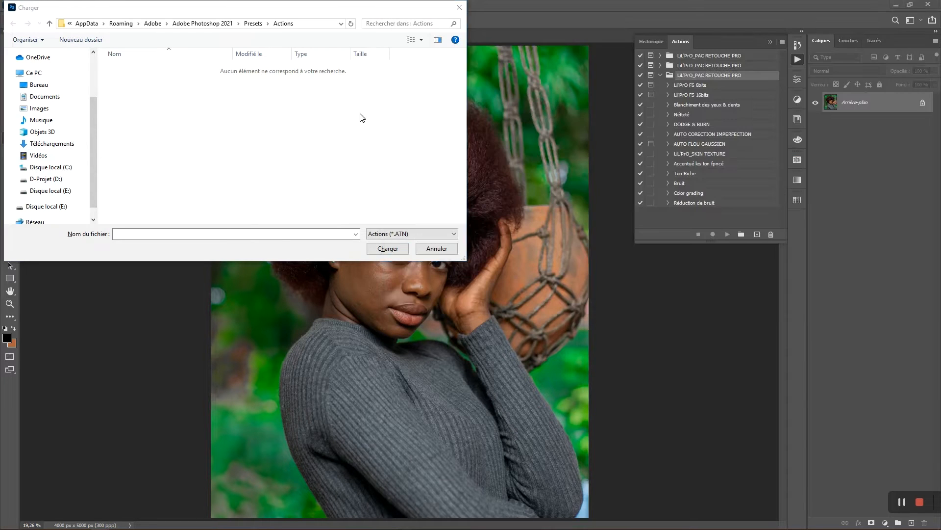
# Go to E:\LiL'PrO_221\MY ACTION PS in the load dialog and load the LiL'PrO_Pack-retouche_Pro action file
pyautogui.click(315, 21)
pyautogui.hotkey('ctrl', 'v')
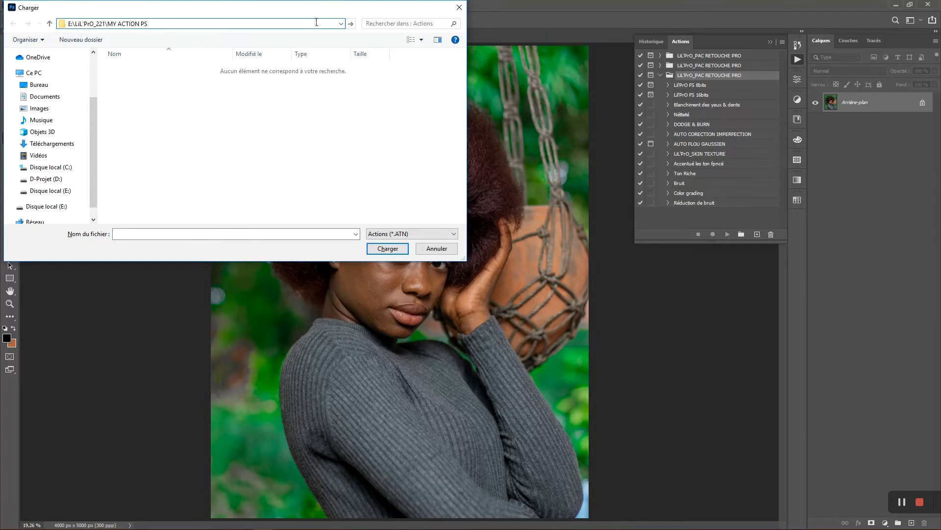
pyautogui.press('Return')
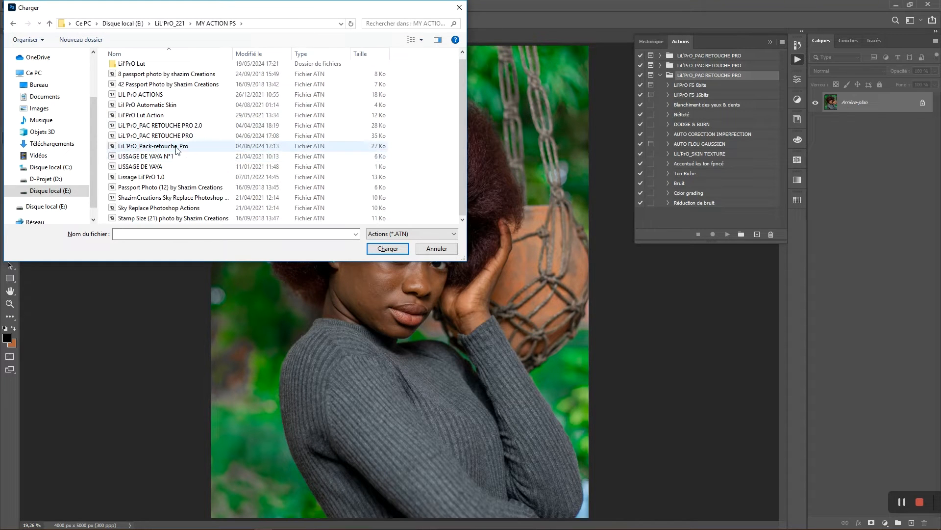
pyautogui.click(196, 146)
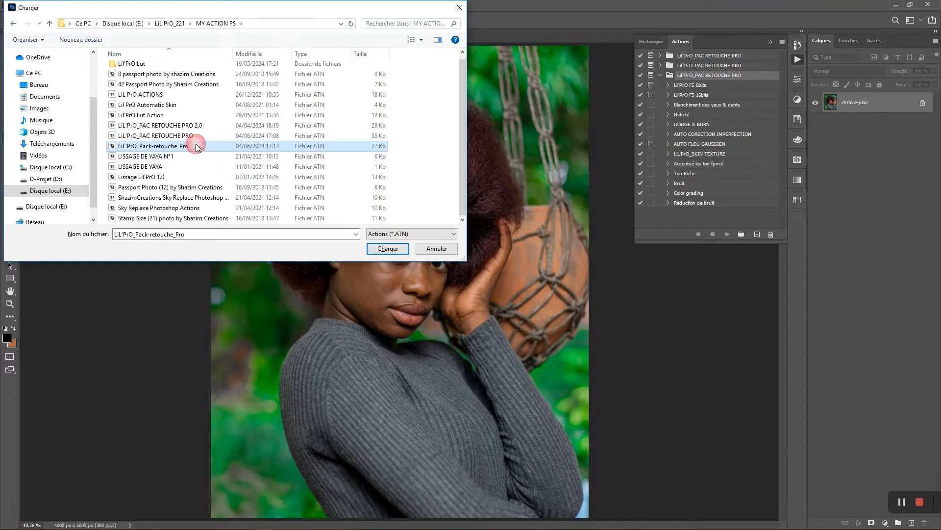
pyautogui.click(386, 249)
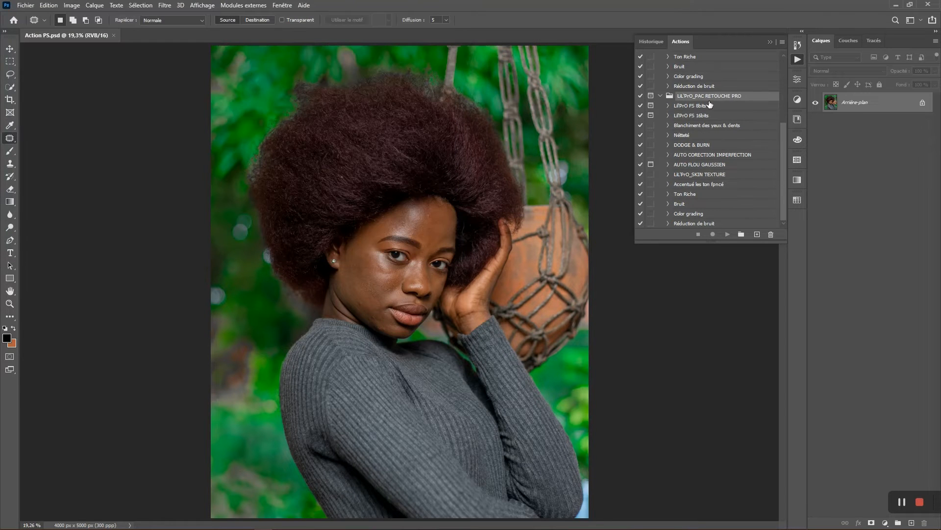
# Delete the duplicate LiL'PrO_PAC RETOUCHE PRO action set that was just loaded
pyautogui.scroll(2, 691, 98)
pyautogui.scroll(2, 691, 98)
pyautogui.scroll(-2, 705, 168)
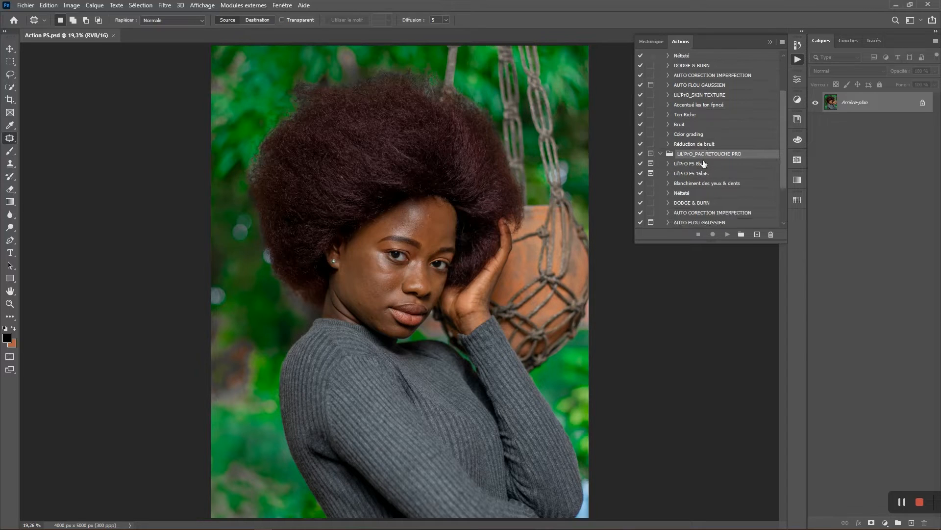
pyautogui.scroll(-1, 714, 162)
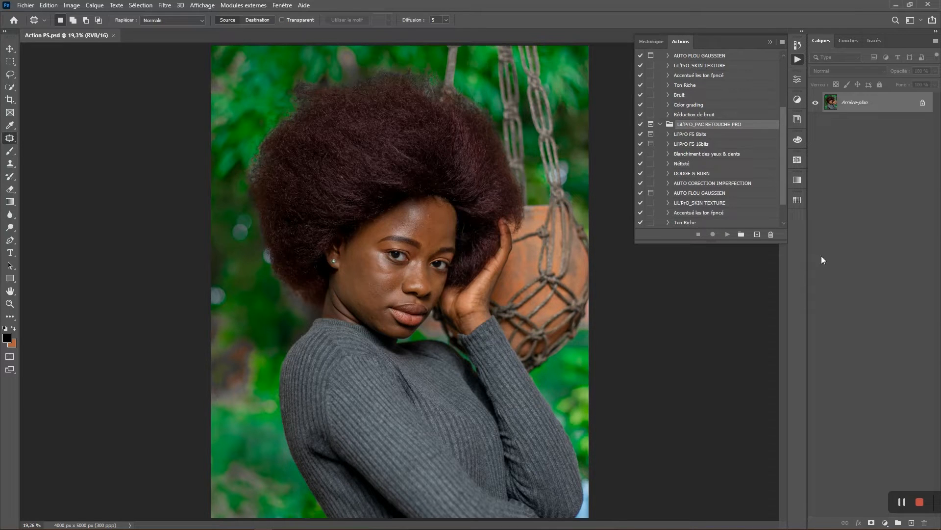
pyautogui.click(771, 236)
pyautogui.click(438, 197)
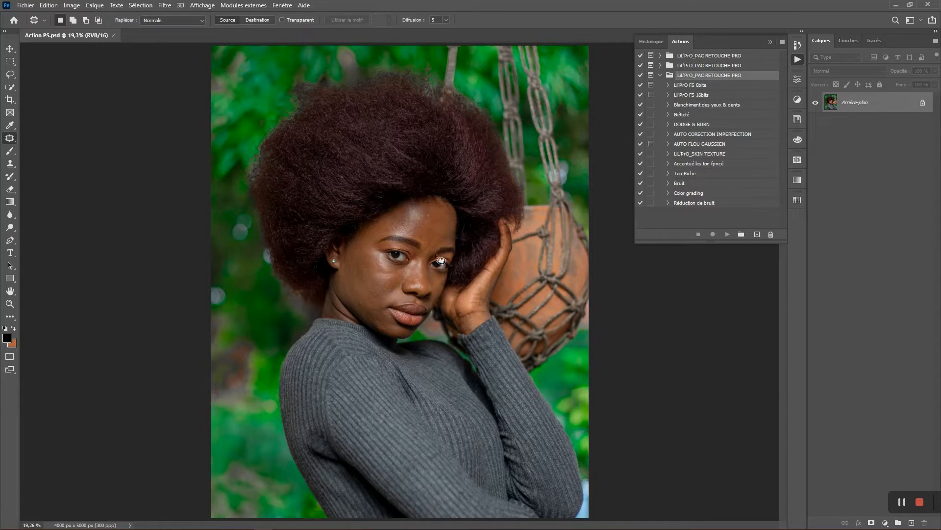
# Examine the portrait up close for skin imperfections on the forehead, cheek and chin, and compare with the whole image
pyautogui.scroll(5, 426, 210)
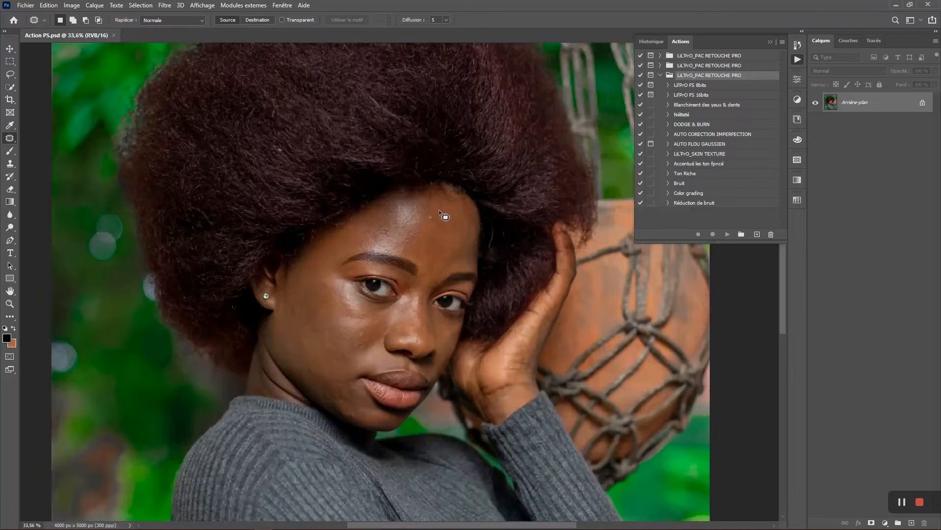
pyautogui.scroll(-5, 493, 166)
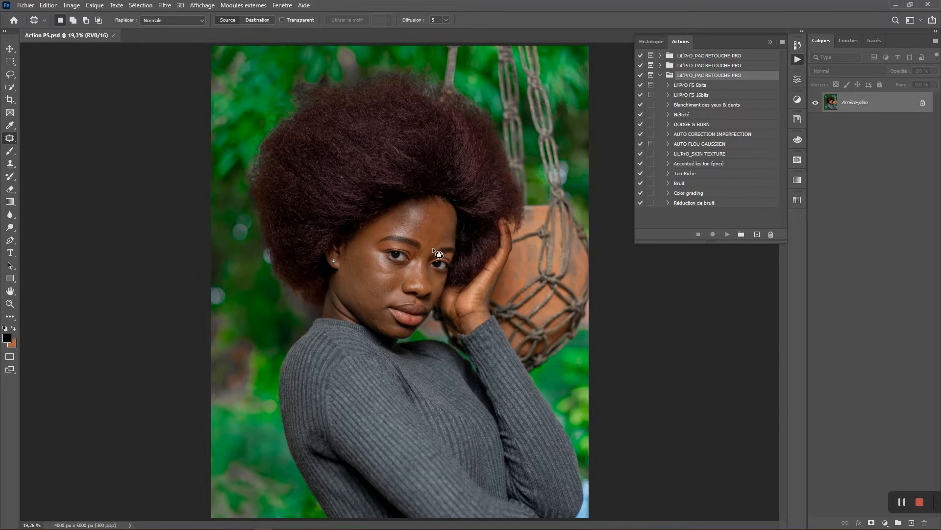
pyautogui.scroll(8, 433, 247)
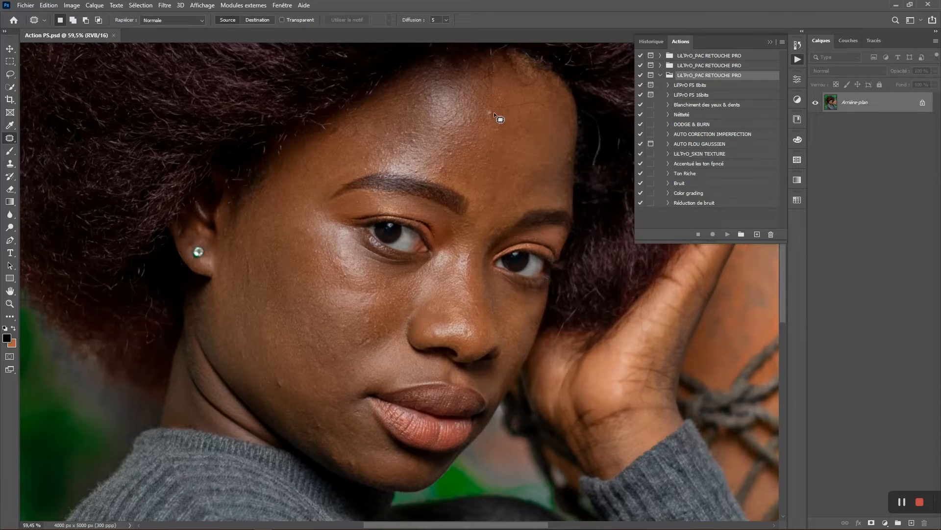
pyautogui.moveTo(489, 102); pyautogui.dragTo(490, 103)
pyautogui.moveTo(374, 354); pyautogui.dragTo(282, 399)
pyautogui.moveTo(382, 325); pyautogui.dragTo(382, 327)
pyautogui.moveTo(376, 339); pyautogui.dragTo(260, 368)
pyautogui.moveTo(366, 466); pyautogui.dragTo(345, 473)
pyautogui.moveTo(329, 432); pyautogui.dragTo(308, 431)
pyautogui.click(435, 254)
pyautogui.scroll(-3, 435, 254)
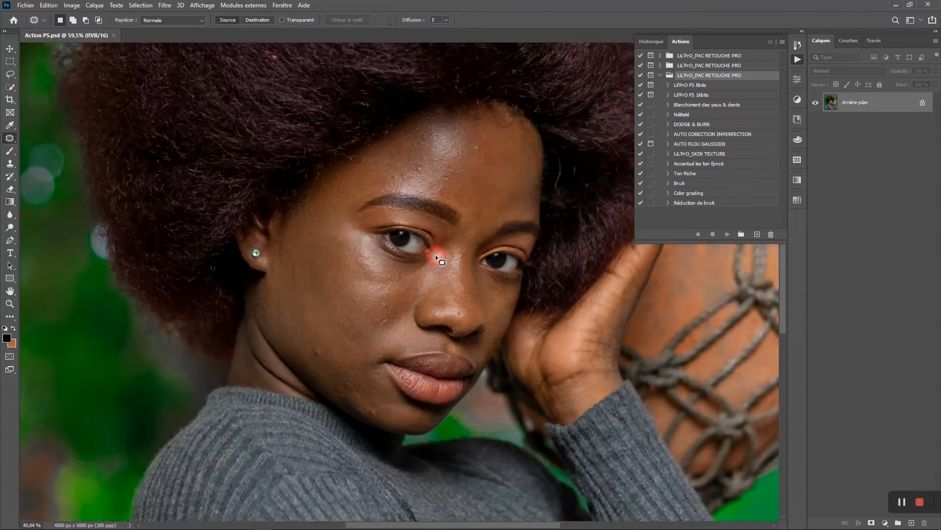
pyautogui.scroll(4, 470, 181)
pyautogui.scroll(-5, 470, 176)
pyautogui.scroll(2, 472, 168)
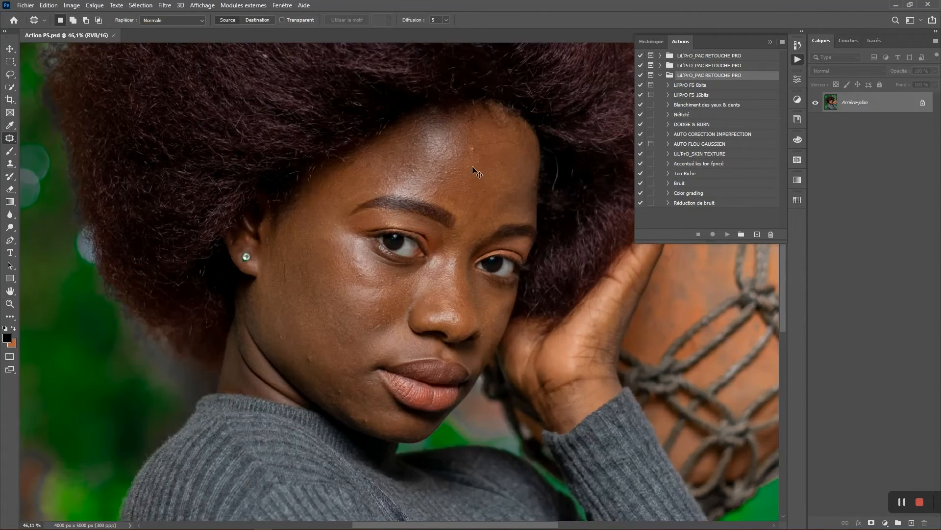
pyautogui.hotkey('ctrl', '0')
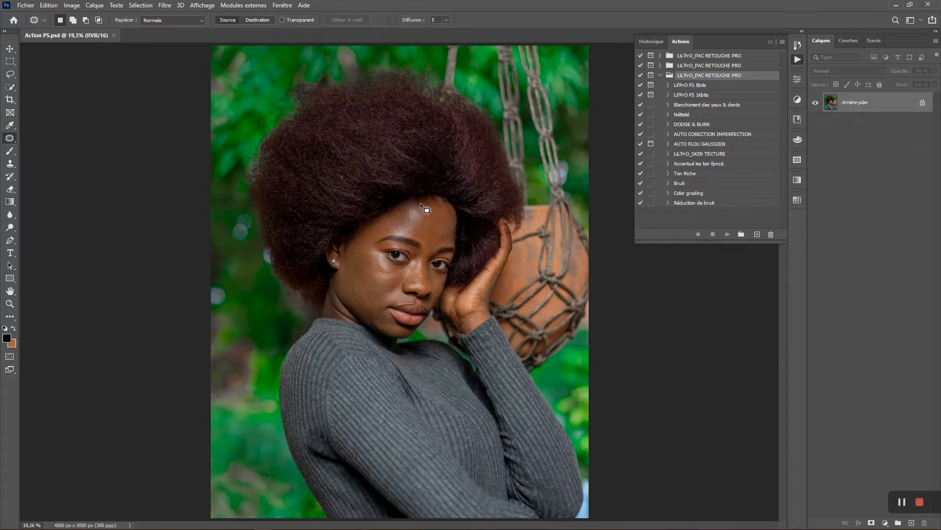
pyautogui.scroll(3, 426, 233)
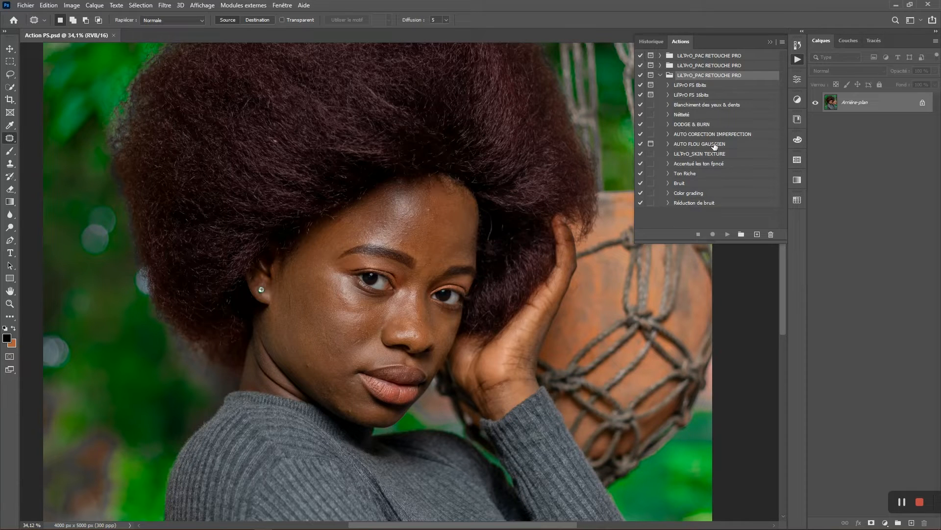
# Choose the AUTO CORECTION IMPERFECTION action and activate the Patch tool (Outil Pièce) for selecting blemishes on the cheek
pyautogui.click(689, 136)
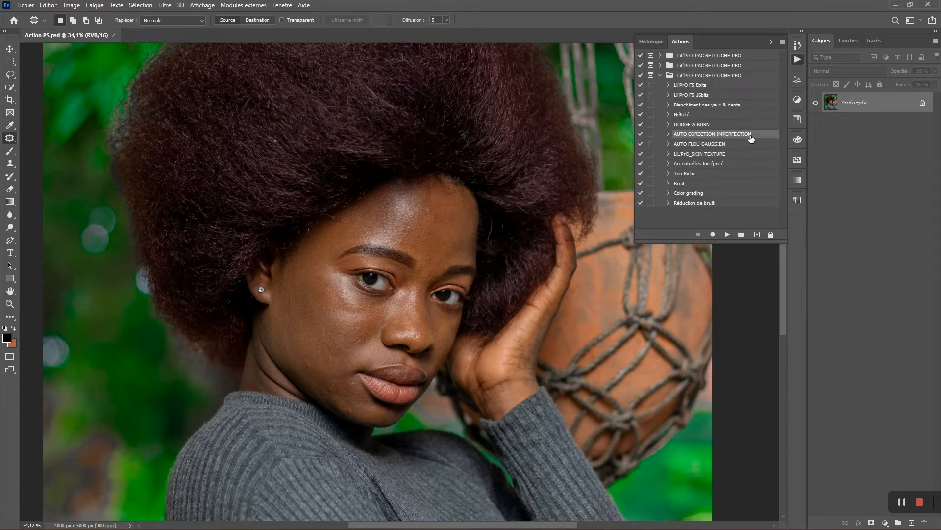
pyautogui.scroll(5, 338, 372)
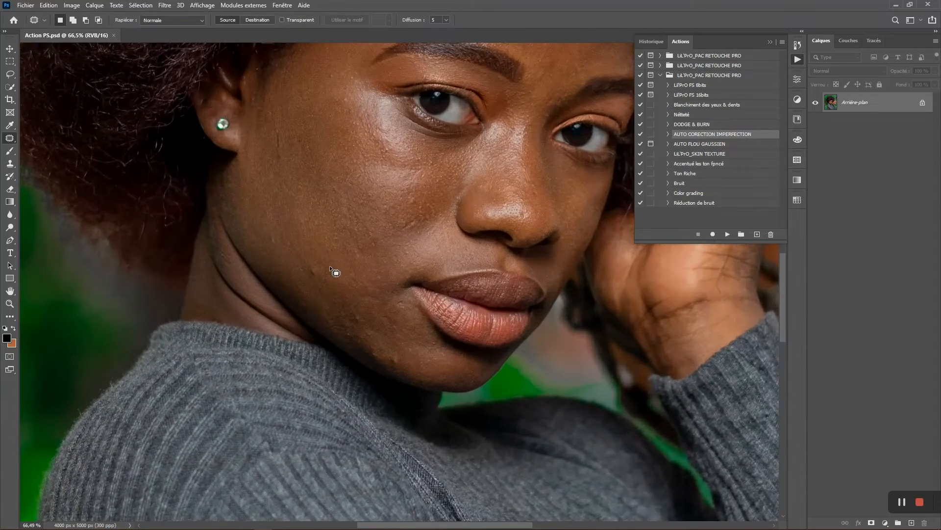
pyautogui.moveTo(328, 262); pyautogui.dragTo(310, 344)
pyautogui.scroll(2, 299, 324)
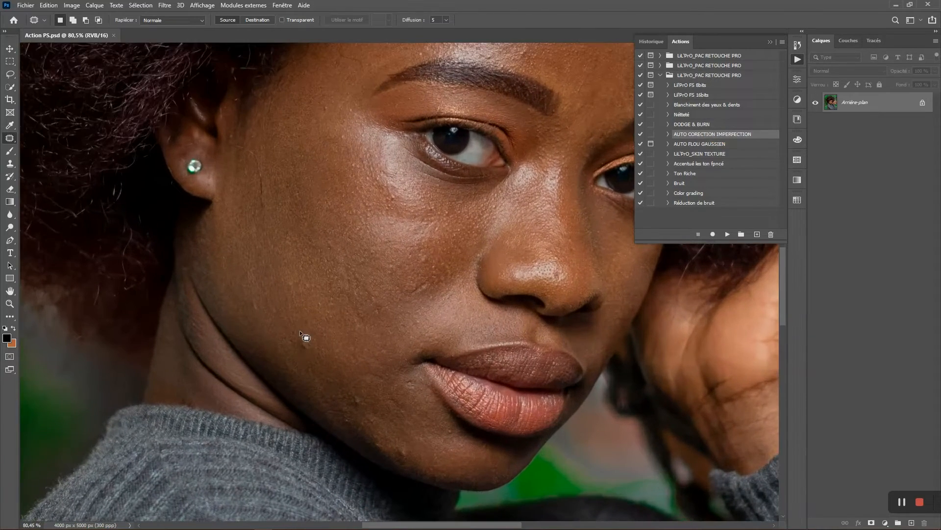
pyautogui.rightClick(9, 139)
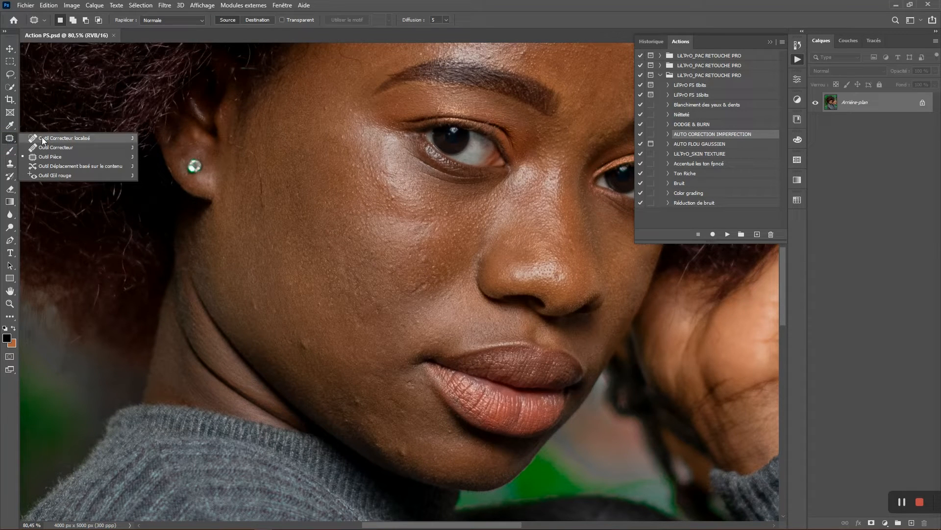
pyautogui.click(72, 156)
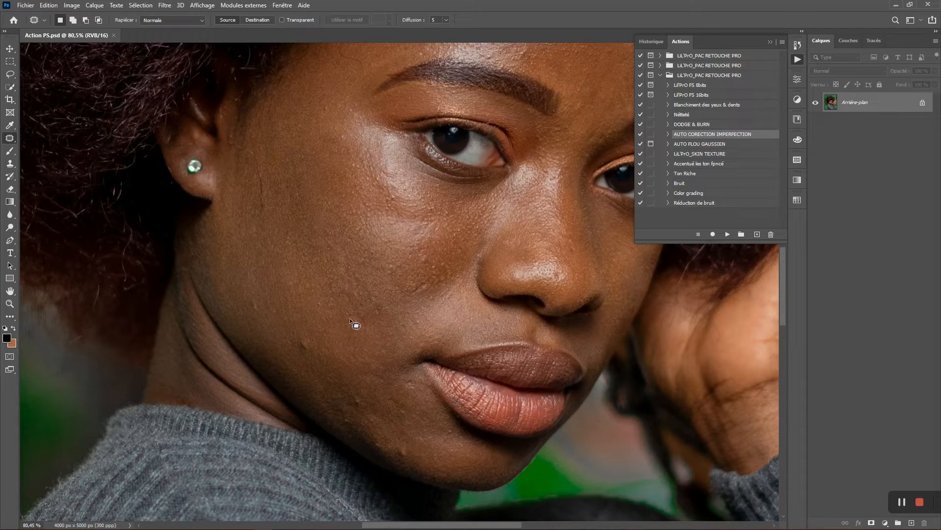
pyautogui.scroll(2, 314, 320)
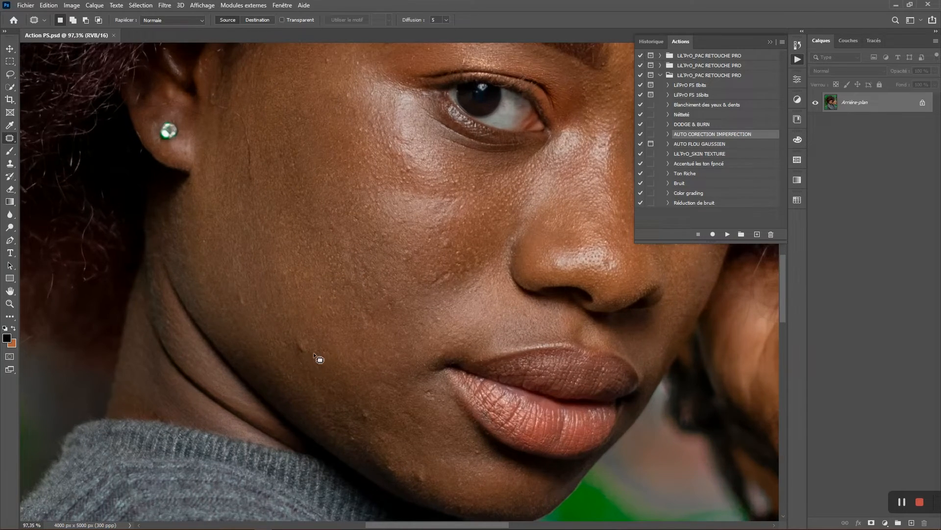
# Outline the visible blemishes on the lower cheek and chin with the Patch tool, adding each one to the same selection
pyautogui.moveTo(295, 349); pyautogui.dragTo(314, 349)
pyautogui.scroll(1, 372, 419)
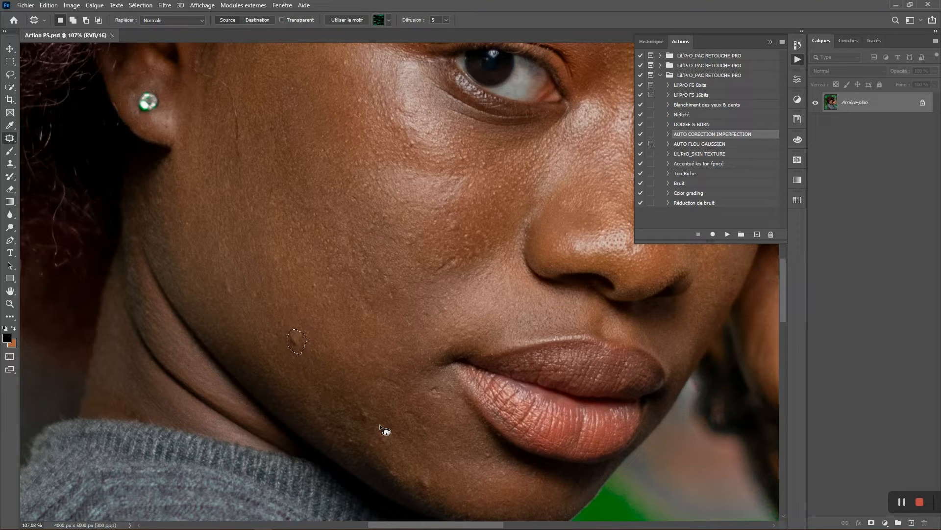
pyautogui.press('shift')
pyautogui.press('shift')
pyautogui.moveTo(437, 481)
pyautogui.mouseDown()
pyautogui.moveTo(417, 487)
pyautogui.moveTo(435, 496)
pyautogui.mouseUp()
pyautogui.scroll(-3, 434, 392)
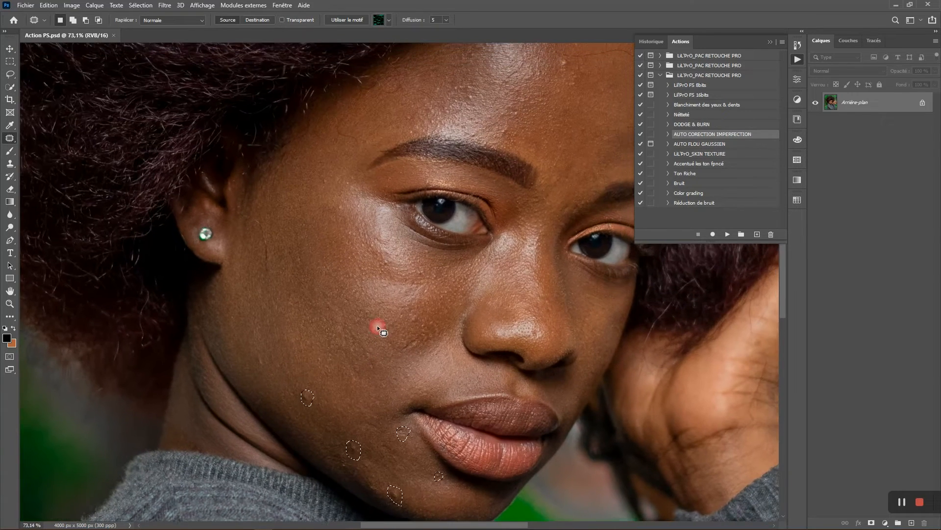
# Add the blemishes on the cheek beside the nose and the raised spots on the forehead to the Patch selection
pyautogui.scroll(2, 407, 347)
pyautogui.moveTo(404, 344)
pyautogui.mouseDown()
pyautogui.moveTo(405, 364)
pyautogui.moveTo(421, 360)
pyautogui.moveTo(426, 339)
pyautogui.moveTo(399, 355)
pyautogui.mouseUp()
pyautogui.moveTo(421, 305); pyautogui.dragTo(424, 311)
pyautogui.moveTo(466, 231)
pyautogui.mouseDown()
pyautogui.moveTo(324, 368)
pyautogui.moveTo(305, 371)
pyautogui.mouseUp()
pyautogui.moveTo(461, 117)
pyautogui.mouseDown()
pyautogui.moveTo(416, 300)
pyautogui.moveTo(412, 280)
pyautogui.mouseUp()
pyautogui.moveTo(447, 360)
pyautogui.mouseDown()
pyautogui.moveTo(467, 271)
pyautogui.moveTo(462, 277)
pyautogui.mouseUp()
pyautogui.moveTo(297, 216); pyautogui.dragTo(428, 239)
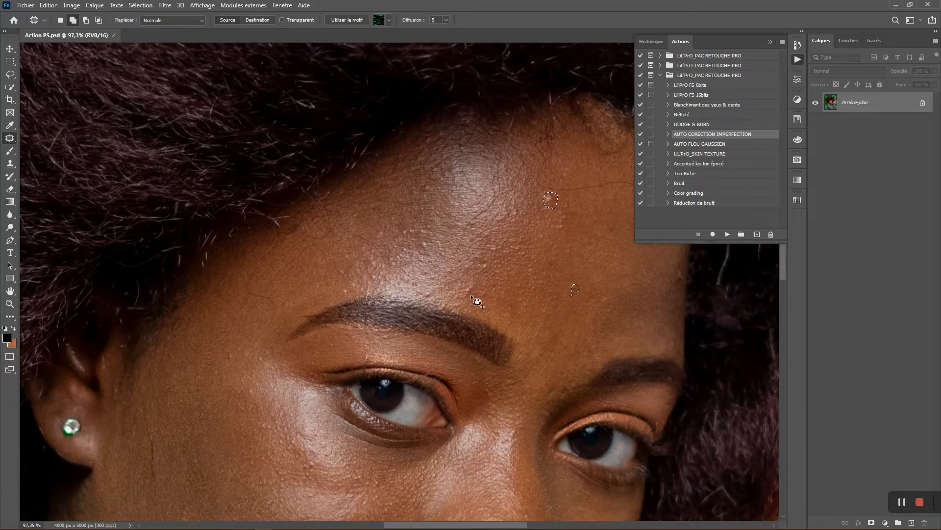
pyautogui.moveTo(483, 277)
pyautogui.mouseDown()
pyautogui.moveTo(491, 263)
pyautogui.moveTo(476, 269)
pyautogui.mouseUp()
# Extend the selection with the spots beside the eye, on the upper cheek and in the middle of the cheek
pyautogui.moveTo(536, 368); pyautogui.dragTo(466, 179)
pyautogui.moveTo(392, 307); pyautogui.dragTo(487, 233)
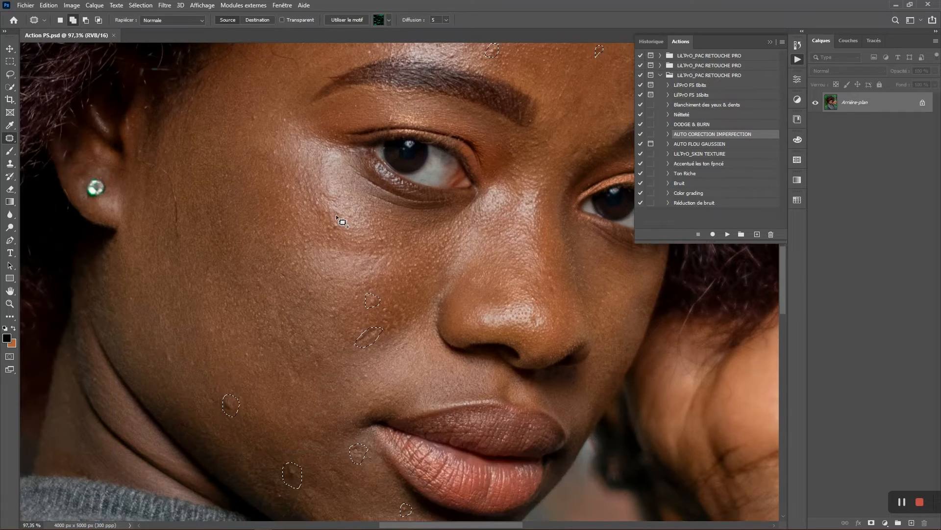
pyautogui.moveTo(309, 237)
pyautogui.mouseDown()
pyautogui.moveTo(295, 208)
pyautogui.moveTo(307, 252)
pyautogui.mouseUp()
pyautogui.moveTo(372, 287); pyautogui.dragTo(384, 206)
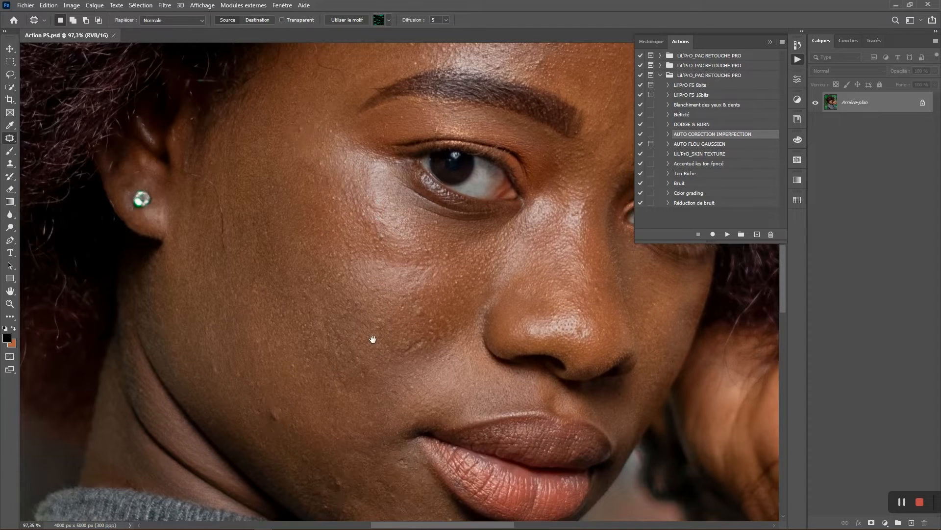
pyautogui.moveTo(377, 345); pyautogui.dragTo(368, 321)
pyautogui.press('shift')
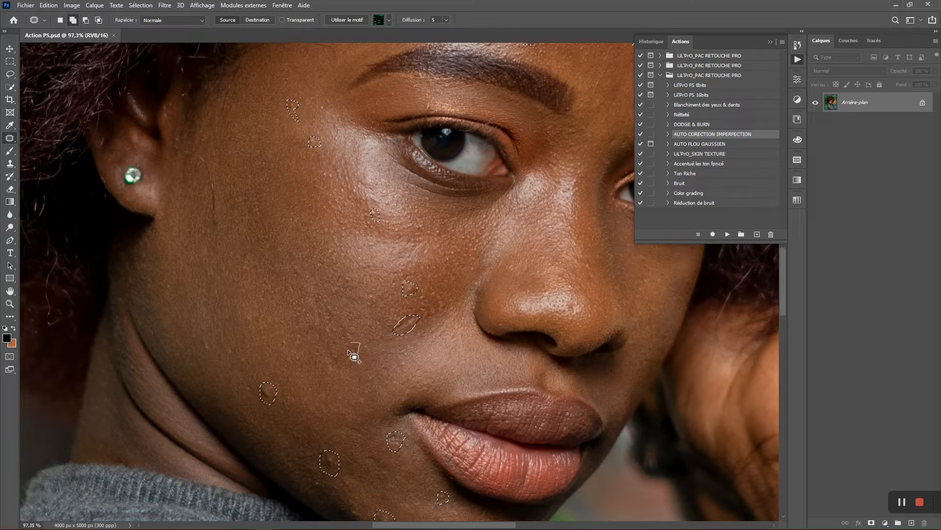
pyautogui.moveTo(340, 375); pyautogui.dragTo(327, 349)
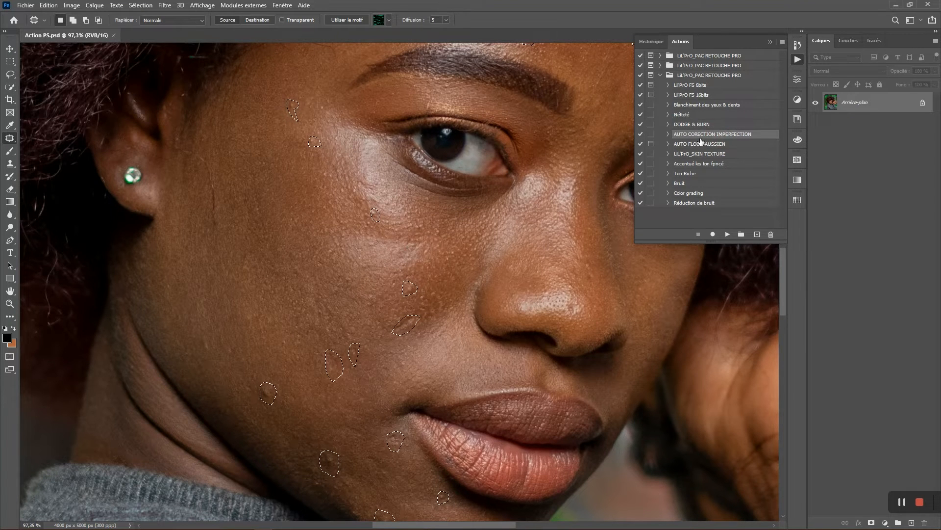
# Run the AUTO CORECTION IMPERFECTION action on the selected blemishes
pyautogui.click(730, 234)
pyautogui.scroll(2, 399, 340)
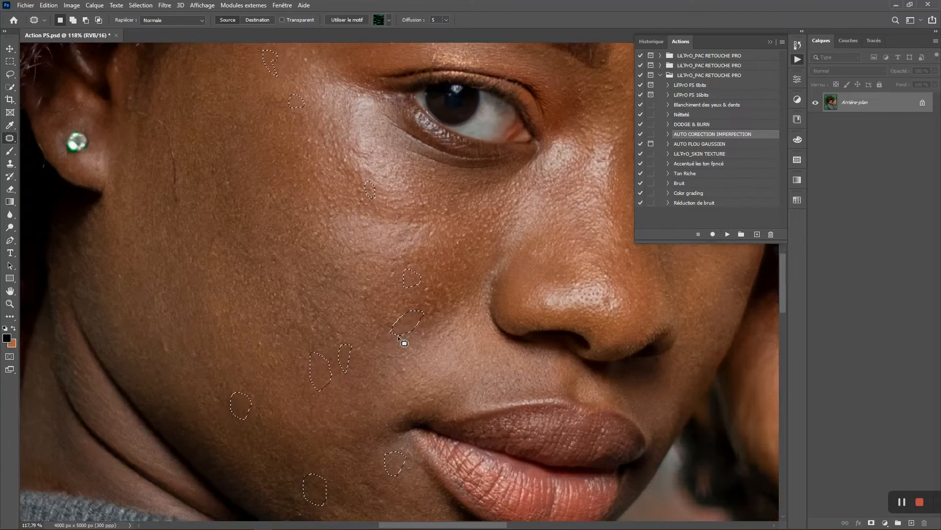
pyautogui.scroll(-1, 363, 332)
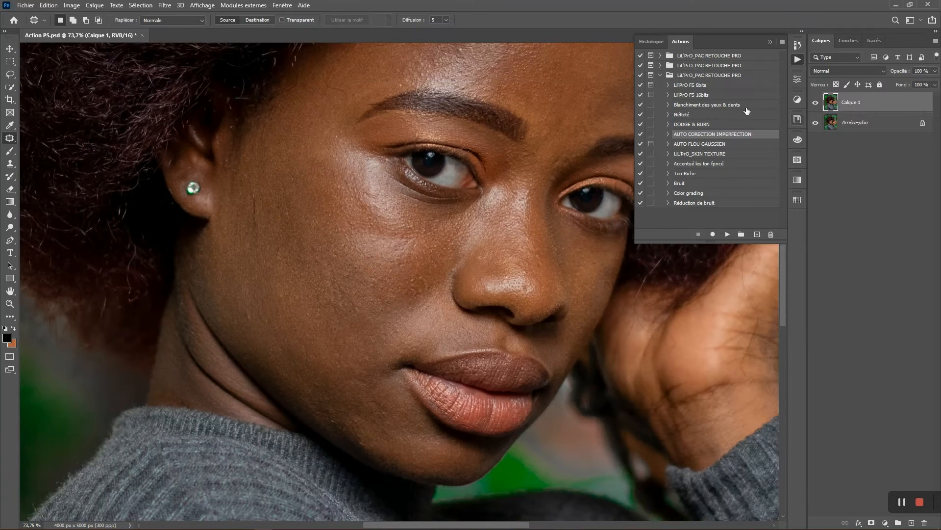
# Compare the skin before and after the correction by repeatedly hiding and showing Calque 1
pyautogui.click(816, 104)
pyautogui.click(816, 104)
pyautogui.click(816, 104)
pyautogui.click(816, 104)
pyautogui.click(816, 104)
pyautogui.click(816, 105)
pyautogui.click(815, 105)
# Examine the forehead and hairline up close for remaining imperfections and stray hairs
pyautogui.scroll(-3, 393, 171)
pyautogui.scroll(6, 460, 202)
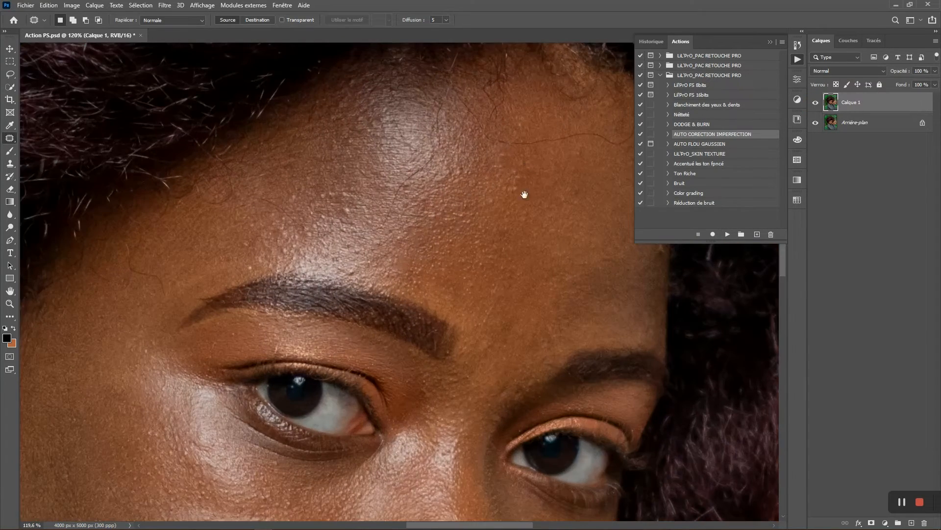
pyautogui.moveTo(503, 195); pyautogui.dragTo(435, 220)
pyautogui.scroll(-3, 469, 204)
pyautogui.moveTo(483, 201); pyautogui.dragTo(439, 122)
pyautogui.moveTo(361, 293)
pyautogui.mouseDown()
pyautogui.moveTo(485, 173)
pyautogui.moveTo(448, 216)
pyautogui.moveTo(468, 230)
pyautogui.moveTo(475, 189)
pyautogui.mouseUp()
pyautogui.scroll(3, 482, 218)
pyautogui.click(491, 227)
pyautogui.moveTo(478, 221); pyautogui.dragTo(492, 221)
pyautogui.moveTo(489, 210); pyautogui.dragTo(492, 182)
pyautogui.click(483, 234)
pyautogui.moveTo(481, 240); pyautogui.dragTo(445, 363)
pyautogui.moveTo(469, 279); pyautogui.dragTo(464, 281)
pyautogui.moveTo(466, 273)
pyautogui.mouseDown()
pyautogui.moveTo(467, 238)
pyautogui.moveTo(490, 294)
pyautogui.mouseUp()
pyautogui.click(477, 240)
pyautogui.scroll(-5, 488, 239)
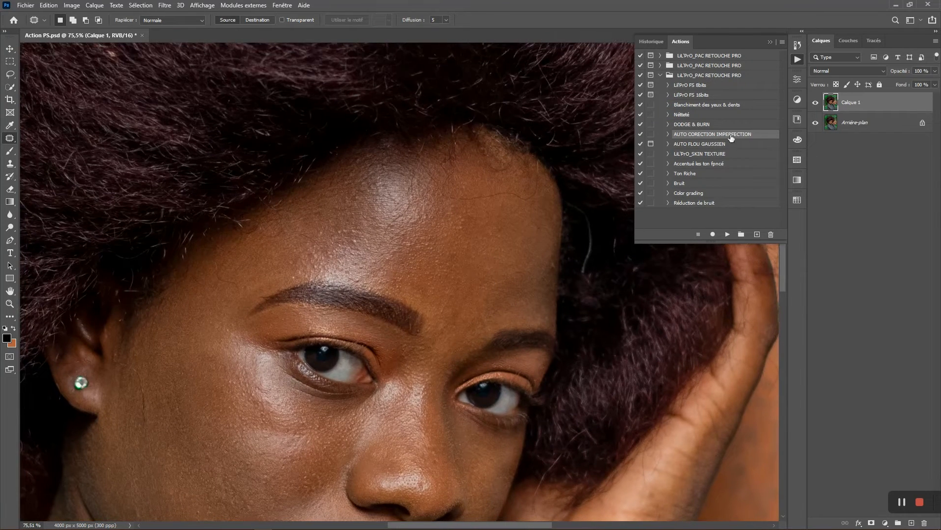
pyautogui.scroll(4, 414, 227)
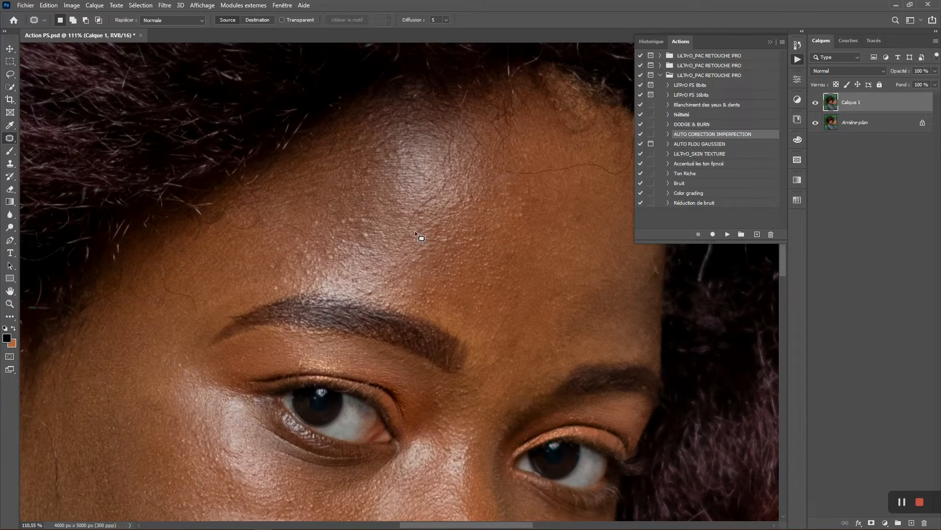
# Outline the uneven strip down the forehead and the stray hair below the hairline, and run AUTO CORECTION IMPERFECTION on both
pyautogui.moveTo(416, 234); pyautogui.dragTo(397, 312)
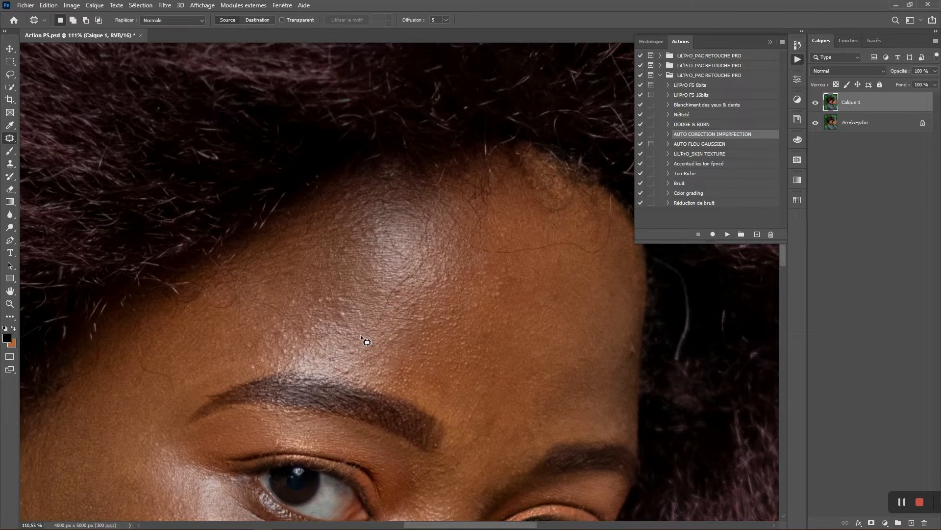
pyautogui.moveTo(369, 335); pyautogui.dragTo(432, 253)
pyautogui.moveTo(435, 218)
pyautogui.mouseDown()
pyautogui.moveTo(422, 255)
pyautogui.moveTo(375, 333)
pyautogui.mouseUp()
pyautogui.moveTo(446, 284); pyautogui.dragTo(333, 313)
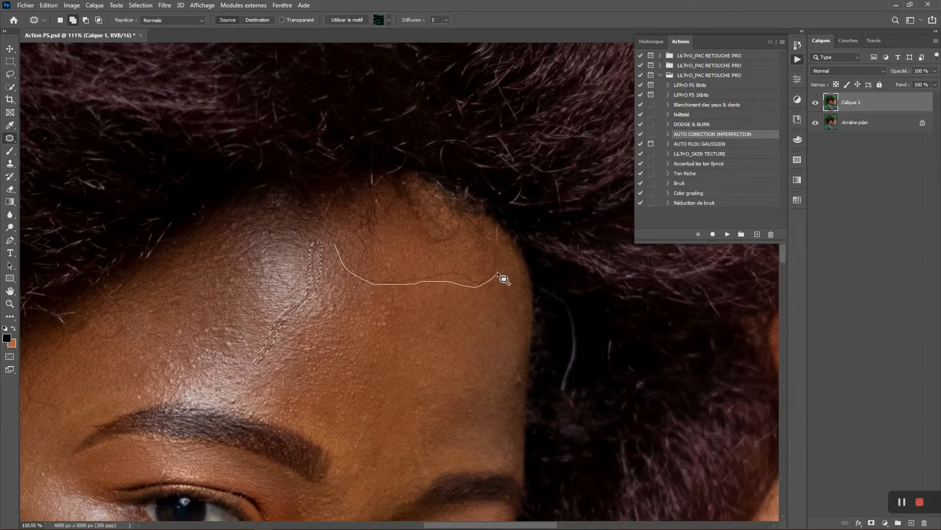
pyautogui.moveTo(477, 270); pyautogui.dragTo(430, 267)
pyautogui.moveTo(339, 240); pyautogui.dragTo(334, 242)
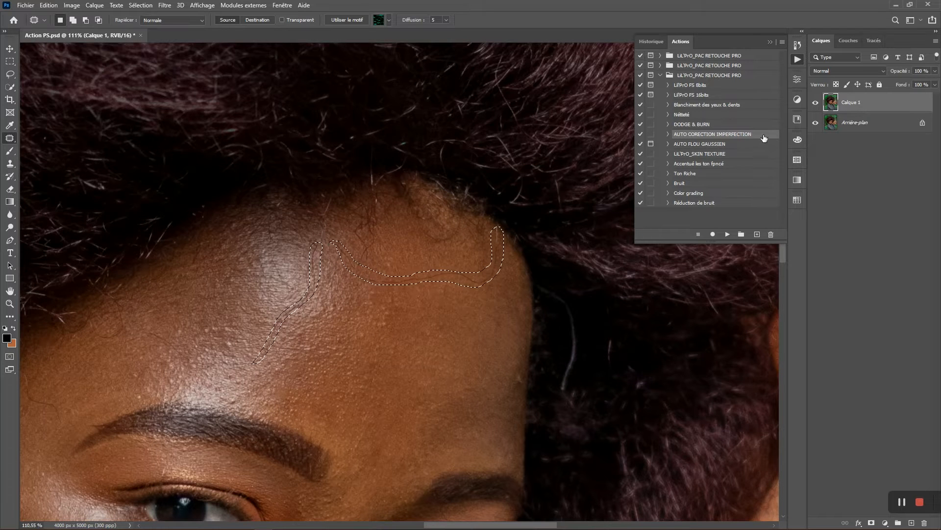
pyautogui.click(641, 235)
pyautogui.click(390, 309)
pyautogui.scroll(-3, 353, 316)
pyautogui.scroll(-2, 479, 181)
# Outline the fine hair on the temple beside the eyebrow and correct it with the AUTO CORECTION IMPERFECTION action
pyautogui.scroll(4, 380, 271)
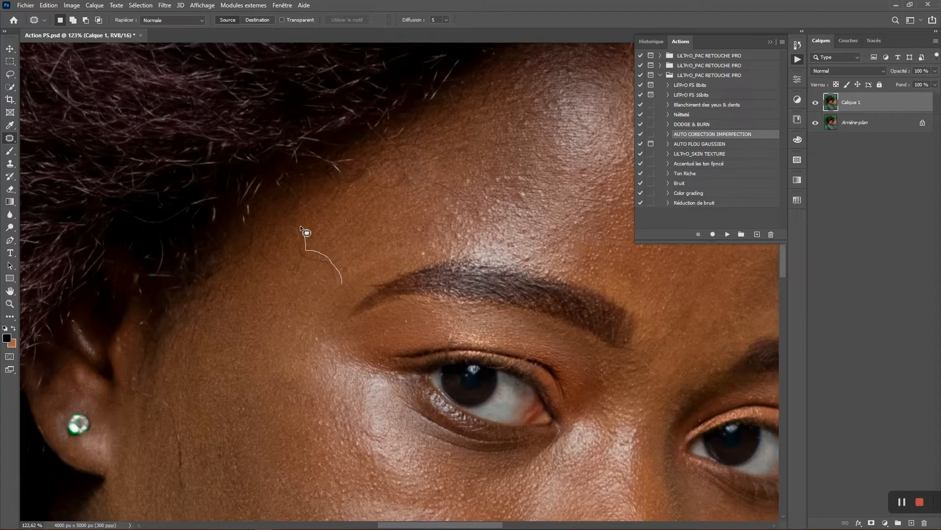
pyautogui.moveTo(297, 245)
pyautogui.mouseDown()
pyautogui.moveTo(328, 273)
pyautogui.moveTo(309, 256)
pyautogui.mouseUp()
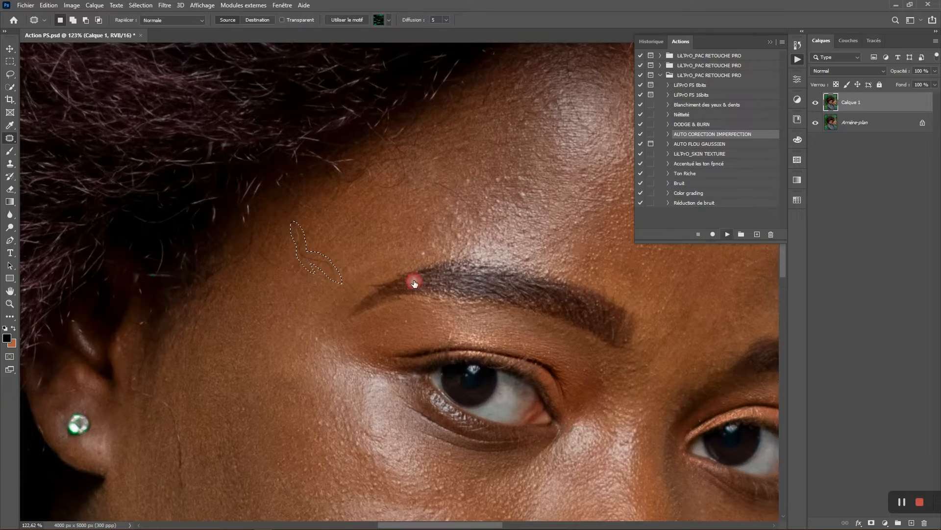
pyautogui.scroll(-2, 326, 310)
pyautogui.click(308, 313)
# Outline the dark hair strand on the cheek in front of the ear and run AUTO CORECTION IMPERFECTION on it
pyautogui.moveTo(237, 338); pyautogui.dragTo(404, 173)
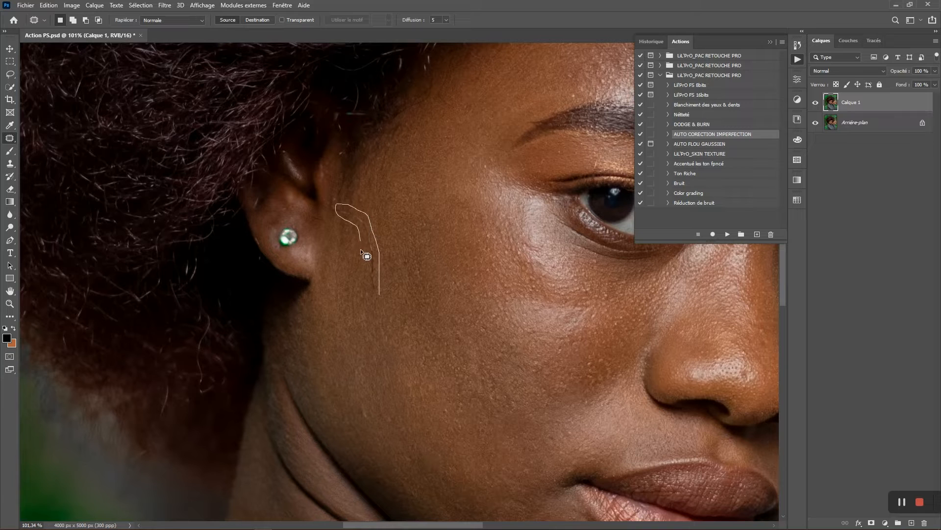
pyautogui.moveTo(370, 299); pyautogui.dragTo(371, 298)
pyautogui.click(727, 234)
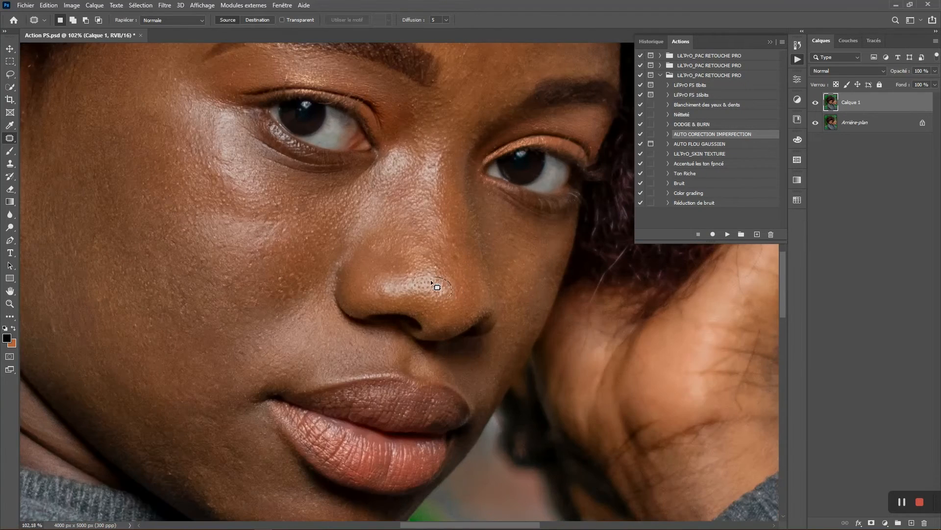
# Outline the remaining spots on the nose and forehead, correct them with AUTO CORECTION IMPERFECTION, and clear the selection
pyautogui.moveTo(431, 279)
pyautogui.mouseDown()
pyautogui.moveTo(468, 254)
pyautogui.moveTo(452, 243)
pyautogui.mouseUp()
pyautogui.scroll(-3, 438, 171)
pyautogui.moveTo(436, 172); pyautogui.dragTo(414, 303)
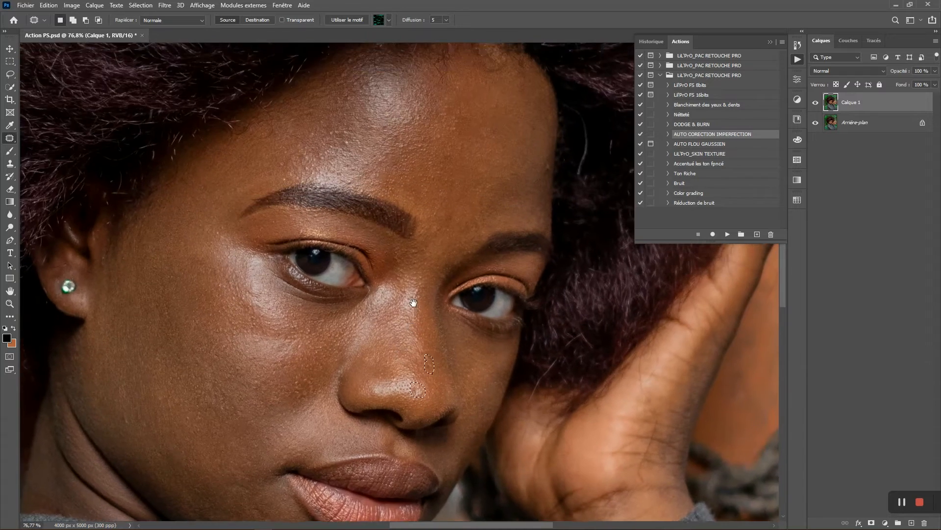
pyautogui.scroll(3, 421, 309)
pyautogui.moveTo(404, 83)
pyautogui.mouseDown()
pyautogui.moveTo(423, 284)
pyautogui.moveTo(407, 280)
pyautogui.moveTo(465, 195)
pyautogui.mouseUp()
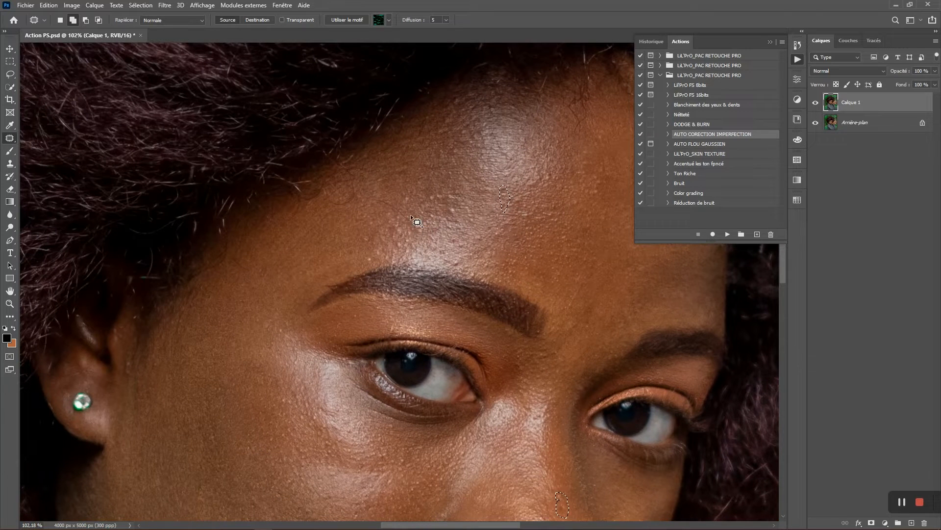
pyautogui.moveTo(376, 198)
pyautogui.mouseDown()
pyautogui.moveTo(420, 234)
pyautogui.moveTo(400, 194)
pyautogui.moveTo(410, 204)
pyautogui.moveTo(391, 201)
pyautogui.moveTo(446, 242)
pyautogui.mouseUp()
pyautogui.moveTo(453, 137); pyautogui.dragTo(428, 222)
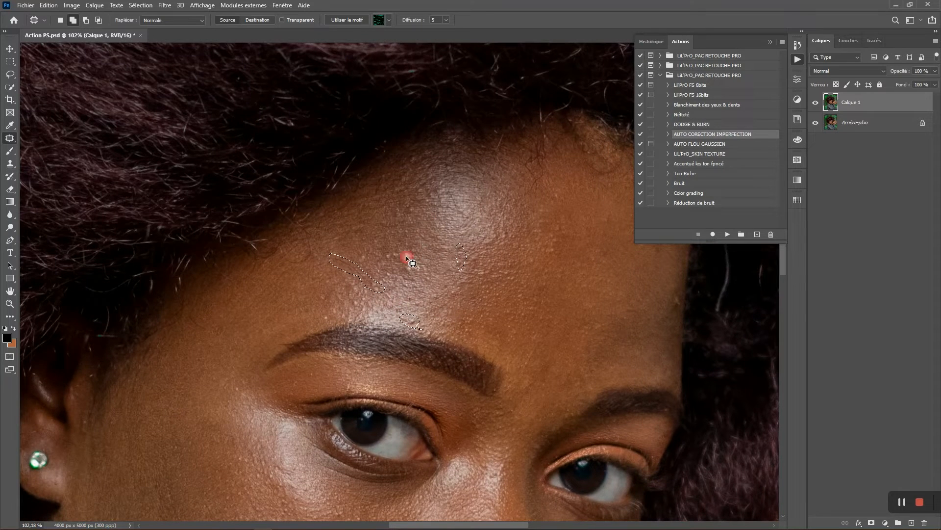
pyautogui.scroll(-3, 469, 245)
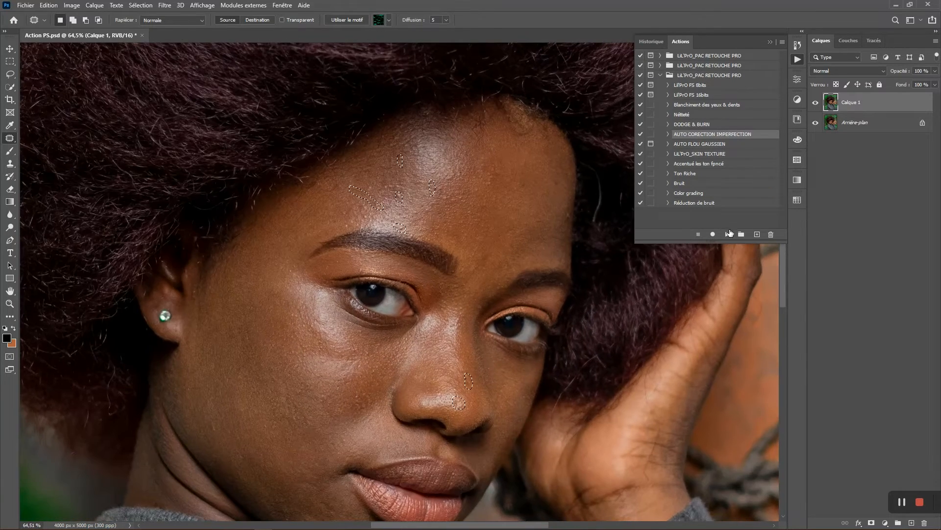
pyautogui.hotkey('ctrl', 'd')
# Select the LiL'PrO FS 16bits action and choose 16 bits/couche as the image mode, with the whole portrait in view
pyautogui.scroll(-3, 480, 186)
pyautogui.moveTo(471, 265); pyautogui.dragTo(460, 196)
pyautogui.scroll(3, 456, 201)
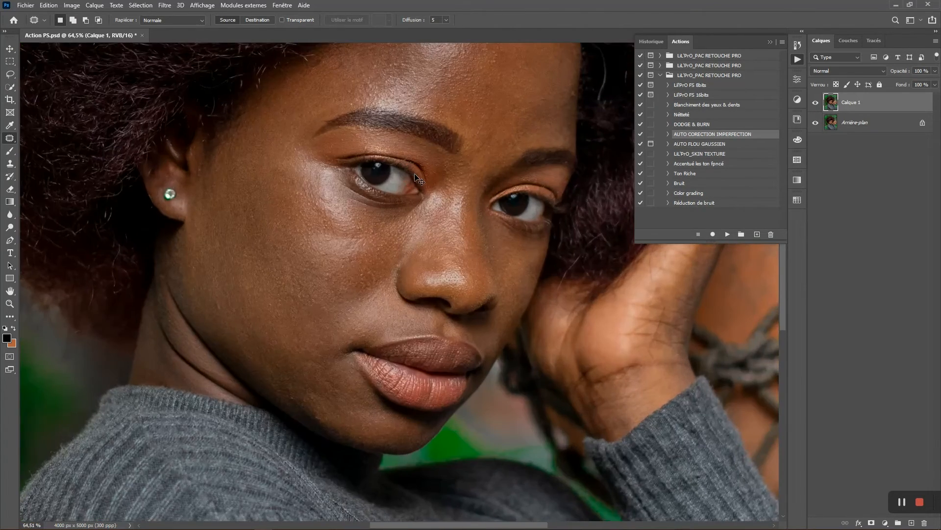
pyautogui.hotkey('ctrl', '0')
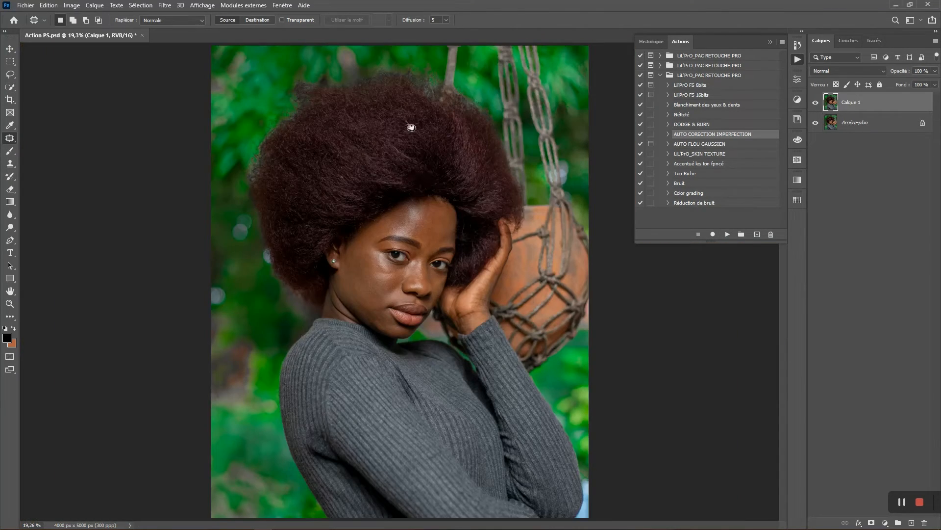
pyautogui.click(692, 85)
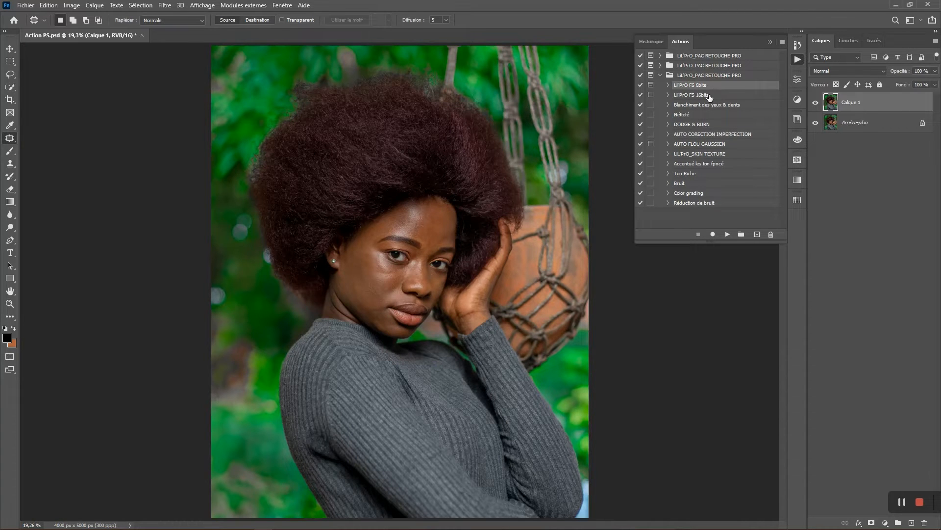
pyautogui.click(717, 95)
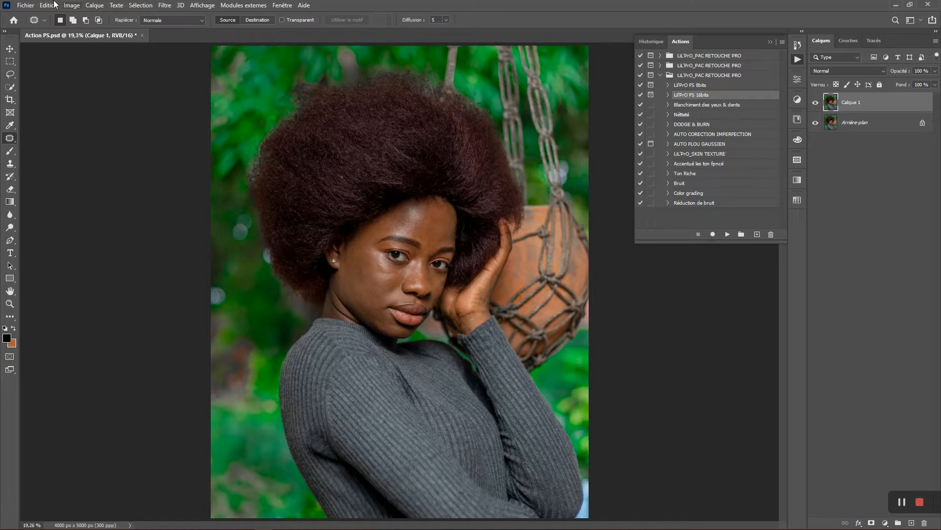
pyautogui.click(71, 5)
pyautogui.moveTo(83, 19)
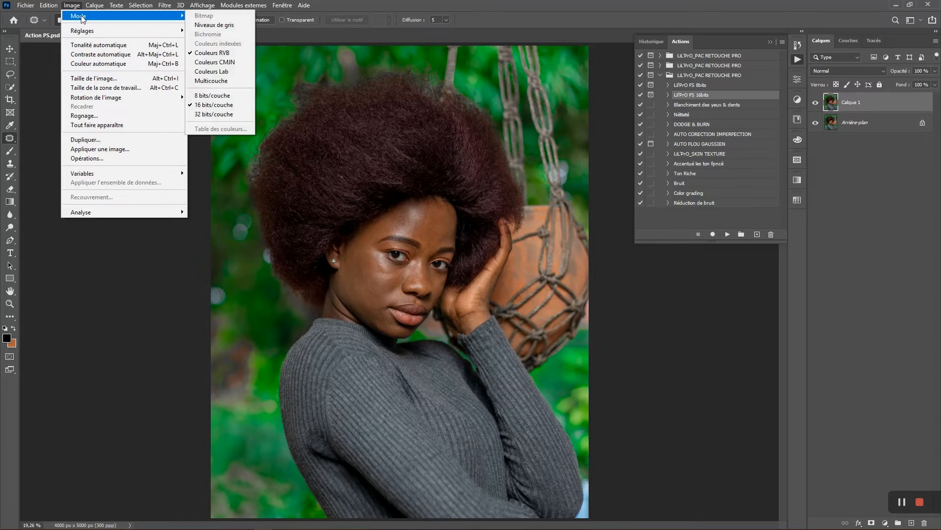
pyautogui.click(232, 105)
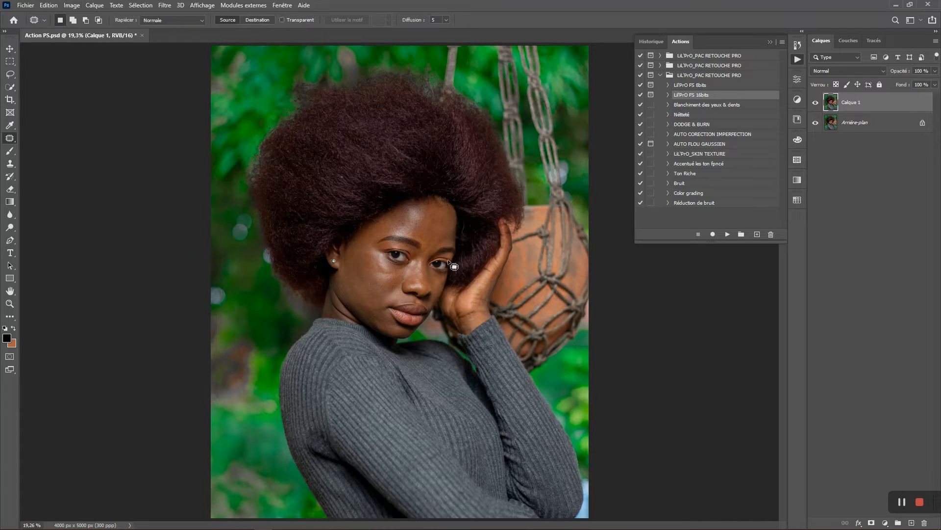
pyautogui.scroll(3, 442, 267)
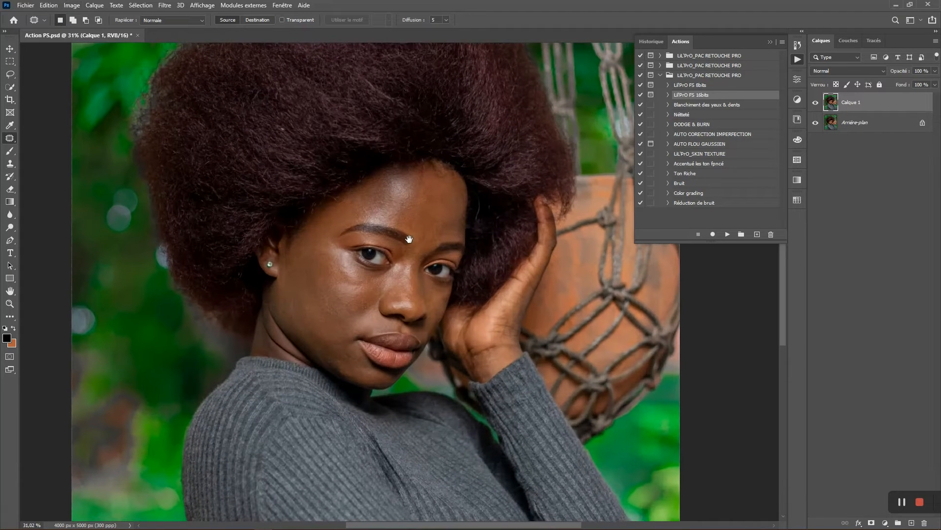
pyautogui.click(705, 87)
pyautogui.click(703, 96)
pyautogui.click(709, 87)
pyautogui.click(708, 96)
pyautogui.scroll(2, 392, 249)
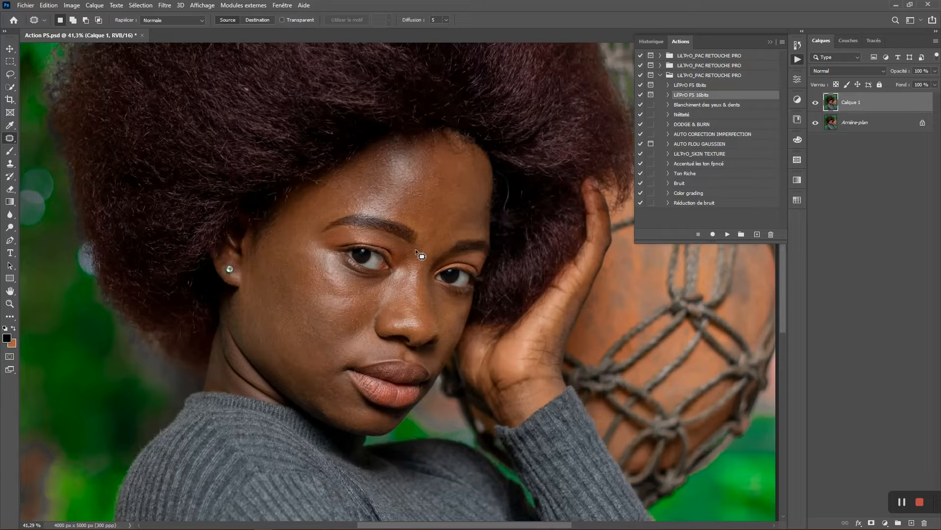
# Run the LiL'PrO FS 8bits action on the portrait, accepting a Gaussian blur radius of 6,4 pixels
pyautogui.click(706, 86)
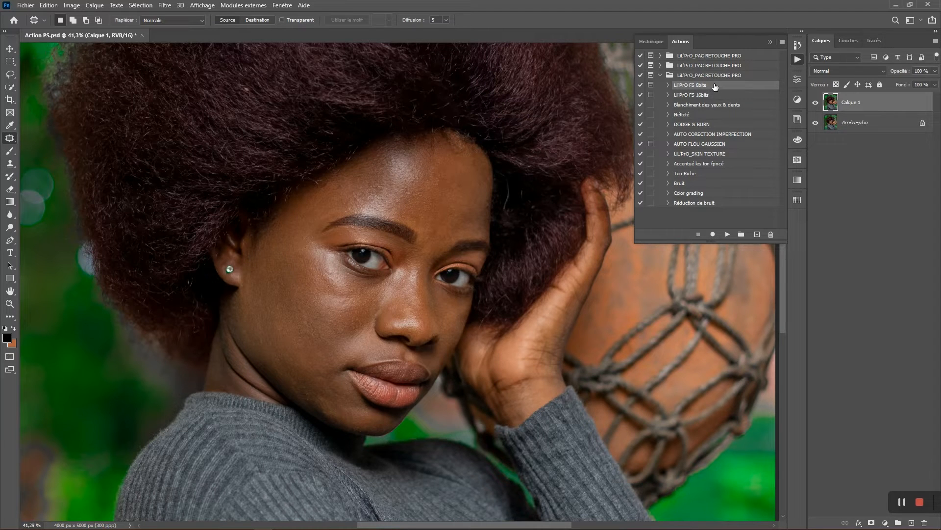
pyautogui.click(727, 234)
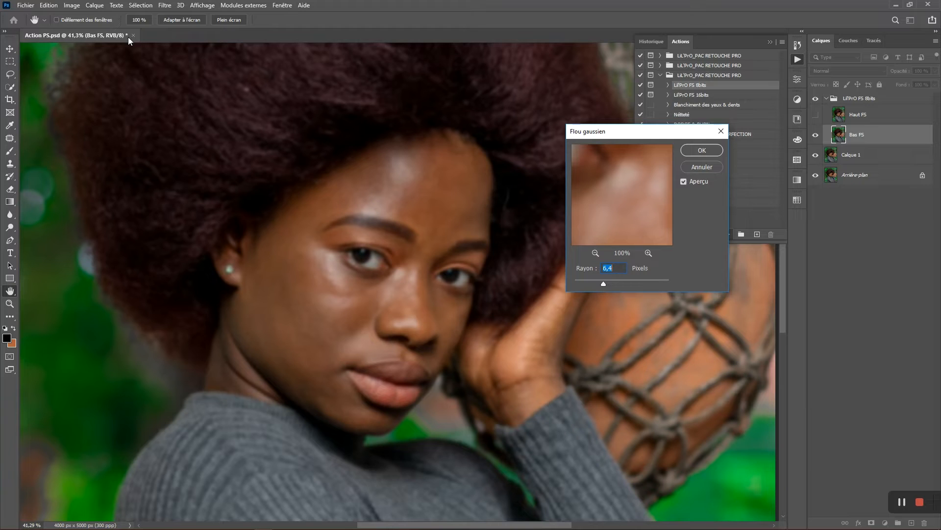
pyautogui.moveTo(611, 132); pyautogui.dragTo(446, 183)
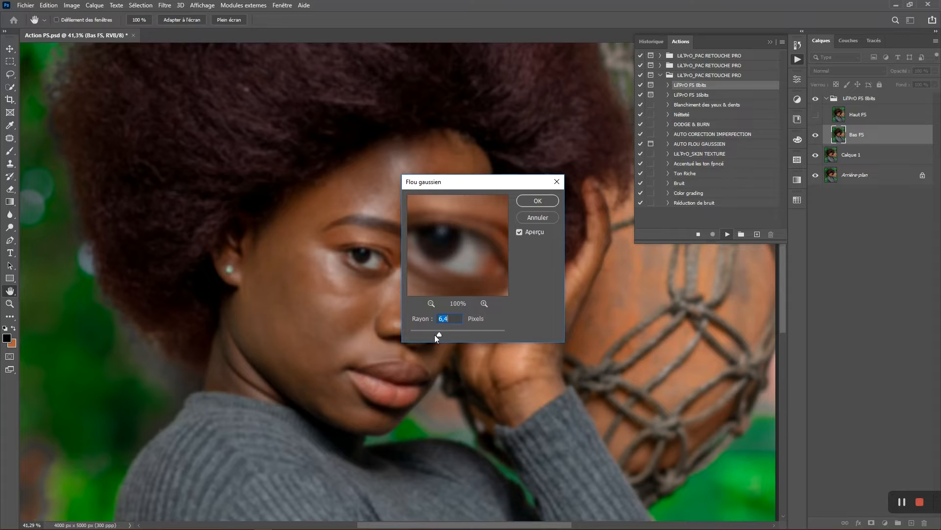
pyautogui.click(537, 201)
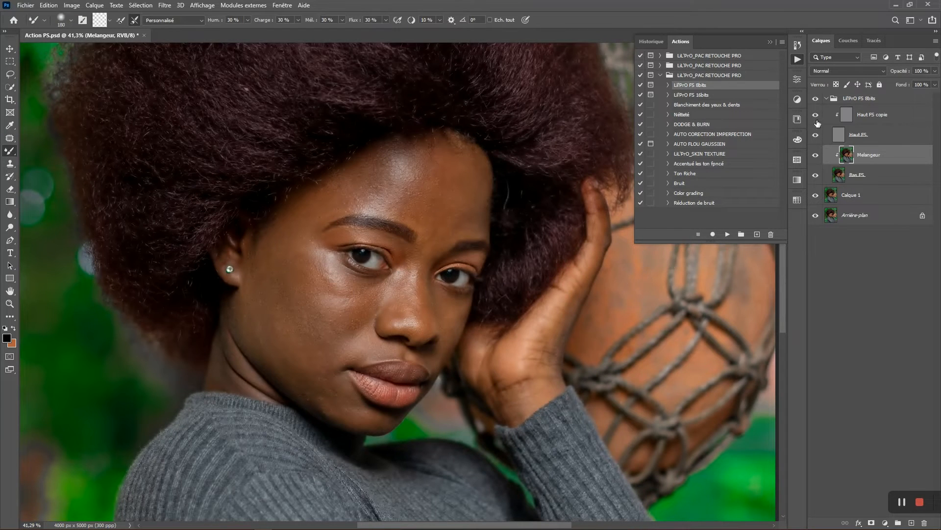
# Return to the last Outil Pièce history state before the fill and rerun AUTO CORECTION IMPERFECTION on the outlined forehead and nose spots
pyautogui.click(798, 47)
pyautogui.scroll(3, 701, 147)
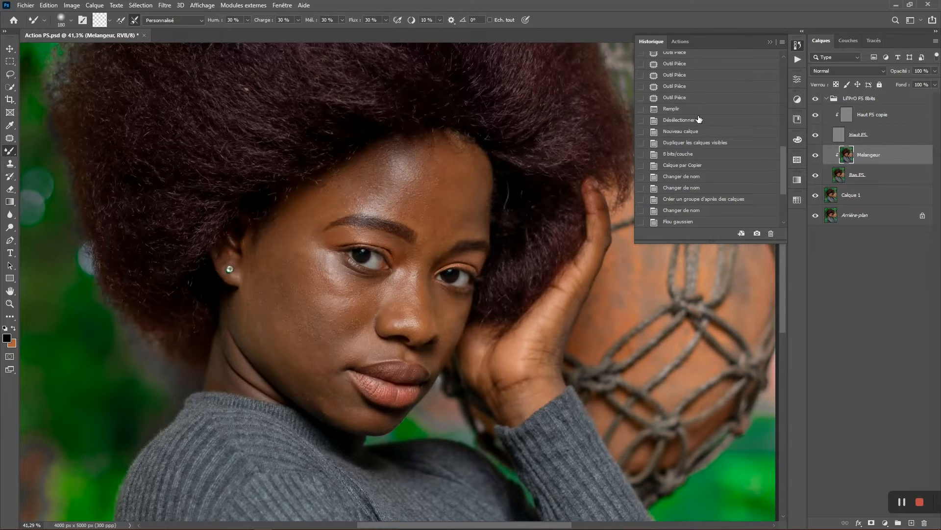
pyautogui.click(689, 98)
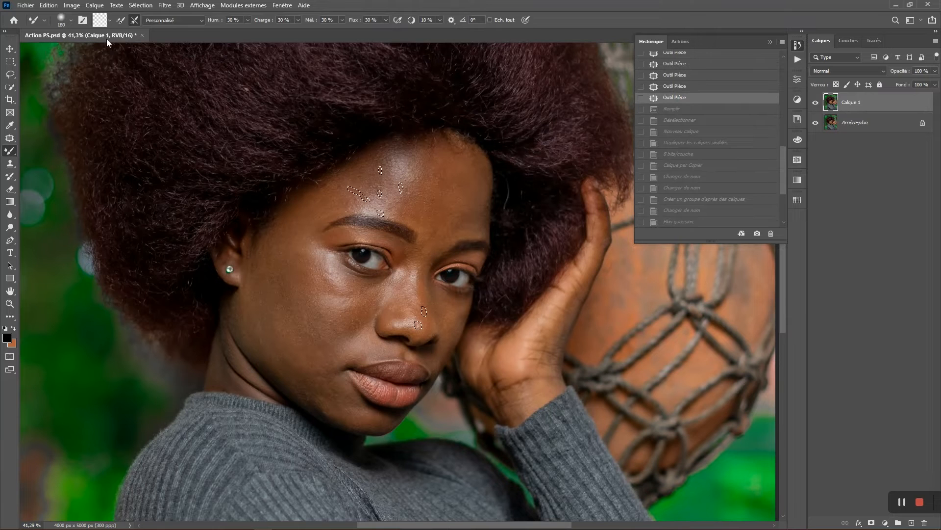
pyautogui.scroll(1, 364, 211)
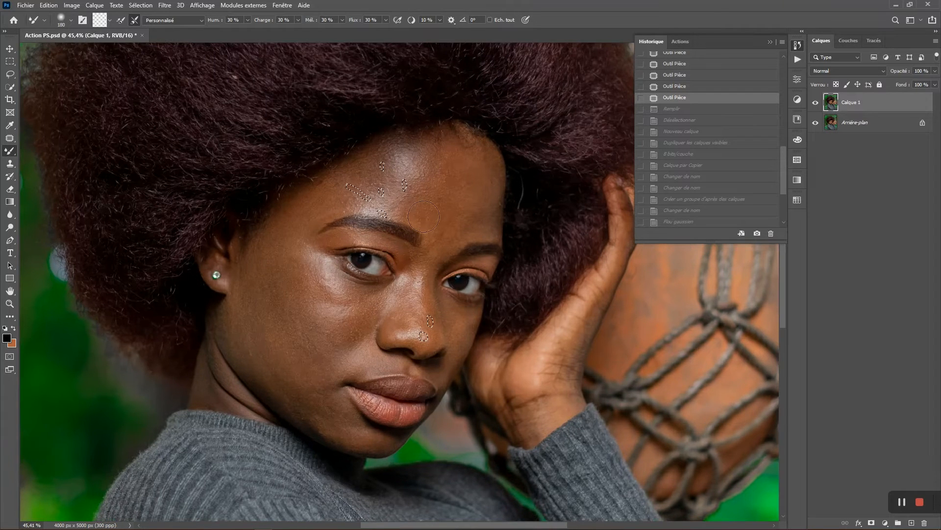
pyautogui.scroll(3, 426, 200)
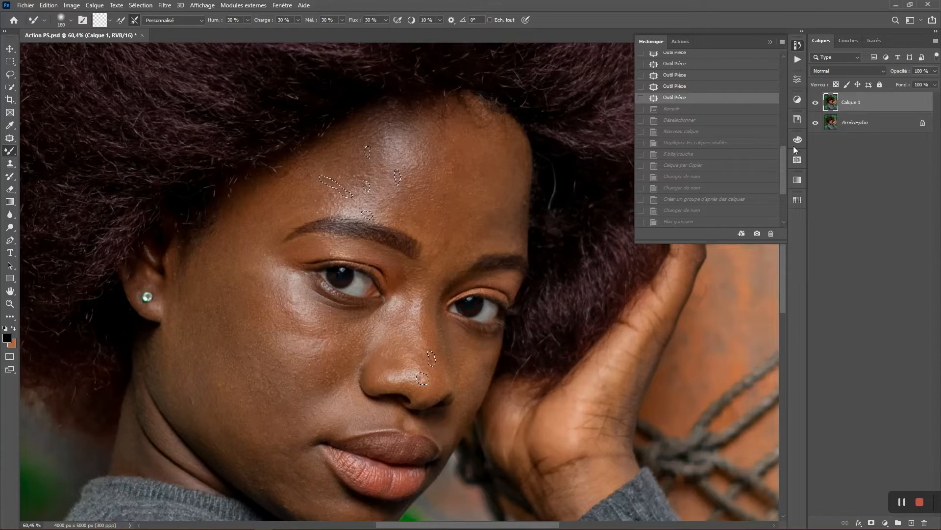
pyautogui.click(798, 59)
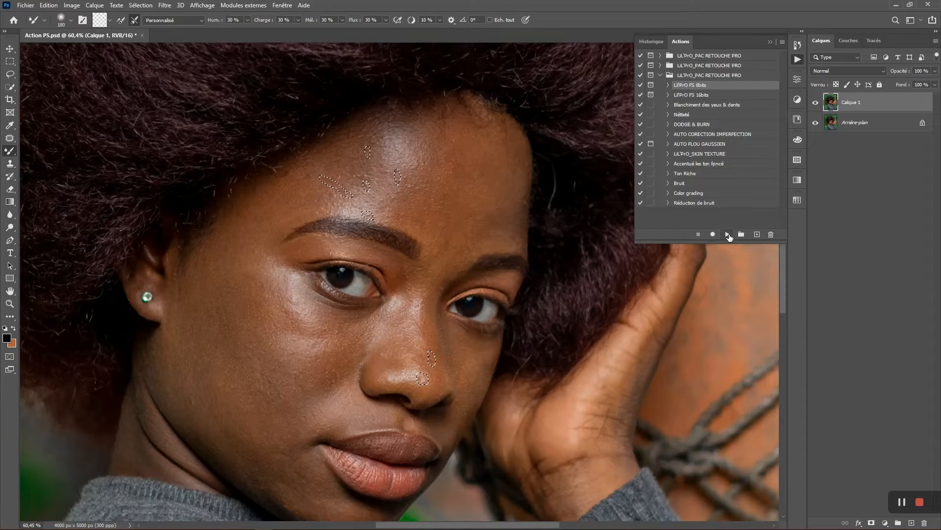
pyautogui.click(728, 136)
pyautogui.click(727, 234)
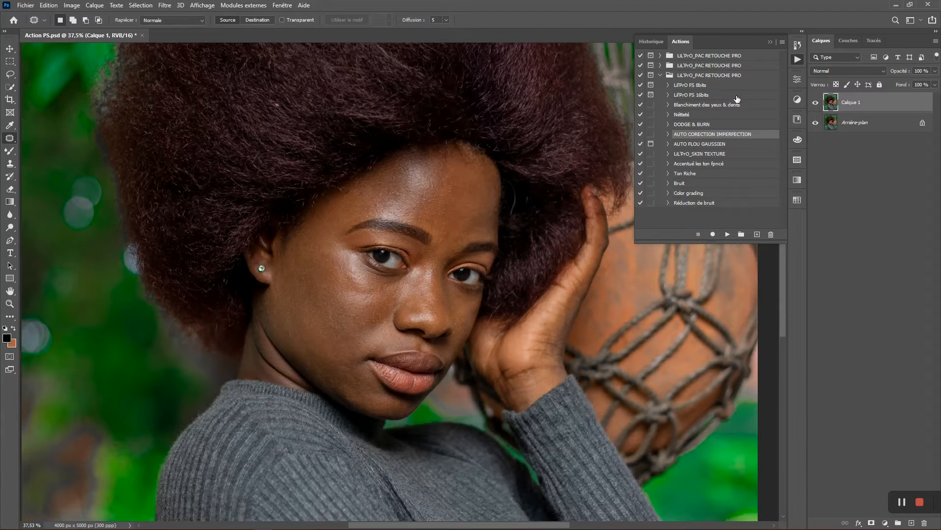
# Run the LiL'PrO FS 16bits action and place its Gaussian blur dialog clear of the face
pyautogui.click(707, 96)
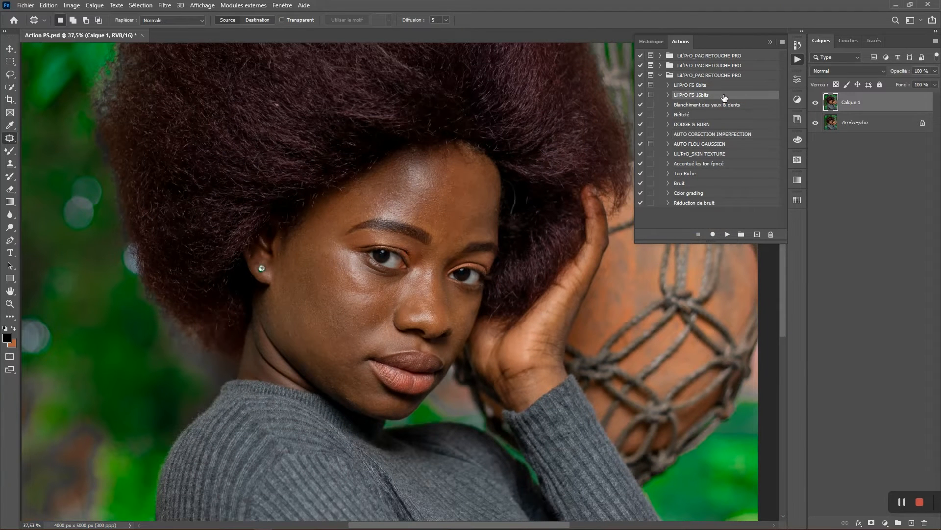
pyautogui.click(727, 234)
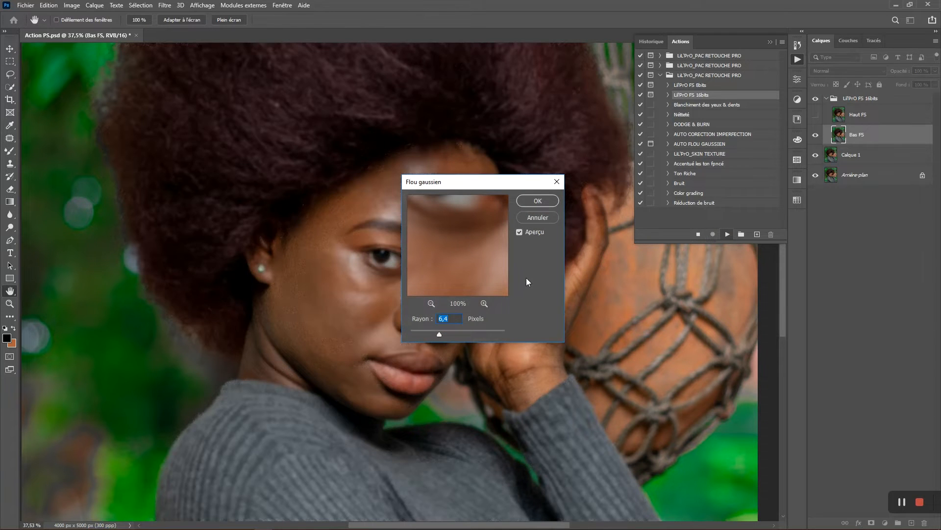
pyautogui.moveTo(459, 185); pyautogui.dragTo(587, 223)
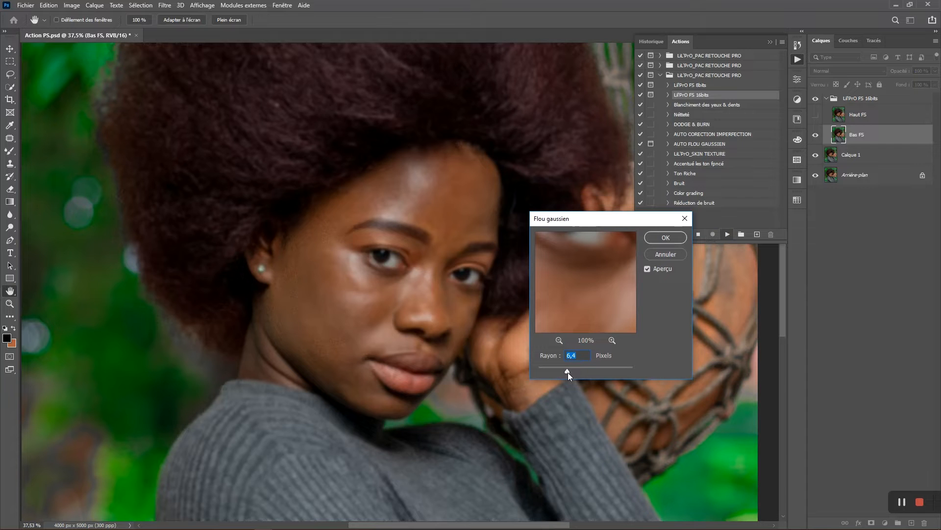
pyautogui.moveTo(573, 223); pyautogui.dragTo(572, 262)
pyautogui.click(576, 346)
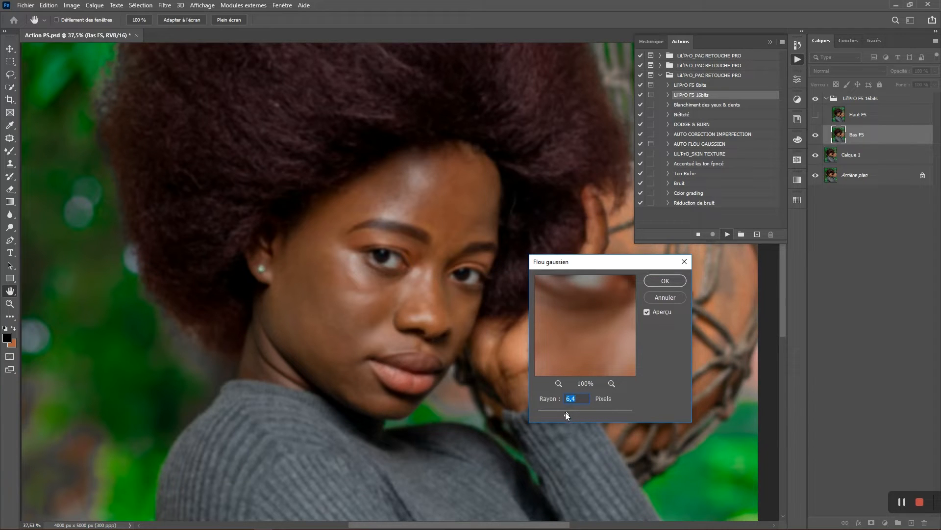
# Lower the Gaussian blur radius to 0,1 pixels and examine the skin texture on the nose in the filter preview
pyautogui.moveTo(570, 415); pyautogui.dragTo(538, 414)
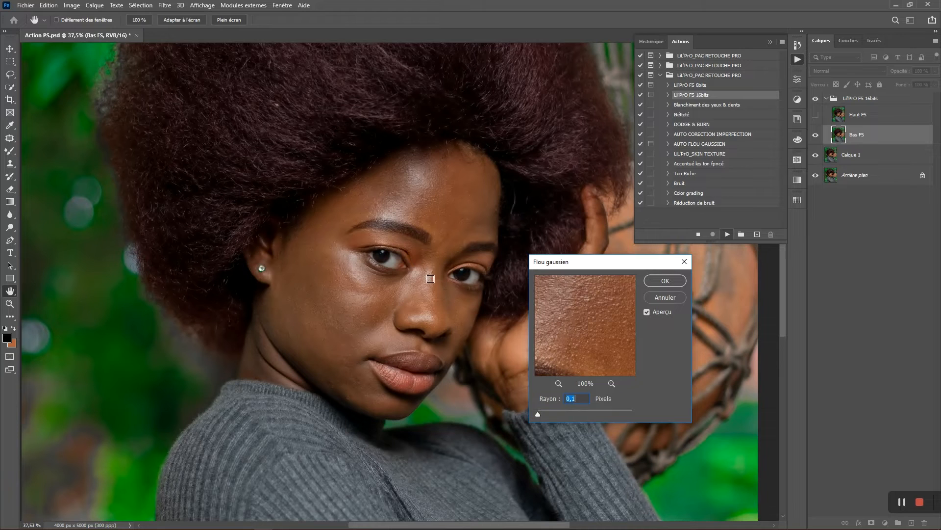
pyautogui.moveTo(587, 316); pyautogui.dragTo(579, 371)
pyautogui.moveTo(579, 299); pyautogui.dragTo(563, 380)
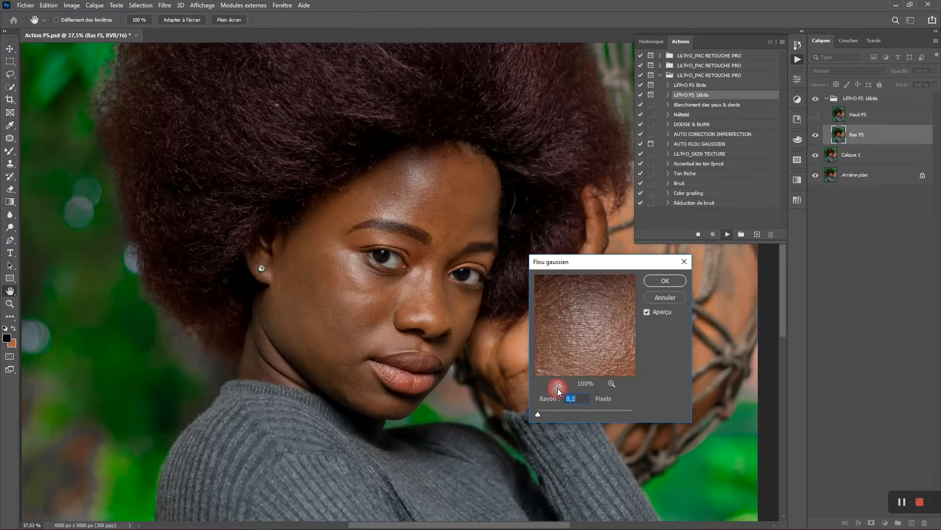
pyautogui.click(558, 384)
pyautogui.moveTo(568, 336); pyautogui.dragTo(606, 307)
pyautogui.moveTo(611, 364); pyautogui.dragTo(587, 340)
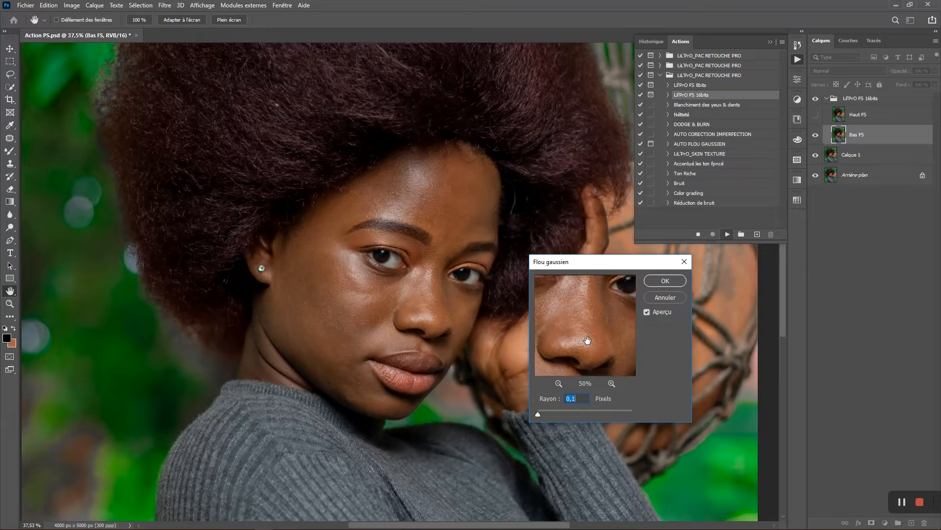
pyautogui.click(612, 384)
pyautogui.click(612, 384)
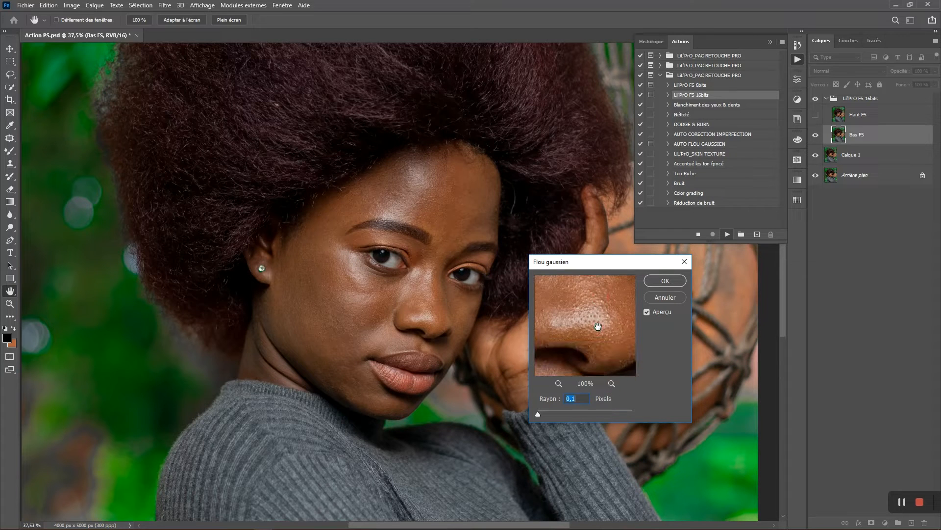
# Set the Gaussian blur radius to 8,4 pixels and apply it so the frequency separation action finishes
pyautogui.moveTo(540, 412); pyautogui.dragTo(569, 414)
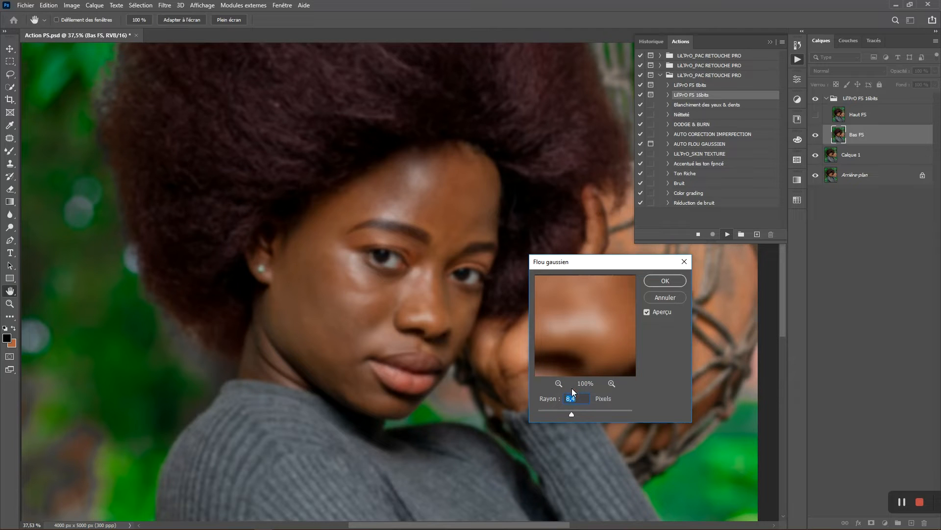
pyautogui.click(653, 283)
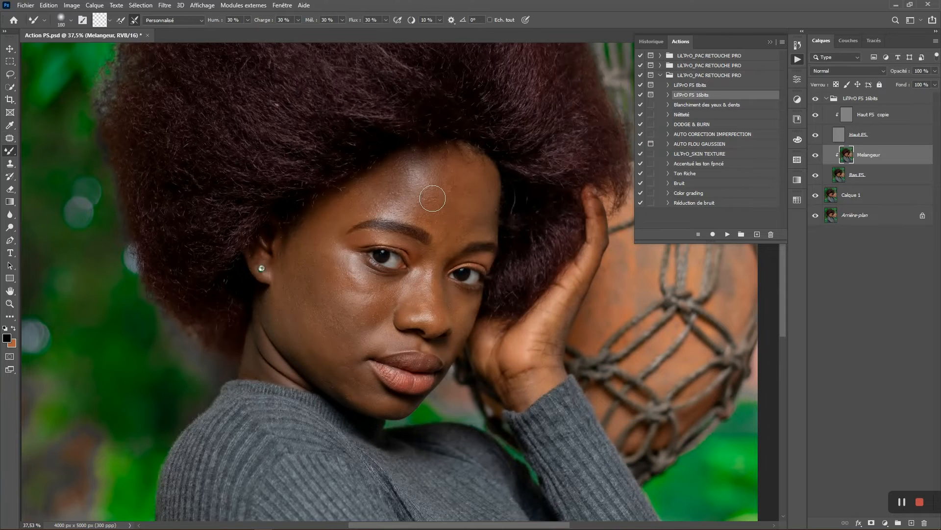
# Examine the LiL'PrO FS 16bits group and its two texture layers, Haut FS copie and Haut FS
pyautogui.click(853, 99)
pyautogui.click(828, 99)
pyautogui.click(827, 100)
pyautogui.click(827, 99)
pyautogui.click(827, 99)
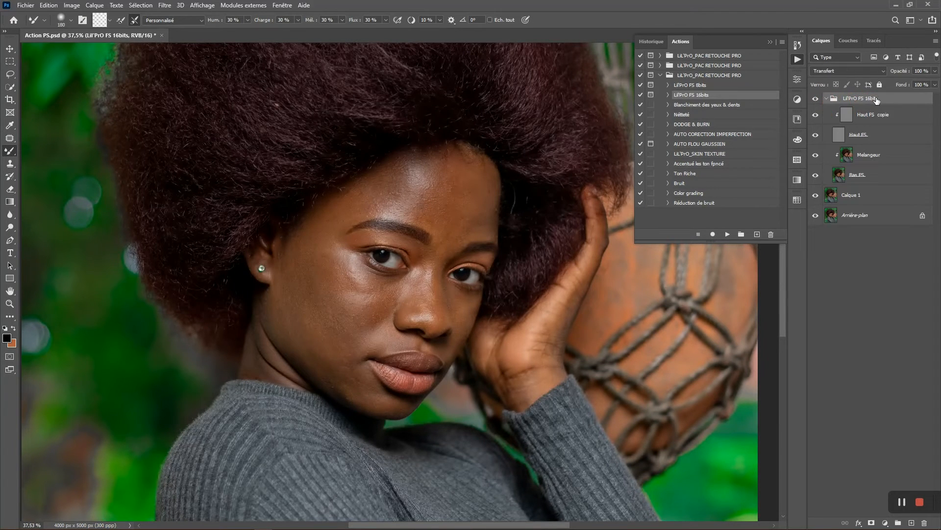
pyautogui.click(850, 118)
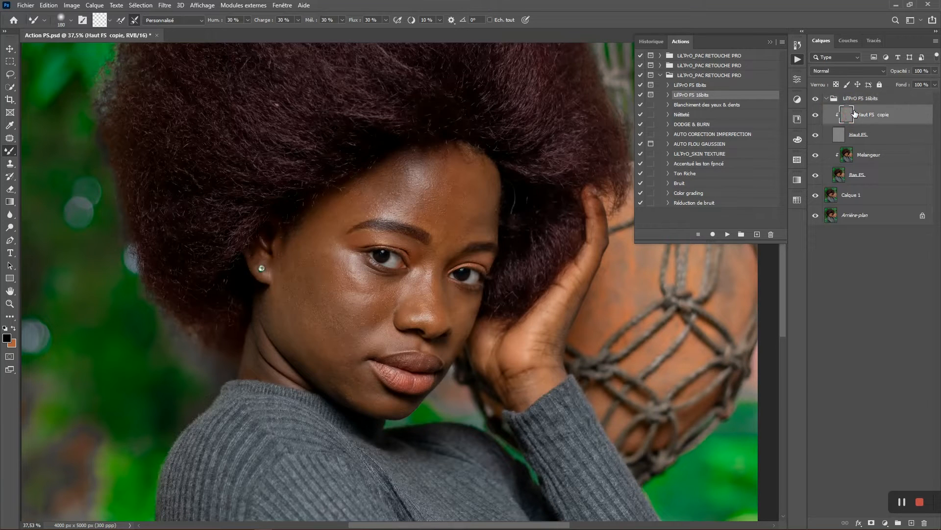
pyautogui.click(875, 138)
pyautogui.click(874, 118)
pyautogui.click(873, 132)
pyautogui.click(871, 116)
pyautogui.click(870, 136)
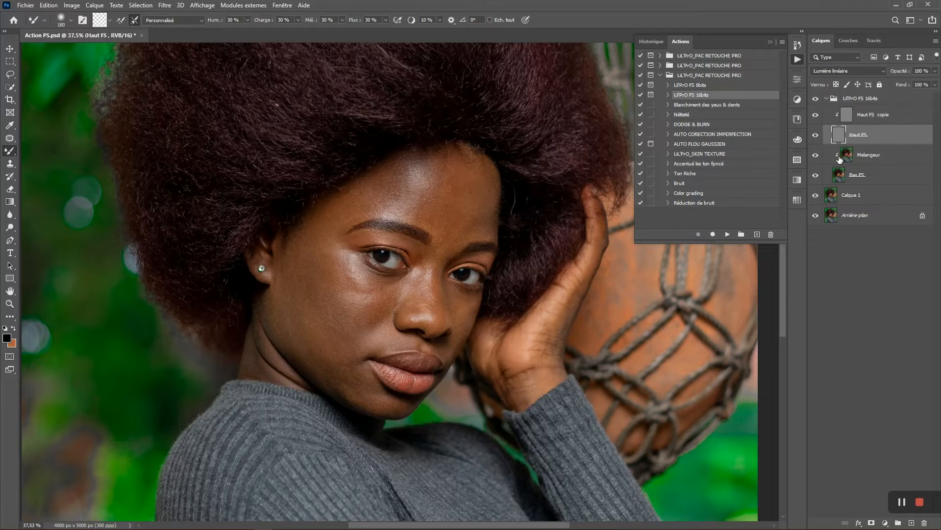
# Select the Melangeur layer and hide the Haut FS texture layer to expose the blurred tones
pyautogui.click(866, 158)
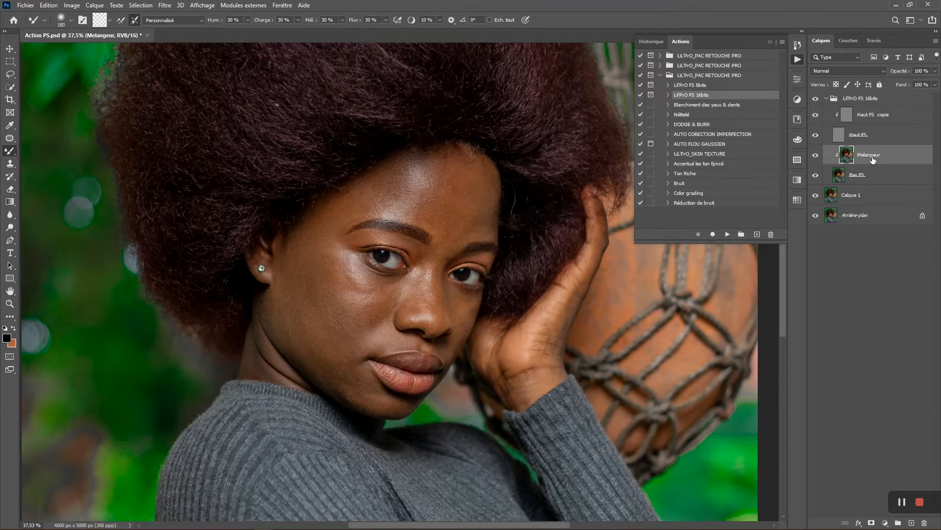
pyautogui.scroll(1, 426, 187)
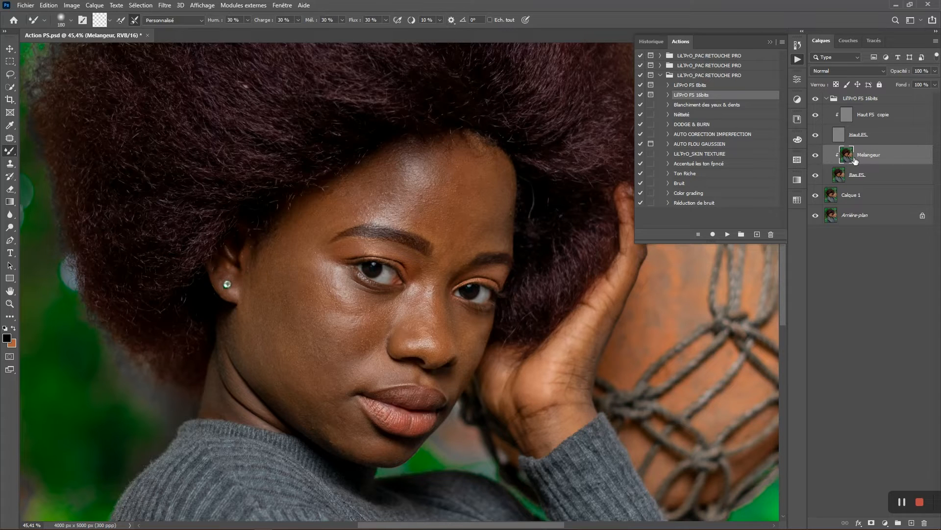
pyautogui.click(817, 140)
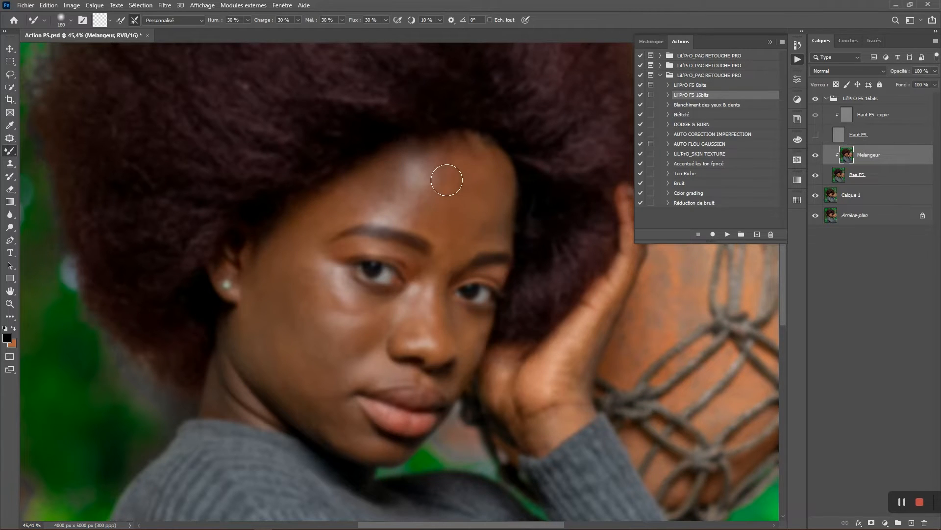
# Blend the tones across the forehead and between the brows with the Mixer Brush, starting at a diameter of about 220 px
pyautogui.scroll(1, 439, 176)
pyautogui.moveTo(404, 212); pyautogui.dragTo(436, 171)
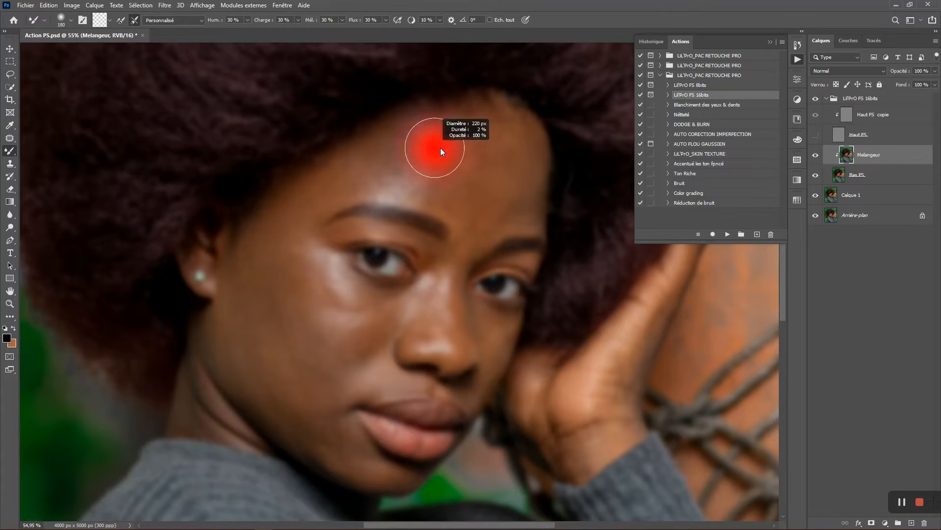
pyautogui.moveTo(433, 149)
pyautogui.mouseDown()
pyautogui.moveTo(444, 149)
pyautogui.moveTo(420, 138)
pyautogui.moveTo(438, 135)
pyautogui.moveTo(431, 122)
pyautogui.moveTo(425, 186)
pyautogui.moveTo(425, 161)
pyautogui.moveTo(444, 199)
pyautogui.moveTo(378, 153)
pyautogui.moveTo(371, 179)
pyautogui.moveTo(384, 145)
pyautogui.moveTo(426, 116)
pyautogui.moveTo(440, 131)
pyautogui.moveTo(442, 160)
pyautogui.moveTo(414, 173)
pyautogui.moveTo(393, 147)
pyautogui.moveTo(484, 120)
pyautogui.moveTo(515, 143)
pyautogui.moveTo(517, 190)
pyautogui.moveTo(495, 213)
pyautogui.moveTo(464, 198)
pyautogui.moveTo(470, 131)
pyautogui.moveTo(503, 136)
pyautogui.moveTo(510, 183)
pyautogui.moveTo(485, 208)
pyautogui.mouseUp()
pyautogui.keyDown('alt'); pyautogui.rightClick(439, 142); pyautogui.keyUp('alt')
pyautogui.keyDown('alt'); pyautogui.rightClick(481, 227); pyautogui.keyUp('alt')
pyautogui.moveTo(462, 270); pyautogui.dragTo(464, 160)
pyautogui.keyDown('alt'); pyautogui.rightClick(469, 152); pyautogui.keyUp('alt')
pyautogui.moveTo(474, 125)
pyautogui.mouseDown()
pyautogui.moveTo(501, 133)
pyautogui.moveTo(506, 204)
pyautogui.moveTo(510, 131)
pyautogui.mouseUp()
pyautogui.moveTo(485, 151); pyautogui.dragTo(601, 102)
pyautogui.keyDown('alt'); pyautogui.rightClick(513, 97); pyautogui.keyUp('alt')
# Blend the tones along the temple and the outer cheek near the ear, adapting the Mixer Brush size to each area
pyautogui.keyDown('alt'); pyautogui.rightClick(403, 160); pyautogui.keyUp('alt')
pyautogui.moveTo(402, 169); pyautogui.dragTo(367, 268)
pyautogui.keyDown('alt'); pyautogui.rightClick(365, 220); pyautogui.keyUp('alt')
pyautogui.moveTo(406, 354)
pyautogui.mouseDown()
pyautogui.moveTo(353, 275)
pyautogui.moveTo(380, 307)
pyautogui.moveTo(403, 255)
pyautogui.mouseUp()
pyautogui.keyDown('alt'); pyautogui.rightClick(404, 332); pyautogui.keyUp('alt')
pyautogui.moveTo(423, 208)
pyautogui.mouseDown()
pyautogui.moveTo(404, 271)
pyautogui.moveTo(338, 278)
pyautogui.mouseUp()
pyautogui.moveTo(334, 215); pyautogui.dragTo(341, 284)
# Blend the tones of the cheek, the jaw and the skin beside the nose and mouth with the Mixer Brush
pyautogui.keyDown('alt'); pyautogui.rightClick(382, 292); pyautogui.keyUp('alt')
pyautogui.moveTo(421, 300)
pyautogui.mouseDown()
pyautogui.moveTo(391, 270)
pyautogui.moveTo(443, 303)
pyautogui.mouseUp()
pyautogui.moveTo(490, 282)
pyautogui.mouseDown()
pyautogui.moveTo(494, 250)
pyautogui.moveTo(504, 327)
pyautogui.moveTo(542, 212)
pyautogui.moveTo(503, 264)
pyautogui.moveTo(401, 281)
pyautogui.mouseUp()
pyautogui.moveTo(456, 296)
pyautogui.mouseDown()
pyautogui.moveTo(423, 338)
pyautogui.moveTo(449, 319)
pyautogui.mouseUp()
pyautogui.moveTo(408, 327); pyautogui.dragTo(349, 288)
pyautogui.moveTo(364, 351)
pyautogui.mouseDown()
pyautogui.moveTo(399, 404)
pyautogui.moveTo(437, 417)
pyautogui.mouseUp()
pyautogui.keyDown('alt'); pyautogui.rightClick(395, 327); pyautogui.keyUp('alt')
pyautogui.keyDown('alt'); pyautogui.rightClick(447, 318); pyautogui.keyUp('alt')
pyautogui.moveTo(467, 328); pyautogui.dragTo(492, 338)
pyautogui.moveTo(525, 268); pyautogui.dragTo(470, 308)
pyautogui.keyDown('alt'); pyautogui.rightClick(464, 312); pyautogui.keyUp('alt')
# Blend the remaining tone transitions around the nose and eyes with a resized Mixer Brush
pyautogui.scroll(-3, 461, 308)
pyautogui.keyDown('alt'); pyautogui.rightClick(442, 313); pyautogui.keyUp('alt')
pyautogui.scroll(4, 444, 311)
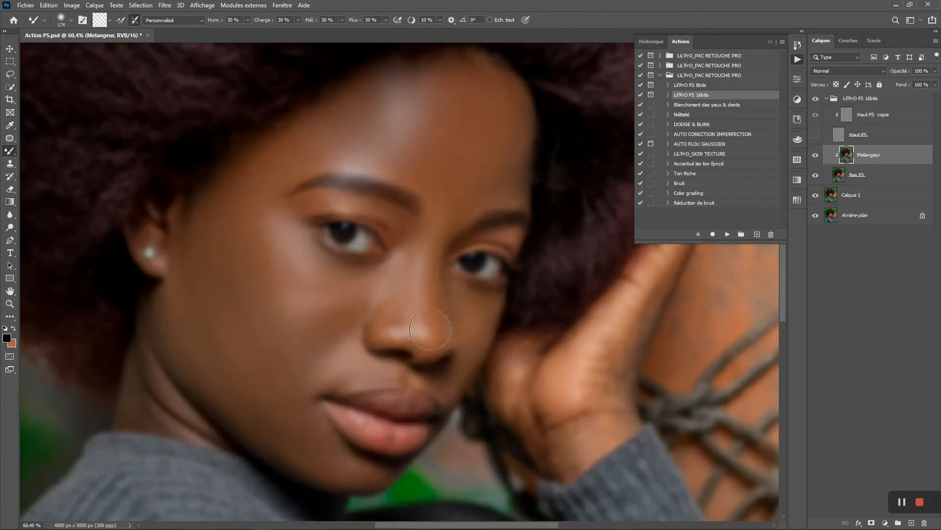
pyautogui.keyDown('alt'); pyautogui.rightClick(447, 235); pyautogui.keyUp('alt')
pyautogui.moveTo(466, 244); pyautogui.dragTo(515, 236)
pyautogui.moveTo(340, 209); pyautogui.dragTo(378, 261)
pyautogui.moveTo(428, 283); pyautogui.dragTo(429, 285)
# Show the Haut FS texture layer again and blend the forehead tones with a larger Mixer Brush
pyautogui.scroll(-5, 392, 250)
pyautogui.scroll(2, 389, 248)
pyautogui.click(815, 135)
pyautogui.keyDown('alt'); pyautogui.rightClick(432, 181); pyautogui.keyUp('alt')
pyautogui.moveTo(459, 183); pyautogui.dragTo(396, 186)
pyautogui.click(816, 99)
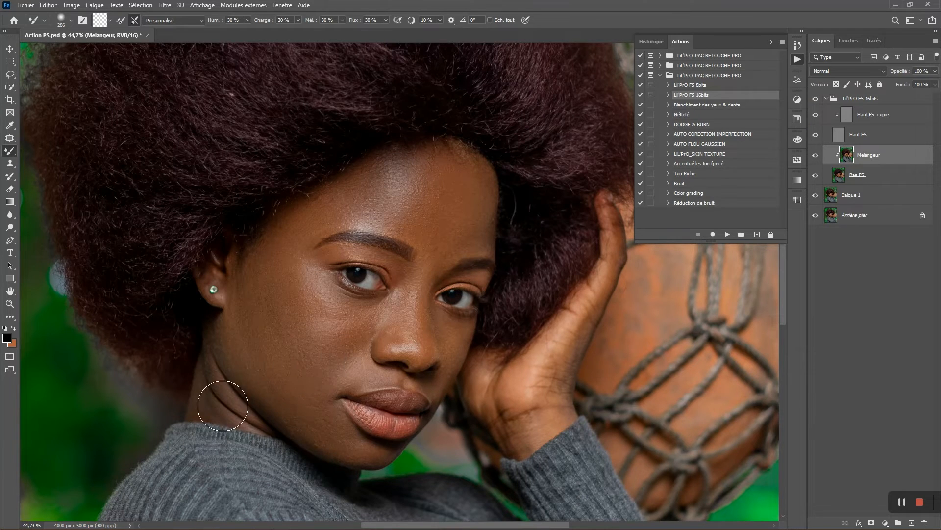
pyautogui.moveTo(430, 265); pyautogui.dragTo(421, 316)
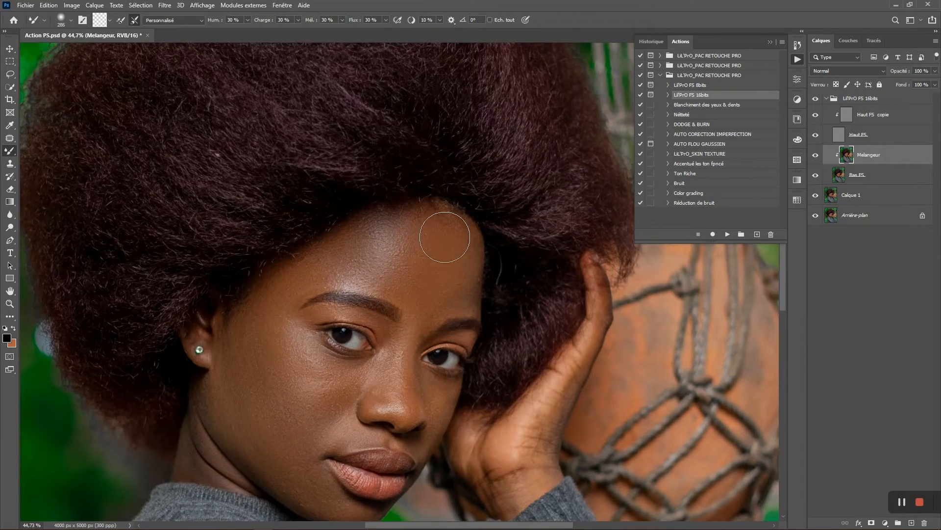
# Blend the skin tones of the raised hand and its fingers with the Mixer Brush
pyautogui.scroll(-4, 452, 276)
pyautogui.scroll(3, 433, 290)
pyautogui.moveTo(549, 320); pyautogui.dragTo(556, 319)
pyautogui.moveTo(554, 263); pyautogui.dragTo(560, 267)
pyautogui.moveTo(601, 202)
pyautogui.mouseDown()
pyautogui.moveTo(587, 250)
pyautogui.moveTo(558, 288)
pyautogui.mouseUp()
# Even out the forehead and cheek tones with further broad Mixer Brush strokes
pyautogui.scroll(1, 466, 272)
pyautogui.moveTo(429, 145); pyautogui.dragTo(458, 212)
pyautogui.moveTo(481, 200)
pyautogui.mouseDown()
pyautogui.moveTo(505, 243)
pyautogui.moveTo(443, 203)
pyautogui.mouseUp()
pyautogui.moveTo(377, 257); pyautogui.dragTo(363, 312)
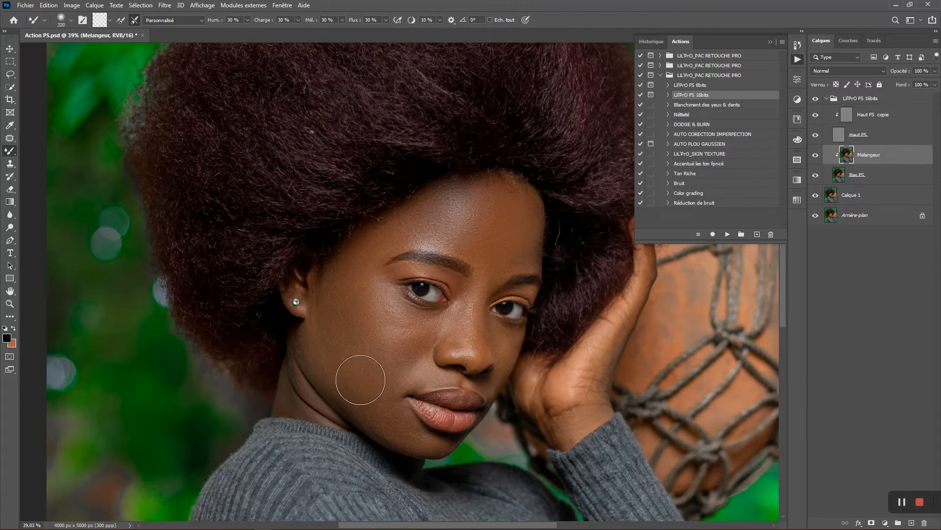
# Compare the portrait with and without the LiL'PrO FS 16bits group
pyautogui.scroll(2, 351, 384)
pyautogui.click(816, 99)
pyautogui.click(816, 100)
pyautogui.click(816, 100)
pyautogui.click(818, 100)
pyautogui.click(817, 100)
pyautogui.click(816, 99)
pyautogui.click(816, 100)
pyautogui.click(816, 99)
pyautogui.click(816, 100)
pyautogui.click(817, 99)
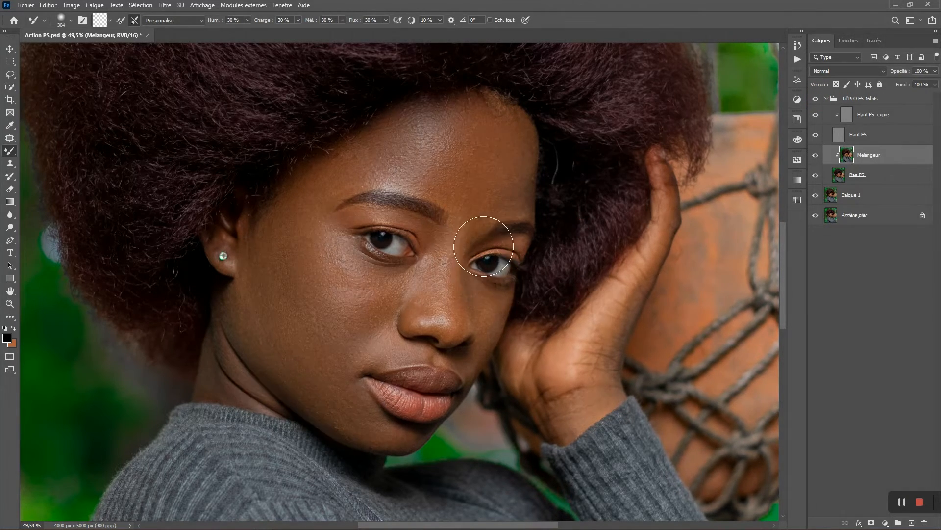
# Blend the skin around the eyes and upper cheek with a smaller Mixer Brush
pyautogui.scroll(3, 490, 239)
pyautogui.moveTo(480, 257)
pyautogui.mouseDown()
pyautogui.moveTo(452, 260)
pyautogui.moveTo(500, 246)
pyautogui.moveTo(500, 233)
pyautogui.moveTo(473, 245)
pyautogui.mouseUp()
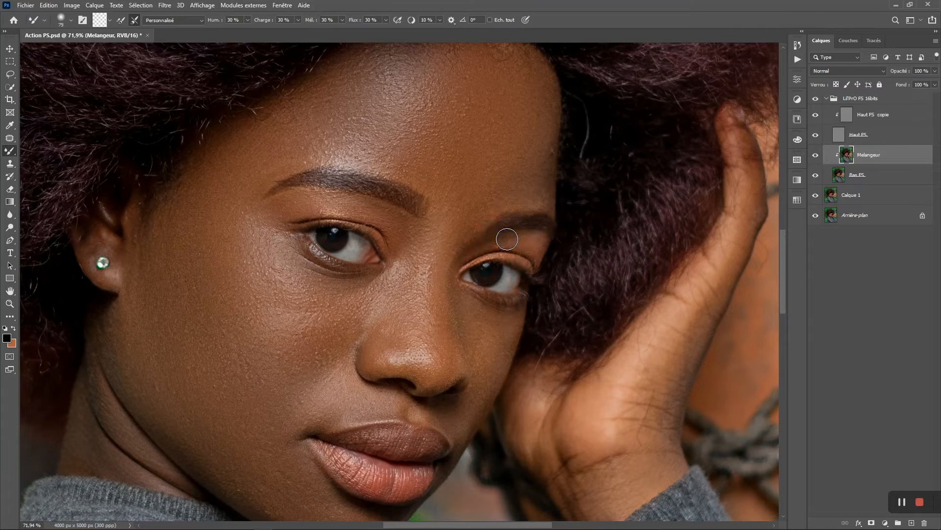
pyautogui.keyDown('alt'); pyautogui.rightClick(472, 240); pyautogui.keyUp('alt')
pyautogui.scroll(-3, 450, 310)
pyautogui.scroll(1, 447, 302)
pyautogui.moveTo(432, 294); pyautogui.dragTo(487, 240)
pyautogui.scroll(3, 420, 281)
pyautogui.moveTo(421, 244); pyautogui.dragTo(416, 217)
pyautogui.scroll(-2, 417, 219)
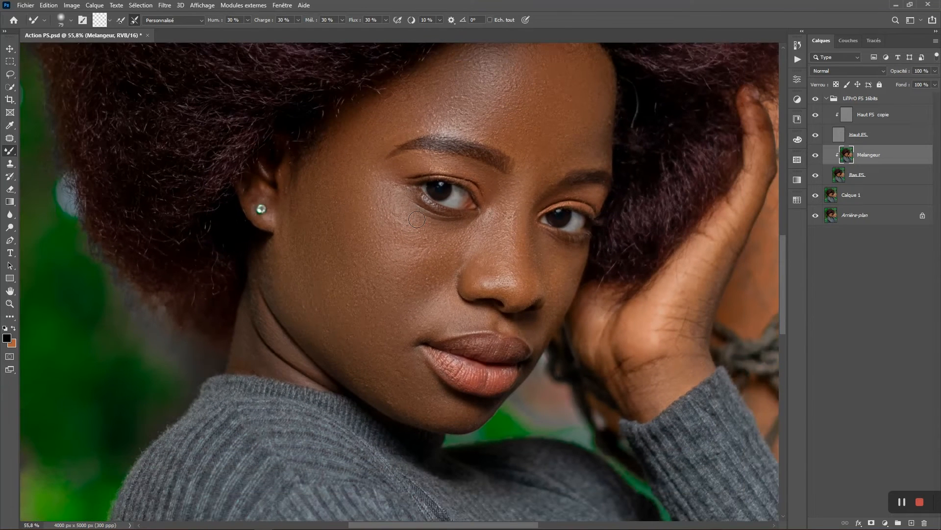
# Outline the shiny forehead area above the eyebrow on the earring side with the freehand Lasso at a 10 px feather
pyautogui.click(10, 87)
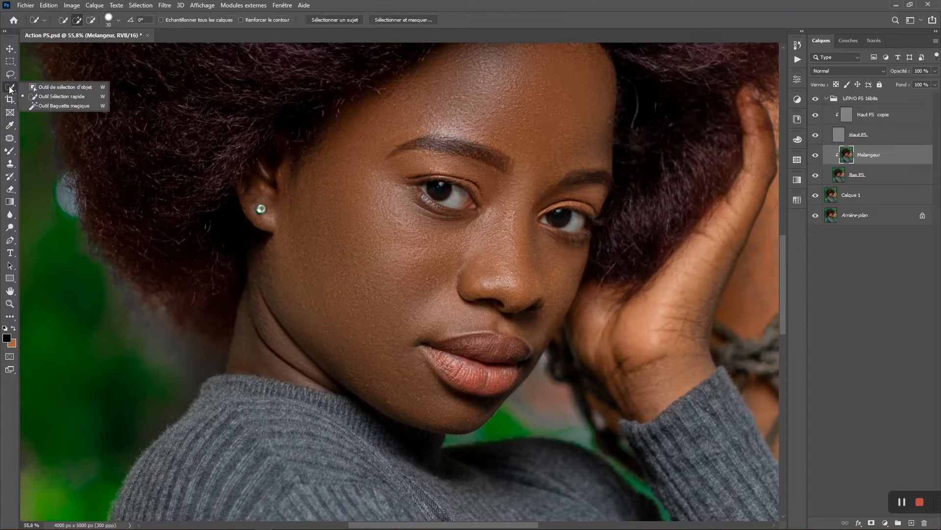
pyautogui.click(10, 75)
pyautogui.click(61, 74)
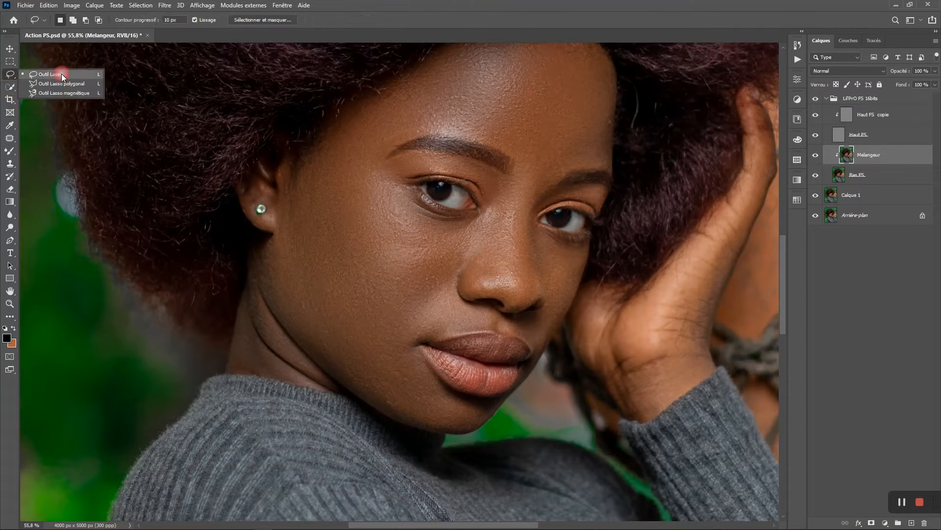
pyautogui.scroll(2, 448, 187)
pyautogui.moveTo(478, 149); pyautogui.dragTo(392, 273)
pyautogui.scroll(-1, 391, 269)
pyautogui.scroll(2, 391, 269)
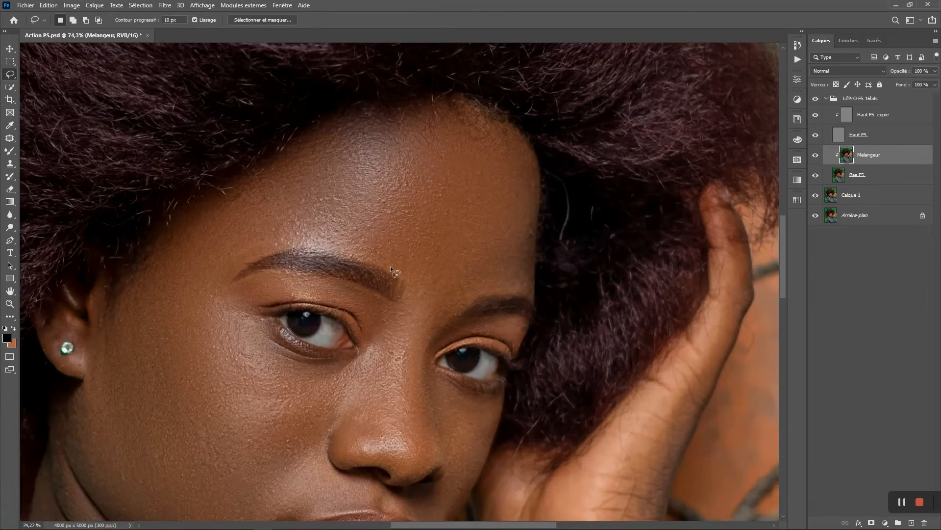
pyautogui.click(14, 79)
pyautogui.click(63, 72)
pyautogui.press('Return')
pyautogui.moveTo(410, 275)
pyautogui.mouseDown()
pyautogui.moveTo(317, 241)
pyautogui.moveTo(264, 243)
pyautogui.moveTo(251, 220)
pyautogui.mouseUp()
pyautogui.moveTo(429, 253); pyautogui.dragTo(436, 251)
# Run the AUTO FLOU GAUSSIEN action on the selected forehead area with a 20-pixel blur radius
pyautogui.click(798, 58)
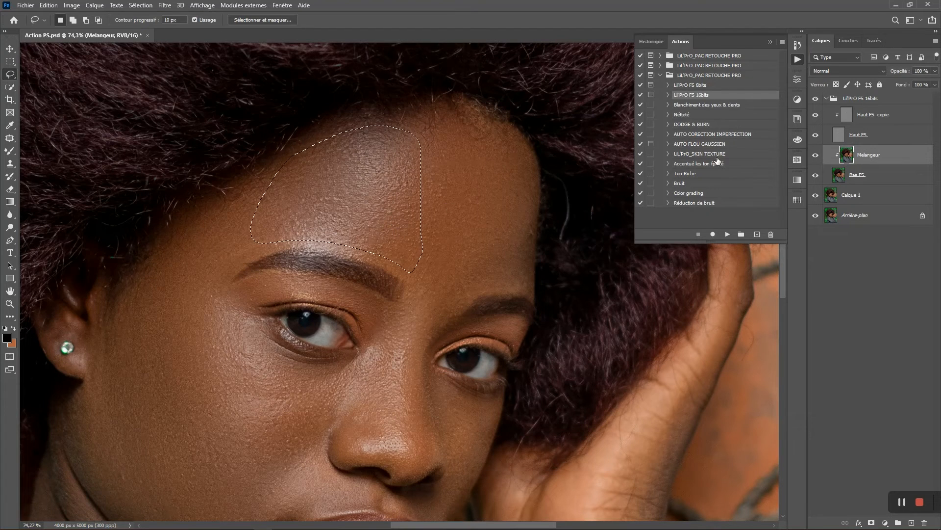
pyautogui.click(694, 145)
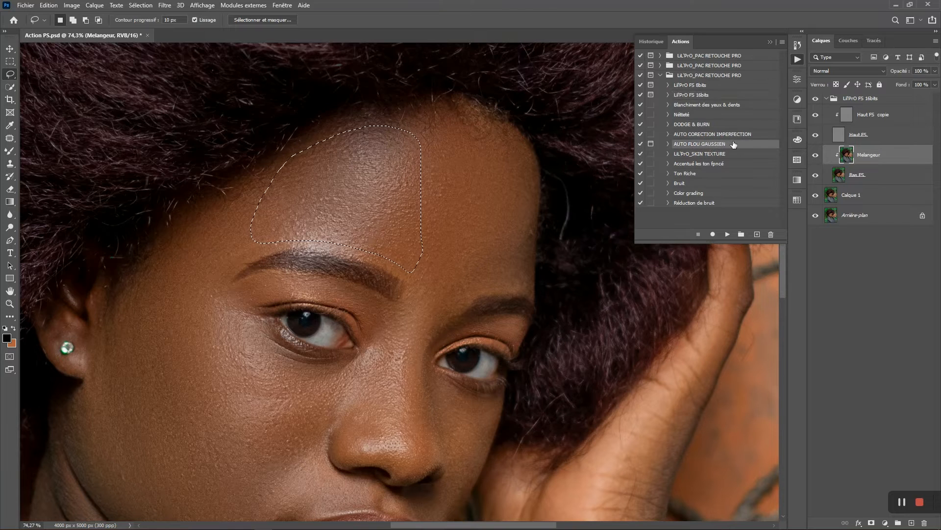
pyautogui.click(728, 233)
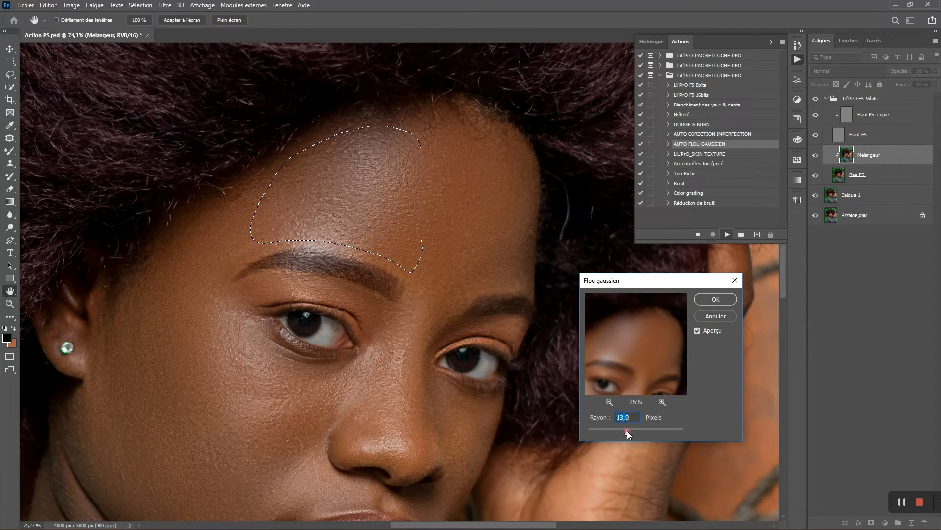
pyautogui.moveTo(631, 431); pyautogui.dragTo(632, 433)
pyautogui.click(629, 432)
pyautogui.write('20')
pyautogui.click(709, 302)
pyautogui.scroll(-2, 428, 239)
pyautogui.scroll(5, 423, 240)
pyautogui.click(386, 146)
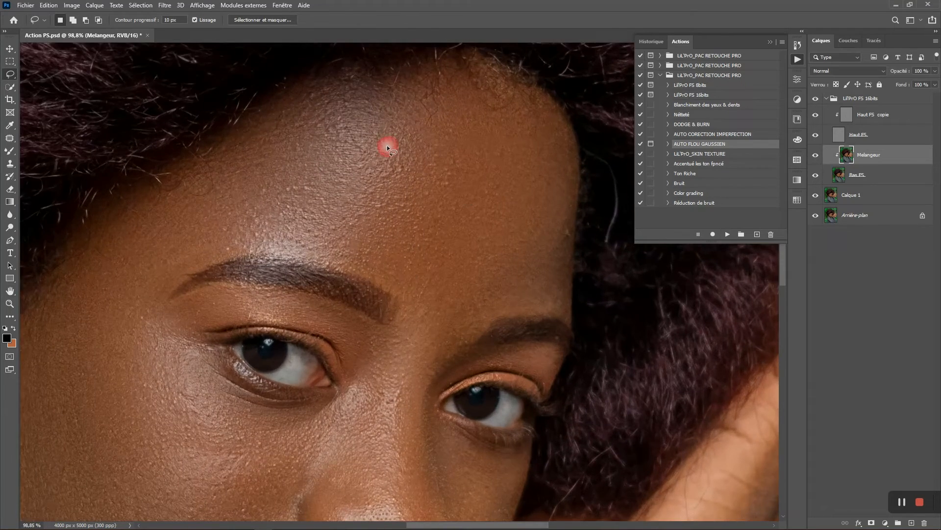
# Lasso the rest of the forehead, toward the raised hand, and reapply the Gaussian blur to it
pyautogui.scroll(-2, 387, 145)
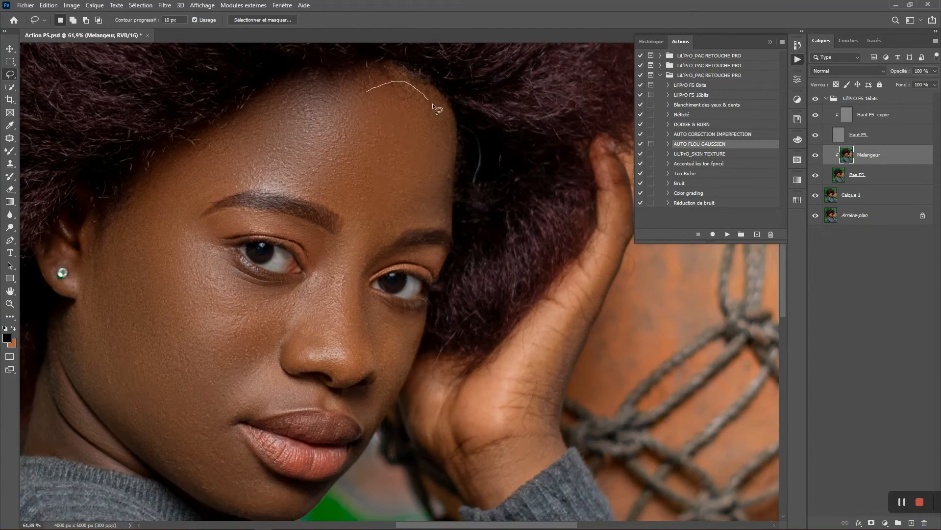
pyautogui.moveTo(352, 179)
pyautogui.mouseDown()
pyautogui.moveTo(340, 156)
pyautogui.moveTo(367, 100)
pyautogui.mouseUp()
pyautogui.scroll(2, 363, 141)
pyautogui.moveTo(402, 160); pyautogui.dragTo(403, 188)
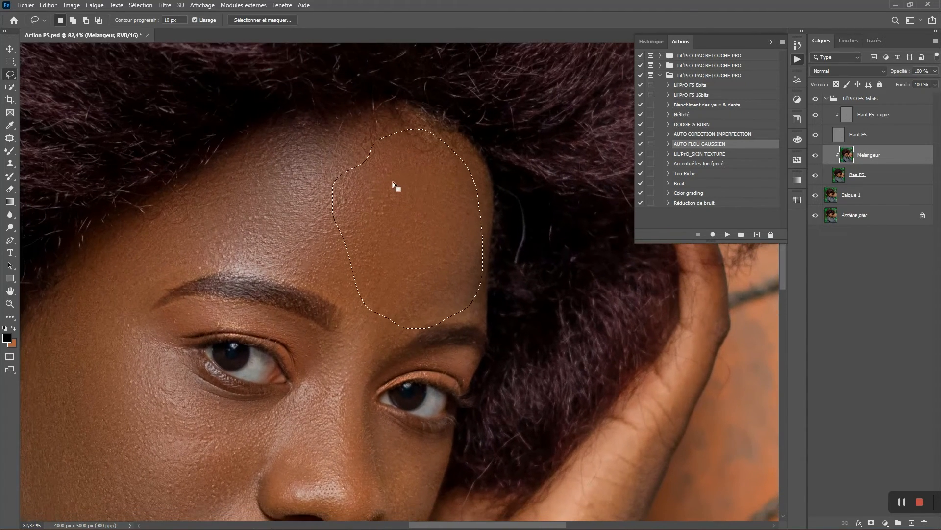
pyautogui.scroll(-1, 425, 217)
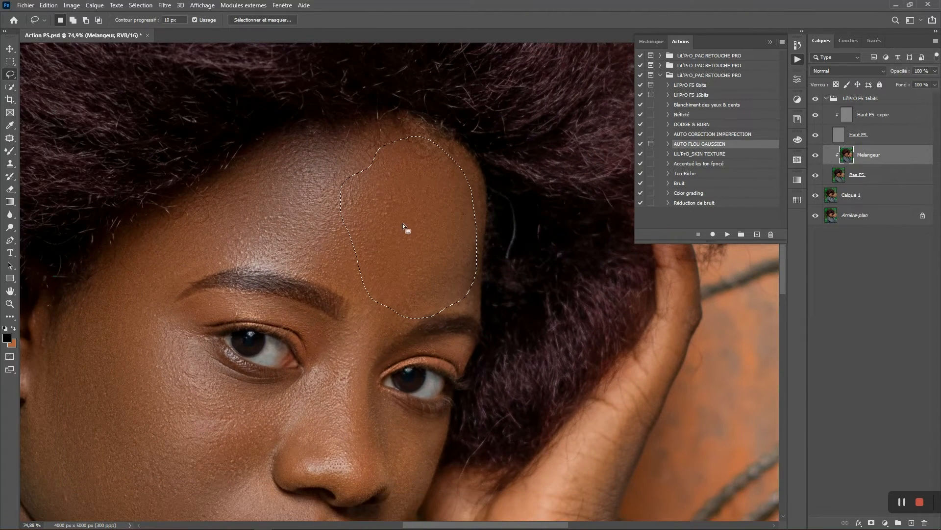
pyautogui.rightClick(495, 159)
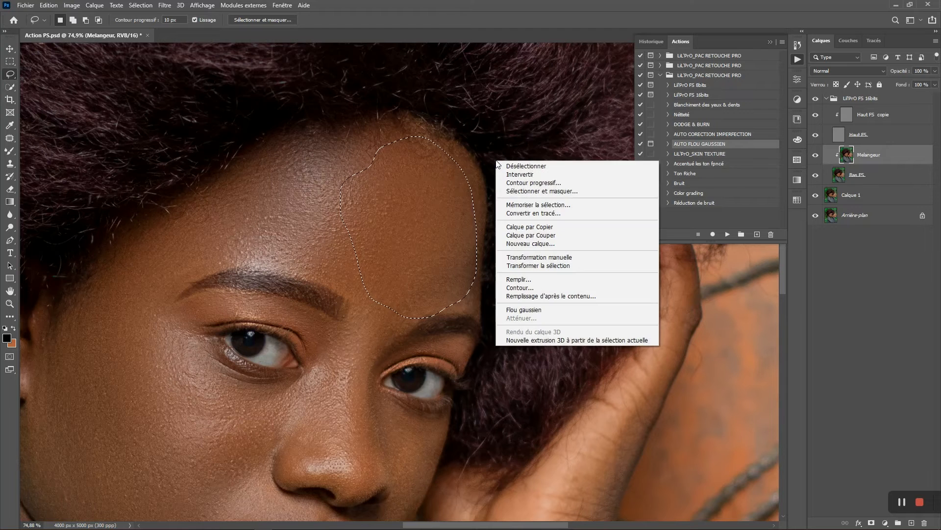
pyautogui.click(529, 311)
# Lasso the outer cheek beside the ear, from temple to jaw, and reapply the Gaussian blur to it
pyautogui.scroll(-2, 516, 300)
pyautogui.moveTo(431, 333); pyautogui.dragTo(411, 163)
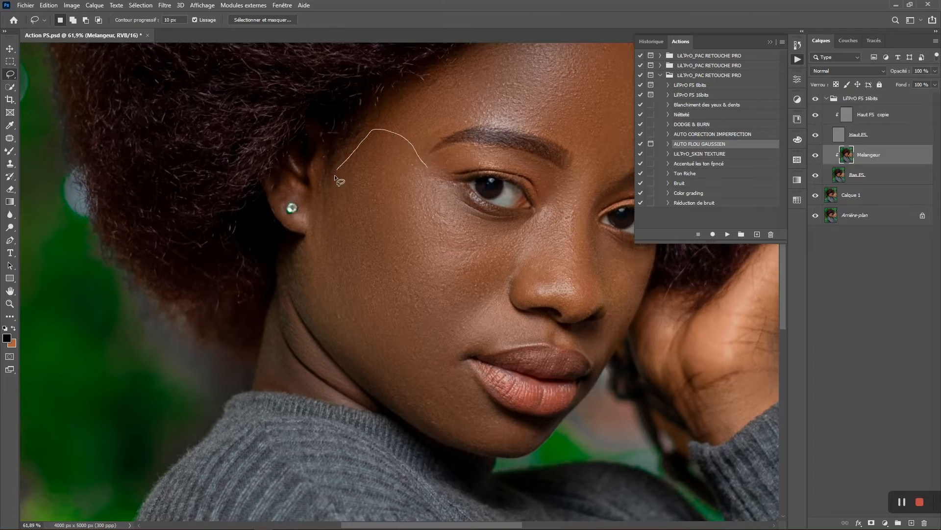
pyautogui.moveTo(362, 331)
pyautogui.mouseDown()
pyautogui.moveTo(414, 310)
pyautogui.moveTo(426, 169)
pyautogui.mouseUp()
pyautogui.rightClick(479, 159)
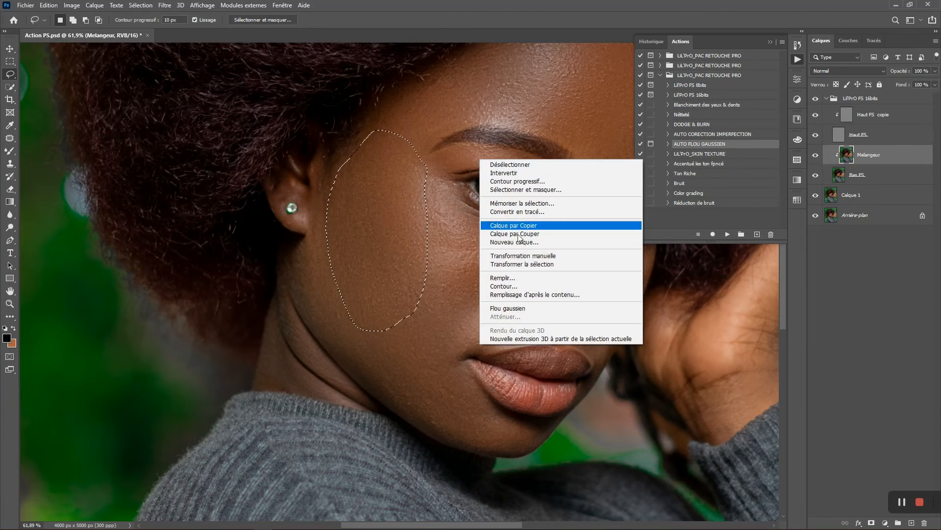
pyautogui.click(510, 308)
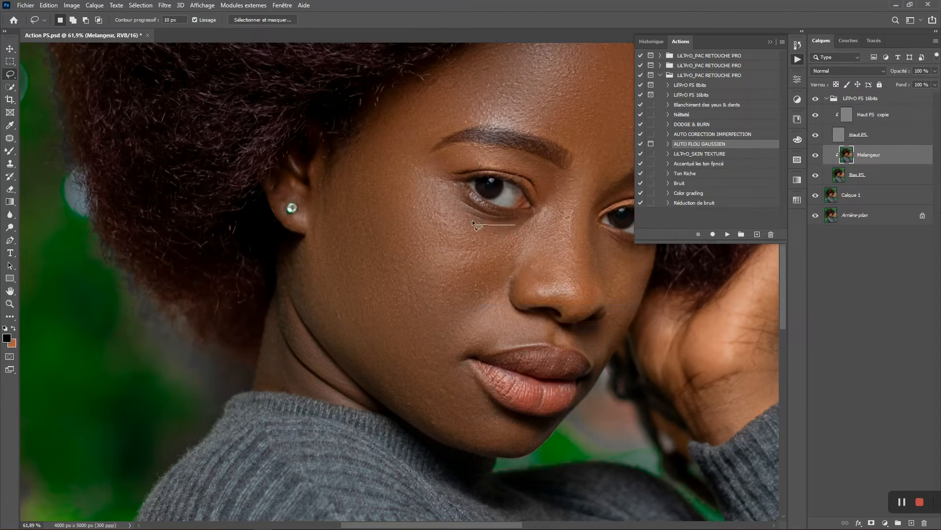
# Lasso the cheek area below the eye, reapply the Gaussian blur and deselect
pyautogui.moveTo(431, 182)
pyautogui.mouseDown()
pyautogui.moveTo(413, 192)
pyautogui.moveTo(404, 250)
pyautogui.moveTo(409, 309)
pyautogui.moveTo(451, 333)
pyautogui.mouseUp()
pyautogui.moveTo(530, 251); pyautogui.dragTo(520, 245)
pyautogui.rightClick(570, 242)
pyautogui.click(579, 350)
pyautogui.hotkey('ctrl', 'd')
# Lasso the lower cheek and jaw beside the mouth, reapply the Gaussian blur and deselect
pyautogui.moveTo(487, 297); pyautogui.dragTo(446, 153)
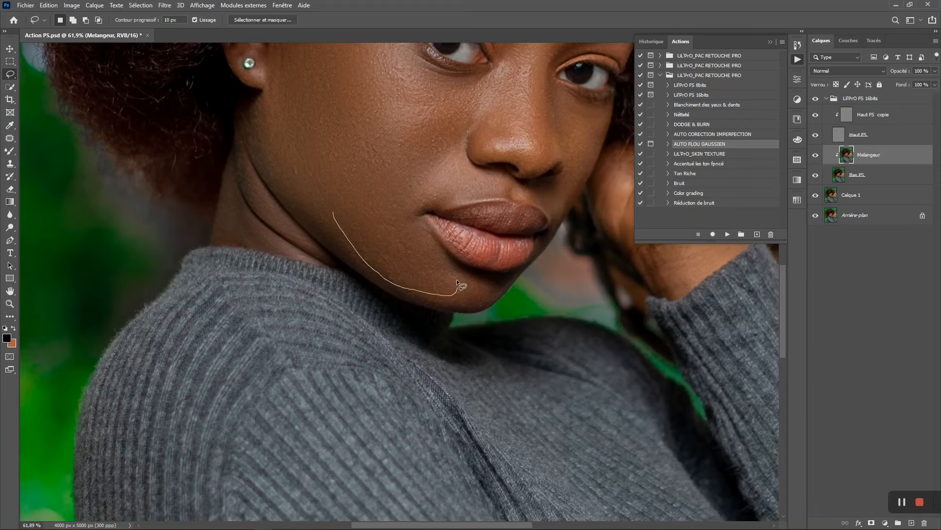
pyautogui.moveTo(413, 194); pyautogui.dragTo(333, 208)
pyautogui.rightClick(436, 122)
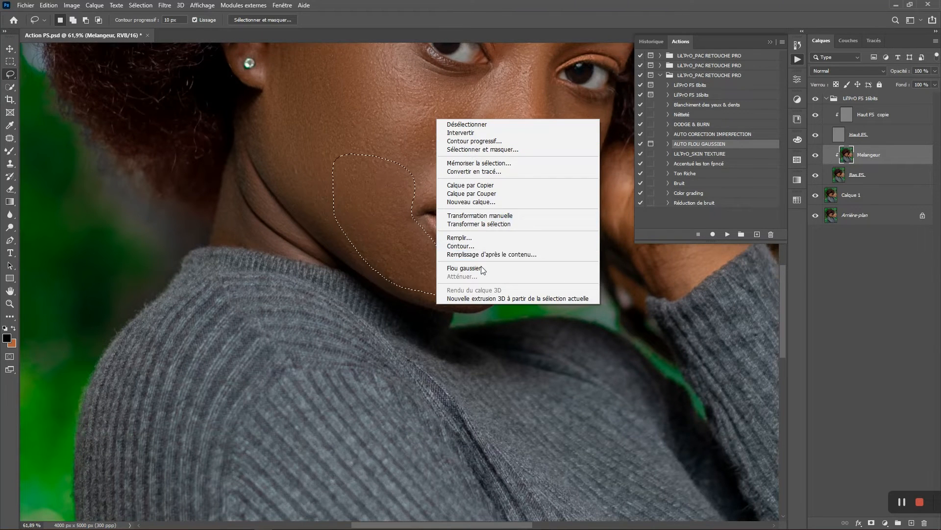
pyautogui.click(461, 267)
pyautogui.hotkey('ctrl', 'd')
# Lasso the area between the eyebrows and the nose bridge, reapply the Gaussian blur and deselect
pyautogui.moveTo(522, 101); pyautogui.dragTo(474, 237)
pyautogui.scroll(-3, 481, 184)
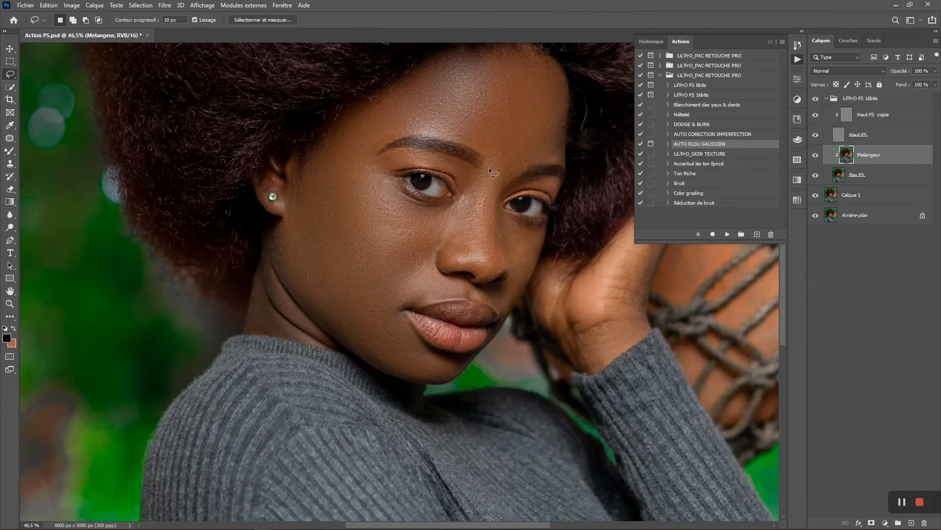
pyautogui.scroll(2, 481, 150)
pyautogui.moveTo(496, 196); pyautogui.dragTo(505, 143)
pyautogui.rightClick(543, 112)
pyautogui.click(559, 261)
pyautogui.hotkey('ctrl', 'd')
pyautogui.scroll(-3, 519, 233)
# Lasso the side of the nose above the nostril, reapply the Gaussian blur and deselect
pyautogui.scroll(6, 518, 234)
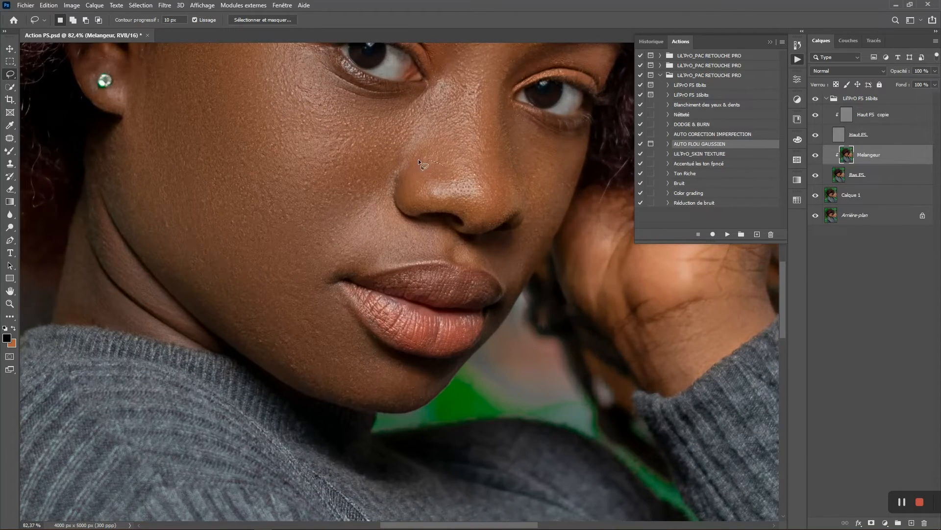
pyautogui.moveTo(419, 159); pyautogui.dragTo(440, 192)
pyautogui.rightClick(458, 181)
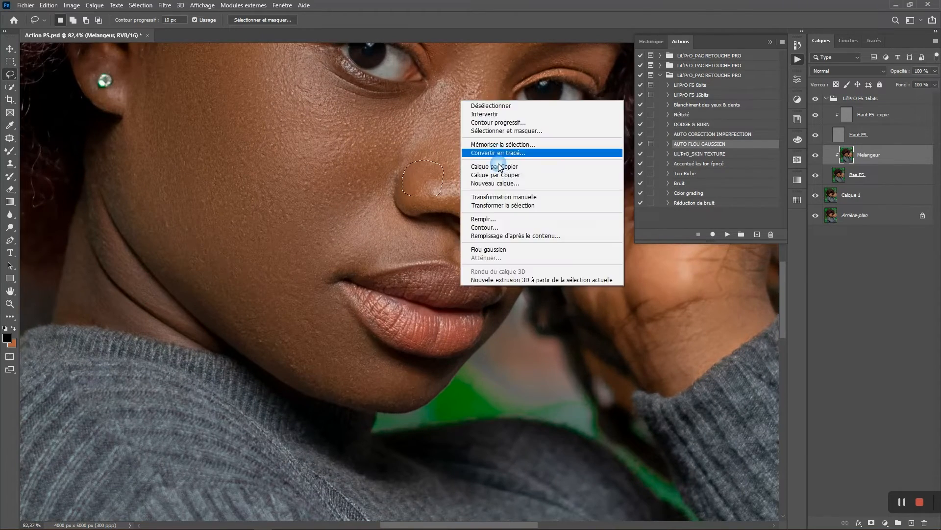
pyautogui.click(495, 250)
pyautogui.hotkey('ctrl', 'd')
# Compare the blurred skin with the original by hiding and showing the LiL'PrO FS 16bits group
pyautogui.scroll(-10, 505, 170)
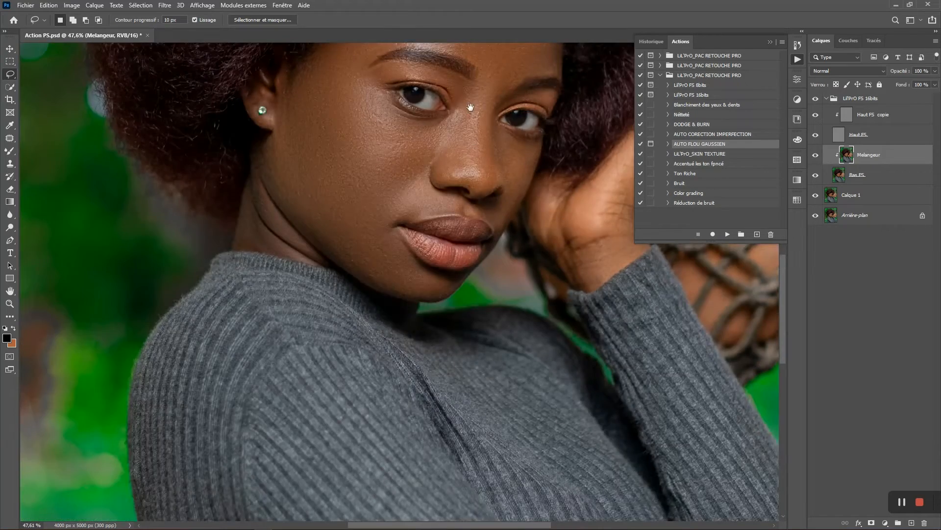
pyautogui.scroll(3, 456, 210)
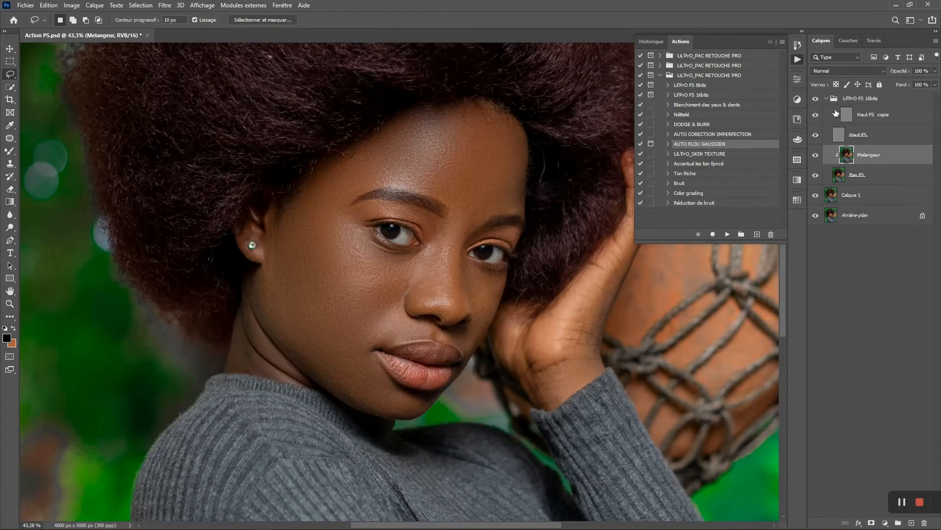
pyautogui.click(815, 102)
pyautogui.click(815, 102)
pyautogui.click(814, 102)
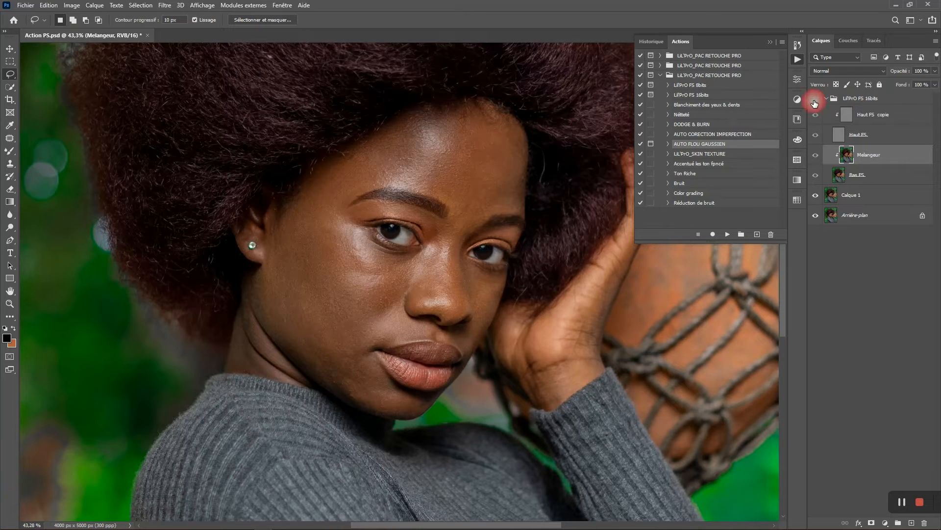
pyautogui.click(815, 102)
pyautogui.click(815, 102)
pyautogui.click(814, 102)
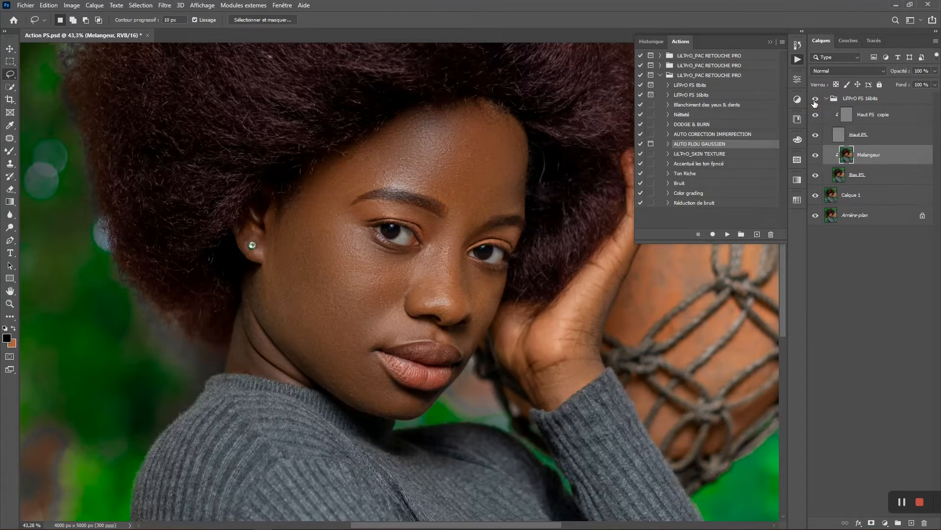
pyautogui.scroll(-1, 455, 177)
pyautogui.scroll(2, 454, 177)
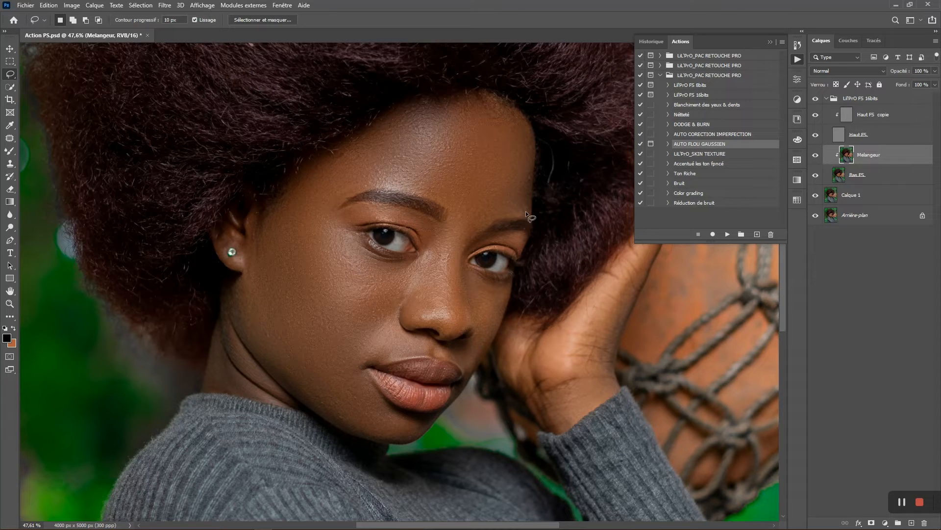
# Select the LiL'PrO FS 16bits group and collapse it
pyautogui.click(850, 100)
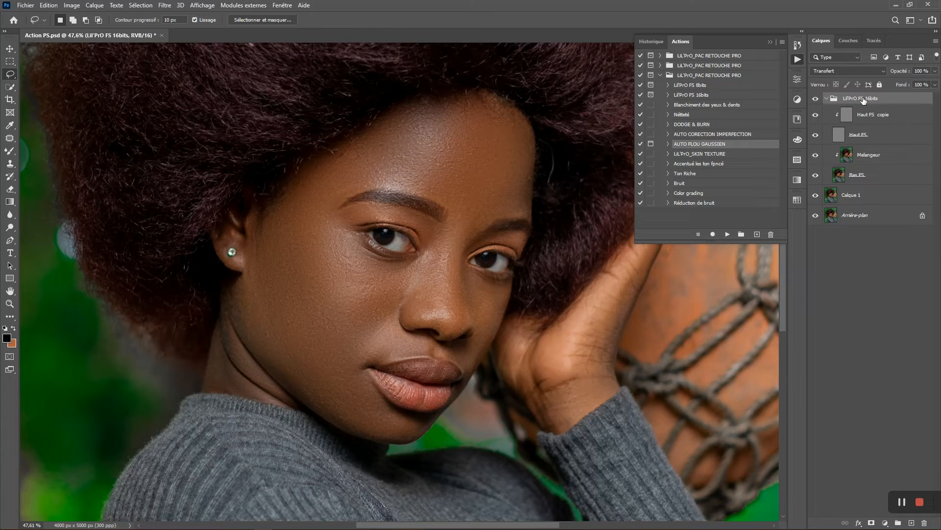
pyautogui.click(827, 99)
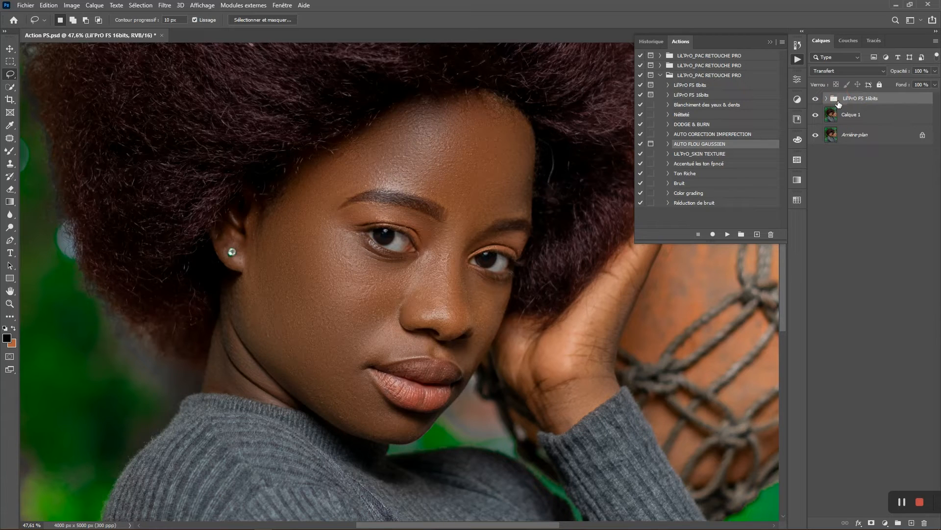
pyautogui.click(828, 99)
pyautogui.click(827, 99)
# Run the Blanchiment des yeux & dents action above the frequency separation group
pyautogui.click(718, 106)
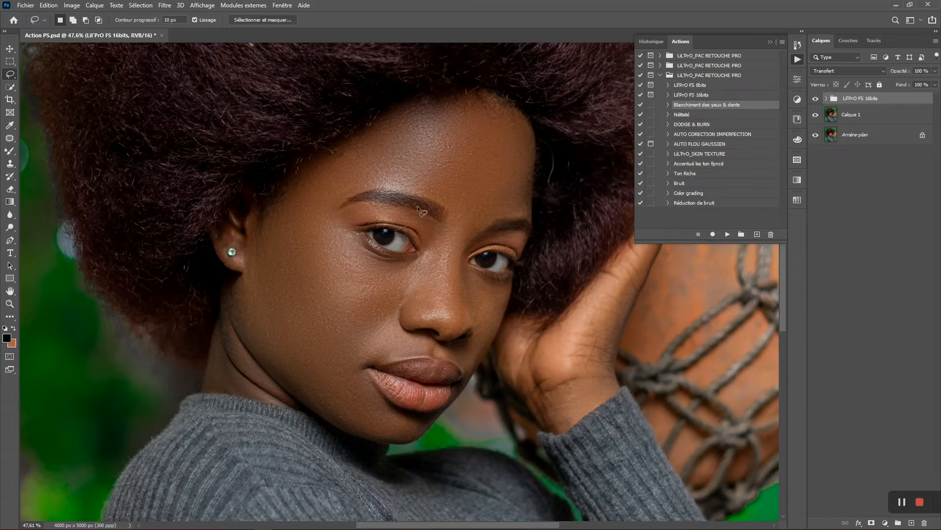
pyautogui.scroll(3, 398, 243)
pyautogui.moveTo(460, 242); pyautogui.dragTo(404, 273)
pyautogui.scroll(2, 400, 258)
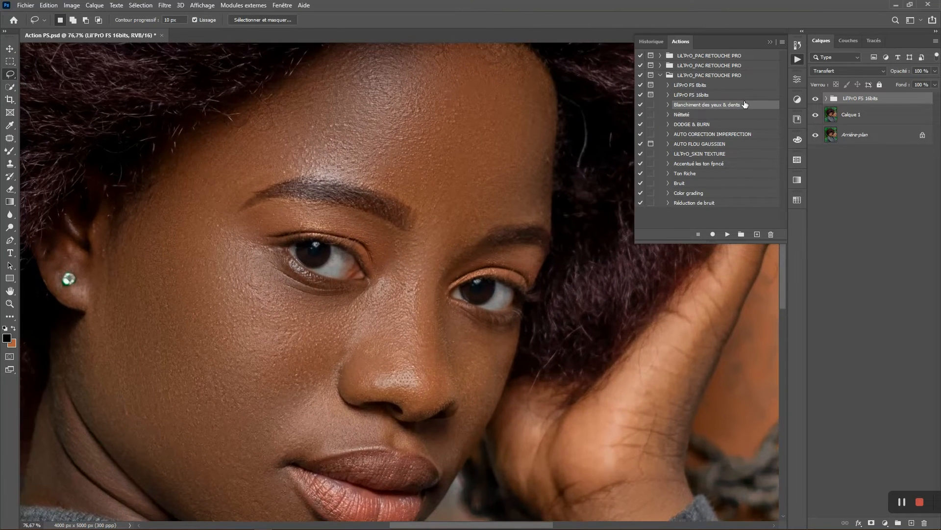
pyautogui.click(728, 235)
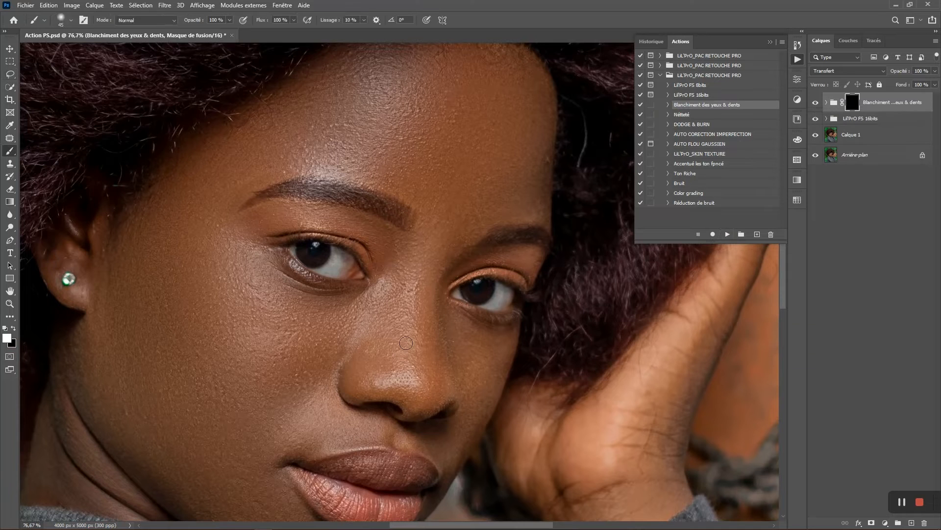
# Paint the whites of both eyes in white on the whitening group's mask with a resized Brush
pyautogui.rightClick(14, 155)
pyautogui.click(54, 149)
pyautogui.scroll(1, 336, 269)
pyautogui.scroll(2, 336, 270)
pyautogui.moveTo(328, 265)
pyautogui.mouseDown()
pyautogui.moveTo(351, 257)
pyautogui.moveTo(347, 269)
pyautogui.moveTo(313, 268)
pyautogui.moveTo(347, 250)
pyautogui.moveTo(344, 257)
pyautogui.mouseUp()
pyautogui.keyDown('alt'); pyautogui.rightClick(290, 244); pyautogui.keyUp('alt')
pyautogui.moveTo(275, 246)
pyautogui.mouseDown()
pyautogui.moveTo(314, 269)
pyautogui.moveTo(338, 267)
pyautogui.moveTo(332, 253)
pyautogui.moveTo(311, 262)
pyautogui.moveTo(305, 251)
pyautogui.moveTo(291, 255)
pyautogui.moveTo(348, 261)
pyautogui.mouseUp()
pyautogui.moveTo(532, 304)
pyautogui.mouseDown()
pyautogui.moveTo(500, 304)
pyautogui.moveTo(565, 307)
pyautogui.mouseUp()
pyautogui.scroll(-7, 548, 250)
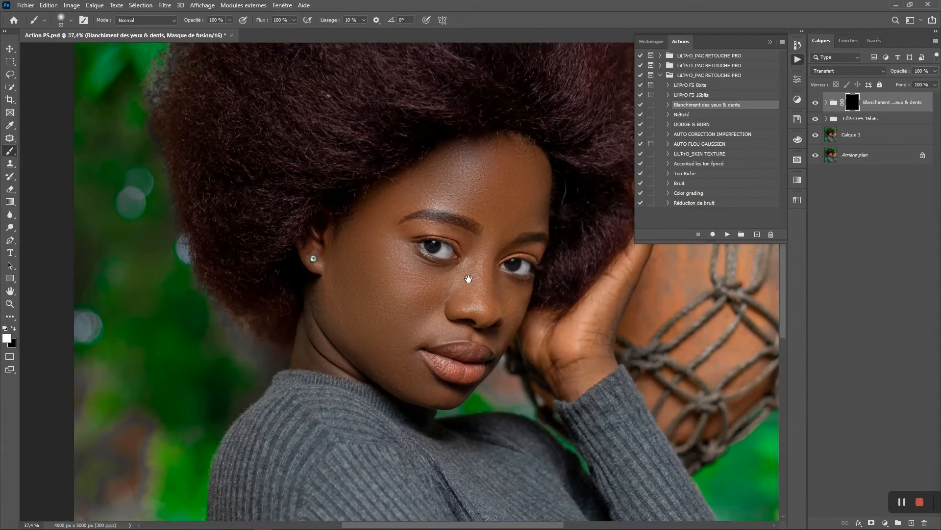
# Compare the eyes with and without the Blanchiment des yeux & dents group and check the whole portrait
pyautogui.scroll(2, 588, 267)
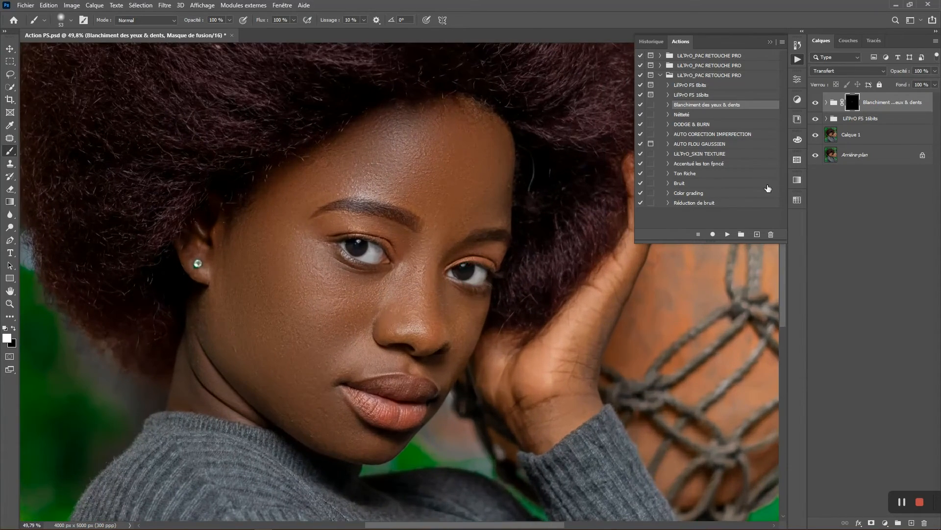
pyautogui.click(815, 103)
pyautogui.click(816, 103)
pyautogui.click(815, 104)
pyautogui.click(815, 104)
pyautogui.scroll(-4, 438, 235)
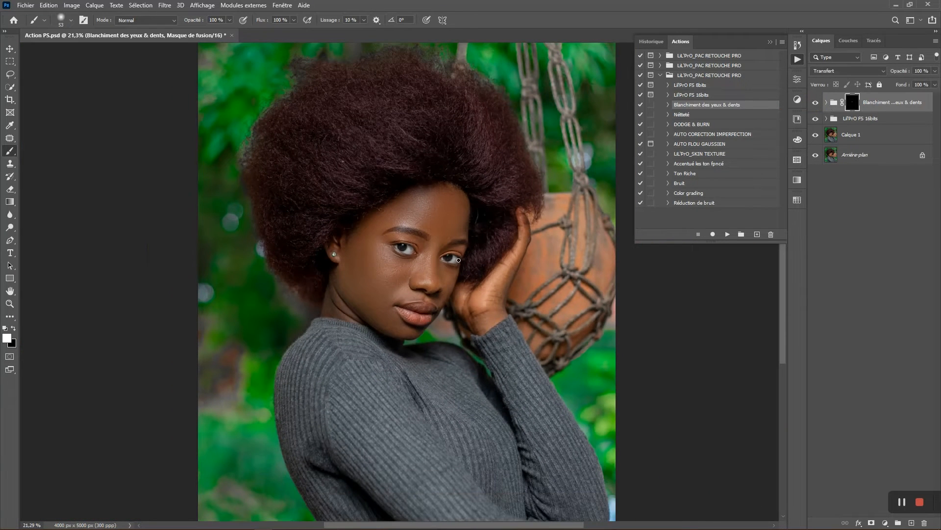
pyautogui.scroll(1, 459, 260)
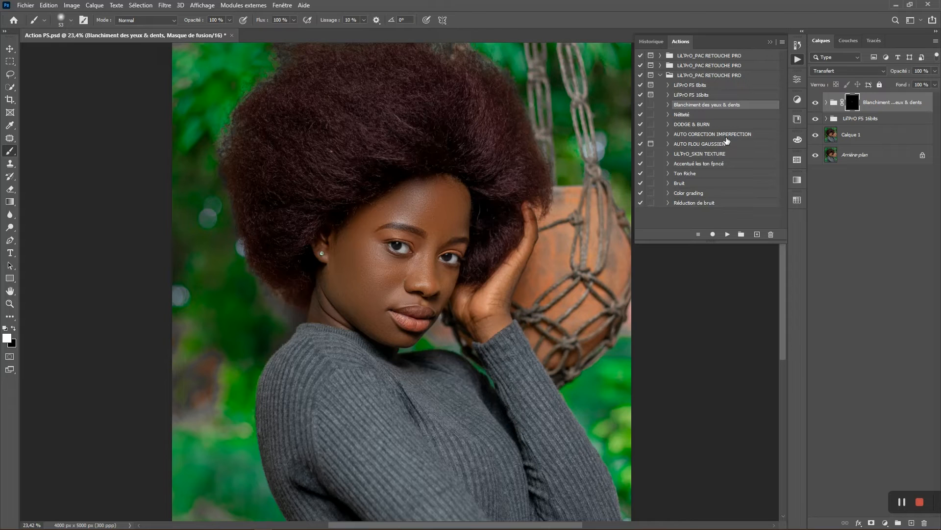
# Run the DODGE & BURN action above the eye-whitening group and expand the resulting D&B group
pyautogui.click(712, 125)
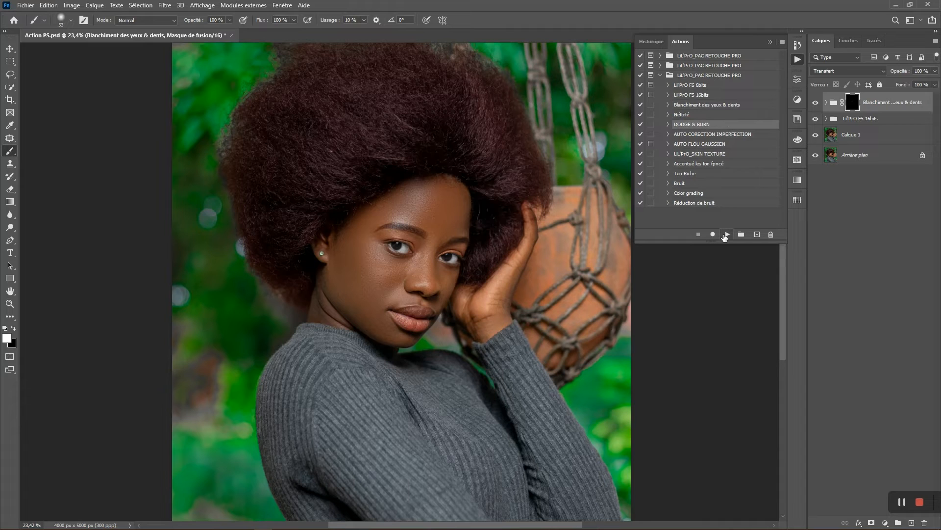
pyautogui.click(720, 206)
pyautogui.click(727, 235)
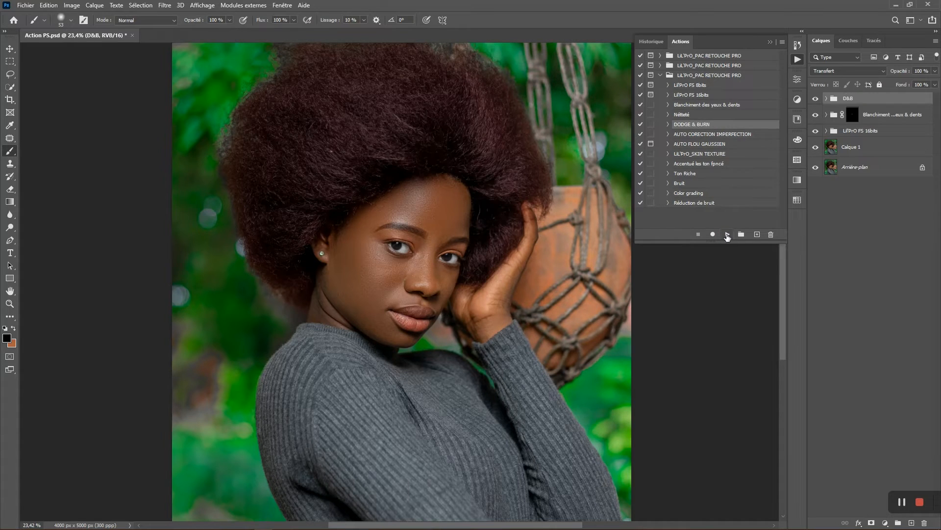
pyautogui.click(827, 99)
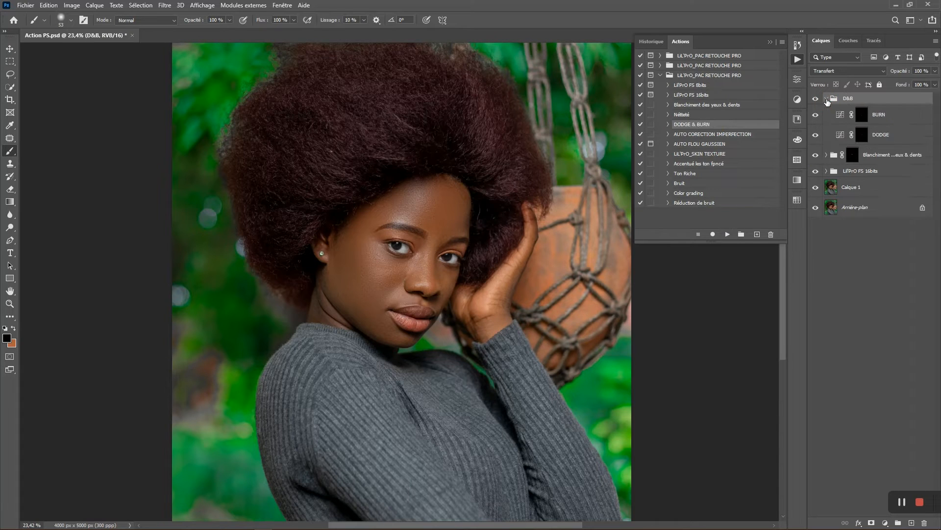
# Paint white highlight strokes across the forehead on the DODGE layer's mask with a soft Brush resized to 47 px
pyautogui.click(862, 135)
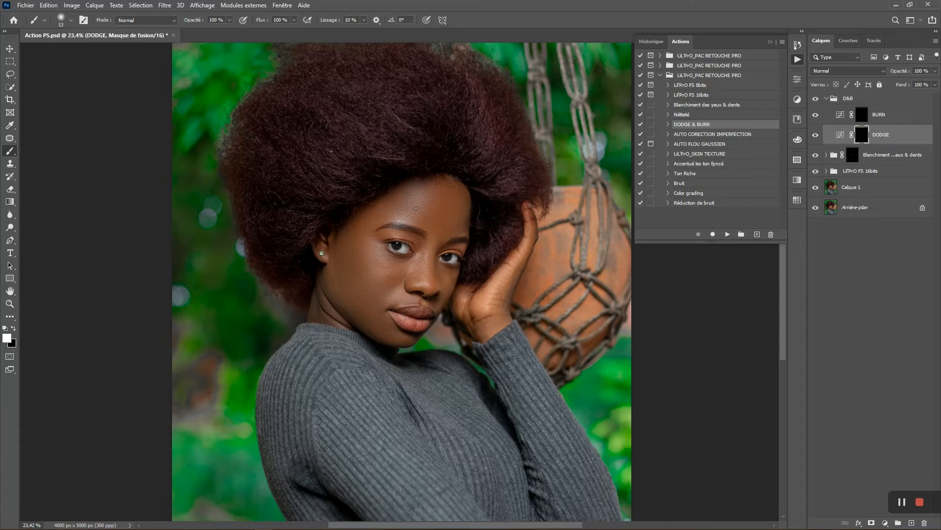
pyautogui.click(858, 117)
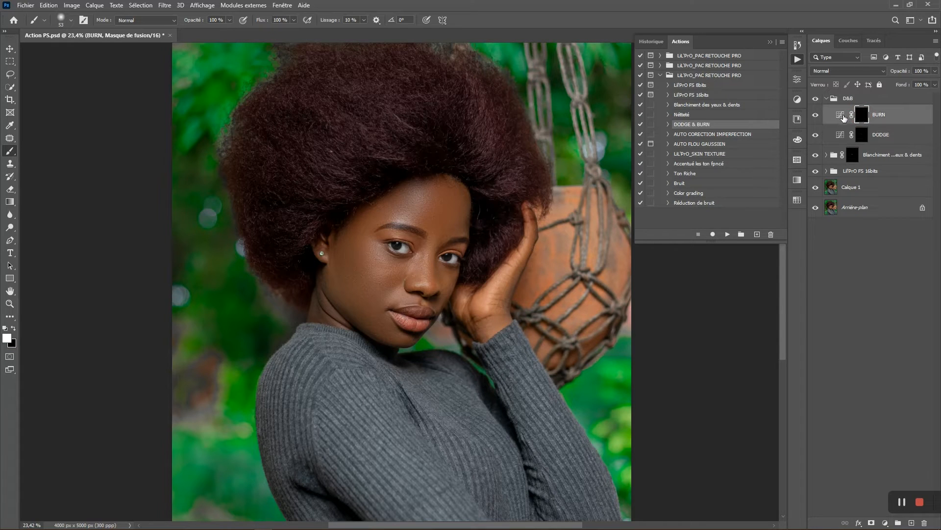
pyautogui.click(864, 139)
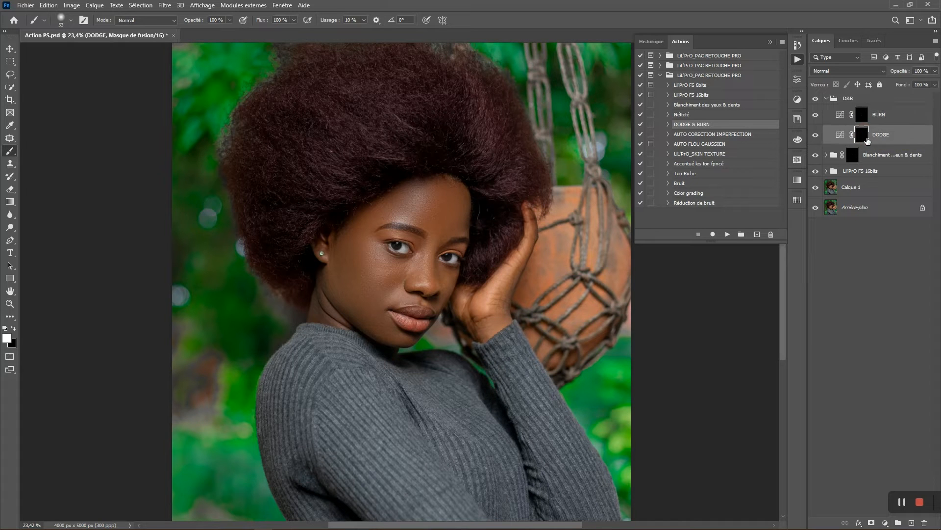
pyautogui.scroll(5, 458, 209)
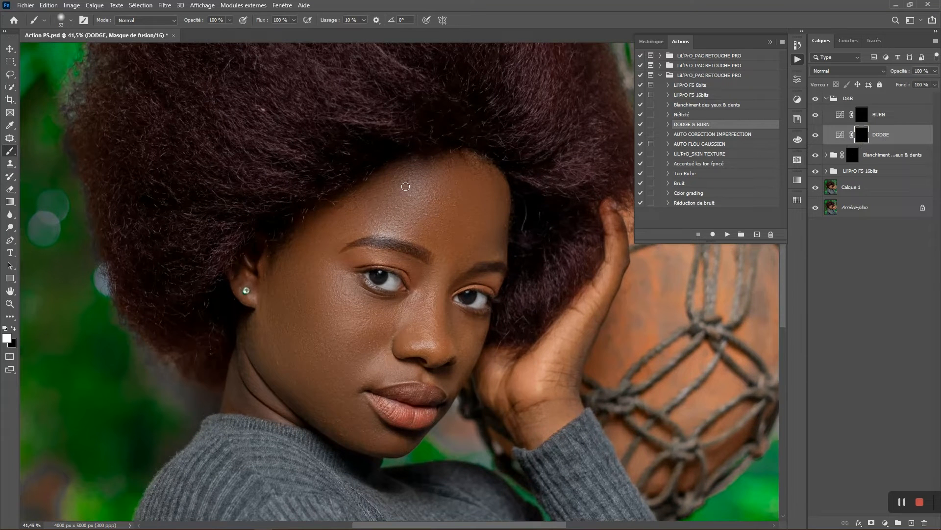
pyautogui.scroll(1, 403, 186)
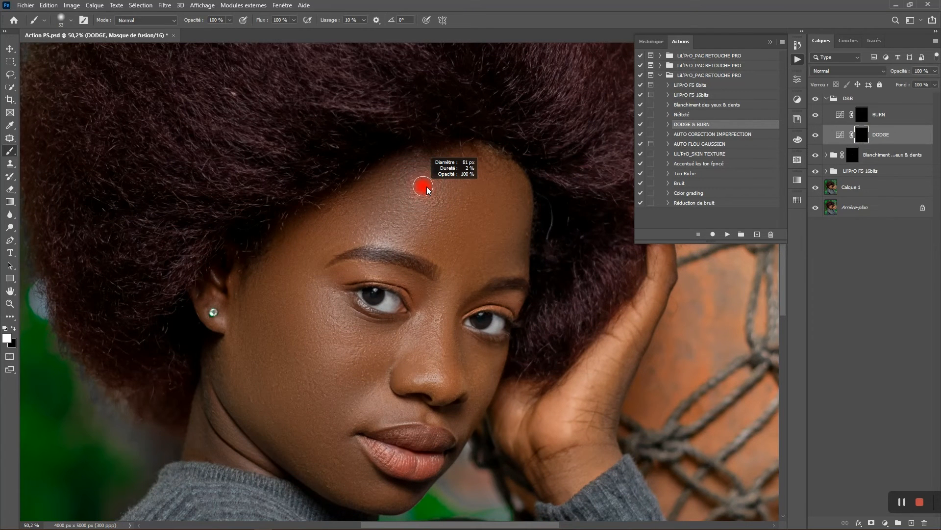
pyautogui.moveTo(429, 190); pyautogui.dragTo(425, 189)
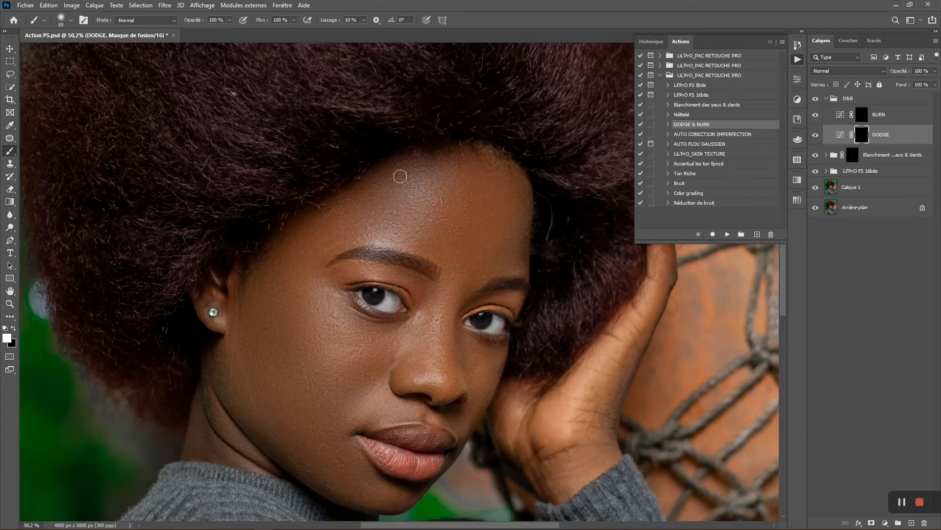
pyautogui.scroll(-3, 417, 188)
pyautogui.scroll(4, 411, 202)
pyautogui.moveTo(421, 186); pyautogui.dragTo(421, 183)
pyautogui.scroll(-4, 427, 188)
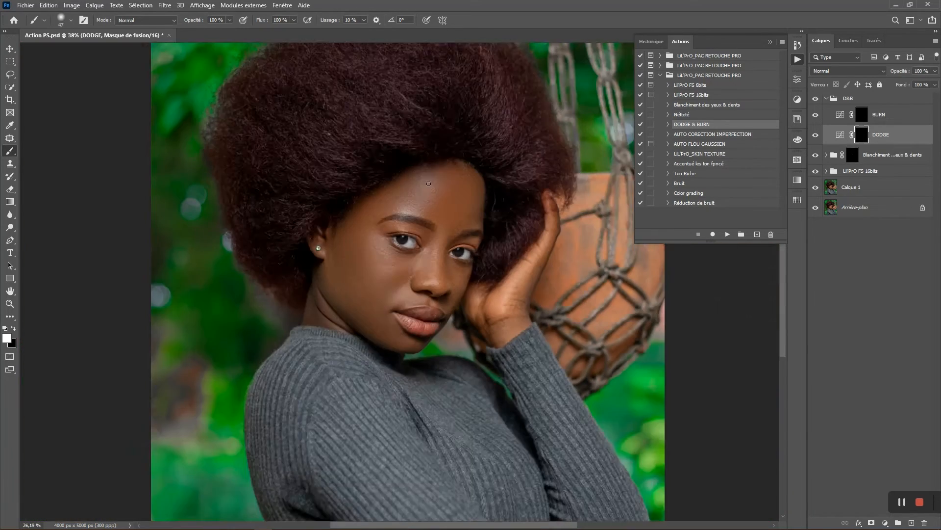
pyautogui.scroll(5, 429, 190)
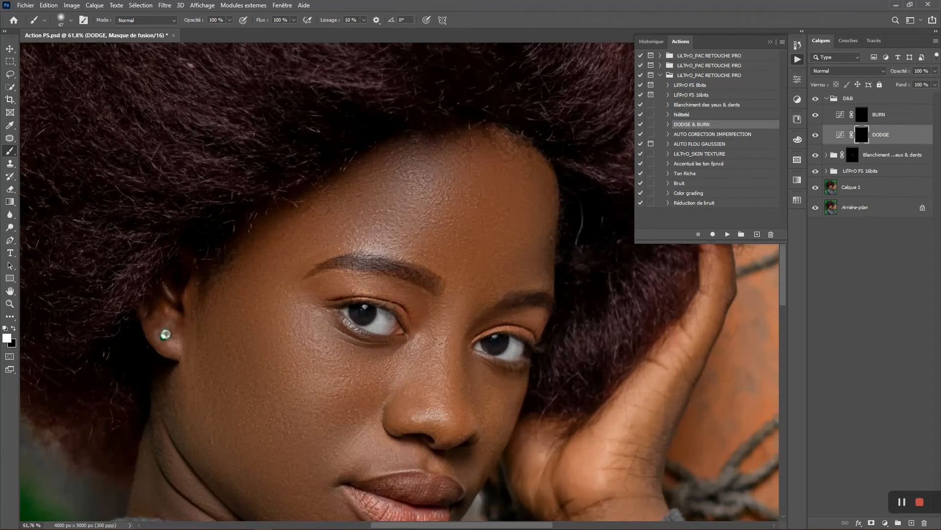
pyautogui.moveTo(427, 174)
pyautogui.mouseDown()
pyautogui.moveTo(391, 169)
pyautogui.moveTo(449, 173)
pyautogui.moveTo(426, 169)
pyautogui.moveTo(374, 185)
pyautogui.moveTo(439, 184)
pyautogui.moveTo(372, 194)
pyautogui.moveTo(432, 196)
pyautogui.moveTo(389, 213)
pyautogui.moveTo(361, 212)
pyautogui.moveTo(436, 212)
pyautogui.moveTo(344, 217)
pyautogui.moveTo(446, 231)
pyautogui.moveTo(343, 225)
pyautogui.moveTo(392, 233)
pyautogui.moveTo(359, 243)
pyautogui.moveTo(431, 225)
pyautogui.mouseUp()
# Paint highlights on the nose in white on the DODGE mask
pyautogui.scroll(-3, 431, 226)
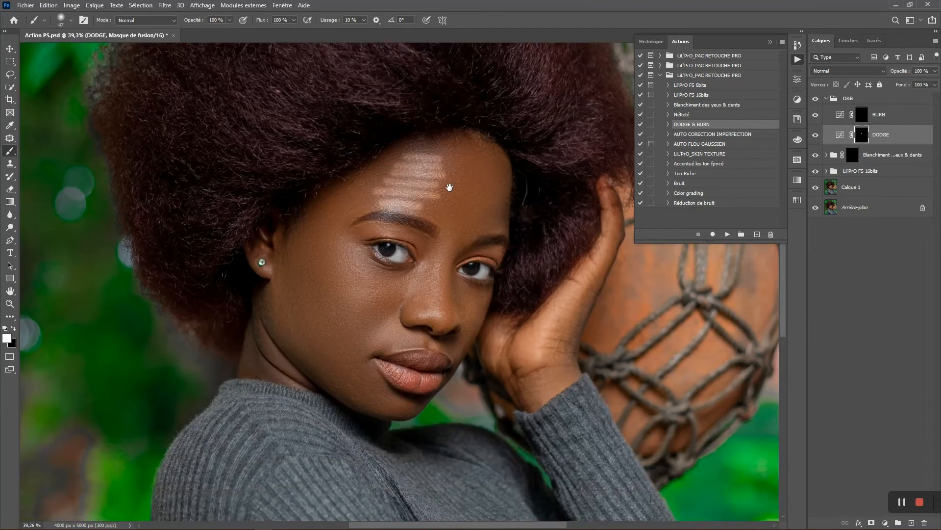
pyautogui.scroll(2, 432, 244)
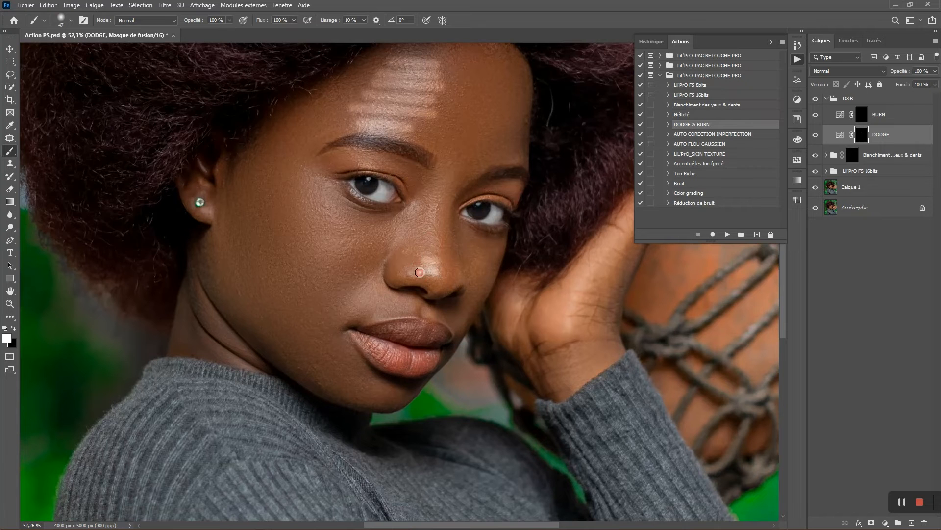
pyautogui.scroll(-2, 422, 207)
pyautogui.moveTo(432, 207); pyautogui.dragTo(431, 230)
pyautogui.scroll(-3, 414, 186)
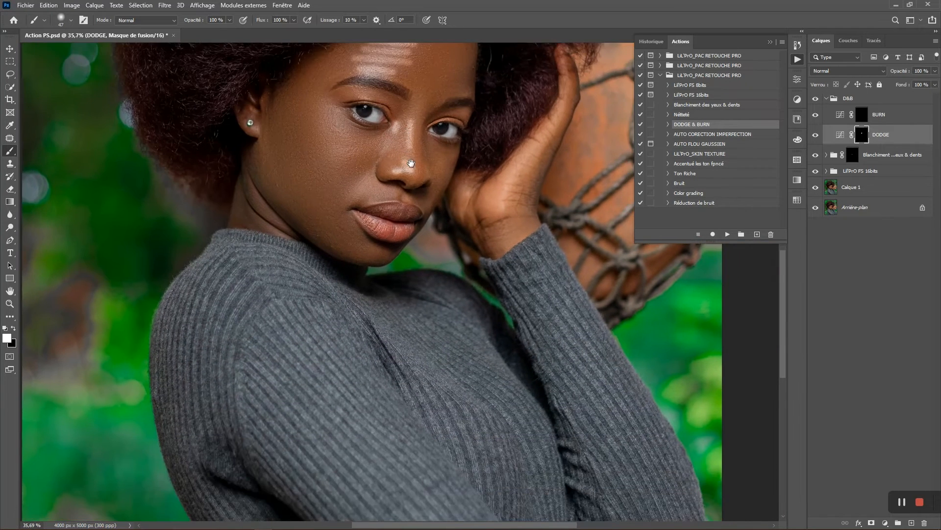
# Paint highlights along the raised hand and around the chin in white on the DODGE mask
pyautogui.moveTo(565, 91)
pyautogui.mouseDown()
pyautogui.moveTo(543, 145)
pyautogui.moveTo(508, 183)
pyautogui.moveTo(505, 205)
pyautogui.mouseUp()
pyautogui.scroll(-3, 503, 208)
pyautogui.moveTo(380, 206)
pyautogui.mouseDown()
pyautogui.moveTo(387, 201)
pyautogui.moveTo(408, 270)
pyautogui.mouseUp()
pyautogui.scroll(1, 429, 263)
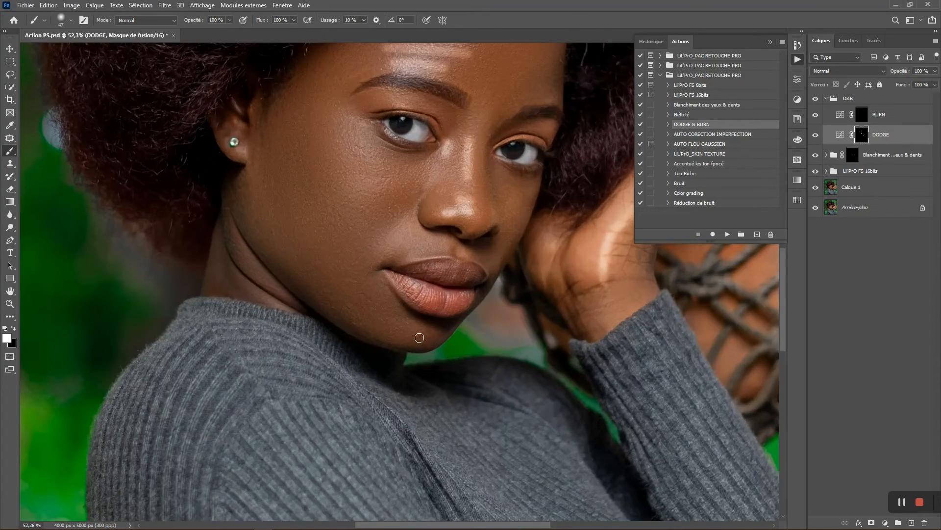
pyautogui.scroll(-2, 425, 242)
pyautogui.moveTo(403, 272); pyautogui.dragTo(395, 303)
pyautogui.scroll(1, 386, 233)
pyautogui.moveTo(387, 233); pyautogui.dragTo(387, 245)
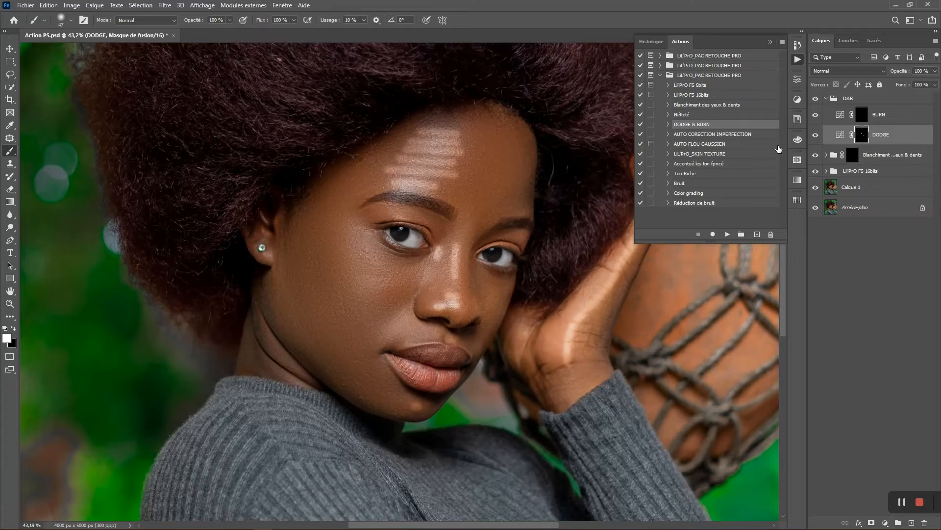
# Paint shadow strokes along the forehead's hairline in white on the BURN layer's mask
pyautogui.click(863, 118)
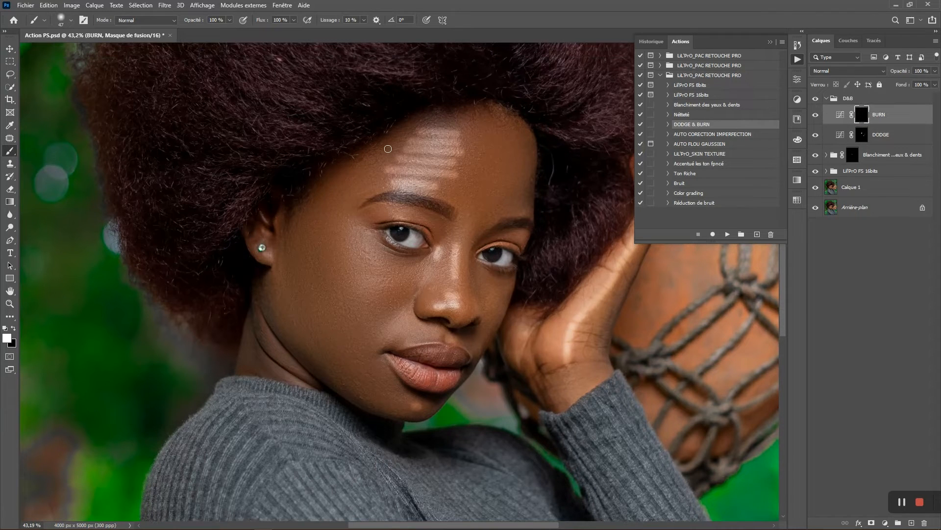
pyautogui.moveTo(461, 119); pyautogui.dragTo(433, 126)
pyautogui.moveTo(424, 129); pyautogui.dragTo(365, 156)
pyautogui.moveTo(354, 158); pyautogui.dragTo(323, 183)
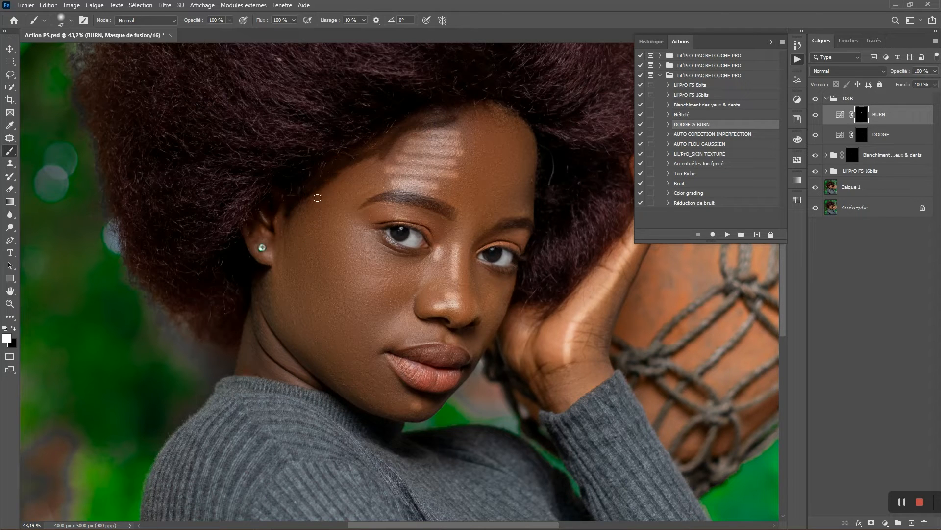
# Paint shadows along the jawline and the side of the face next to the hand on the BURN mask
pyautogui.moveTo(343, 261); pyautogui.dragTo(354, 119)
pyautogui.moveTo(318, 239); pyautogui.dragTo(375, 273)
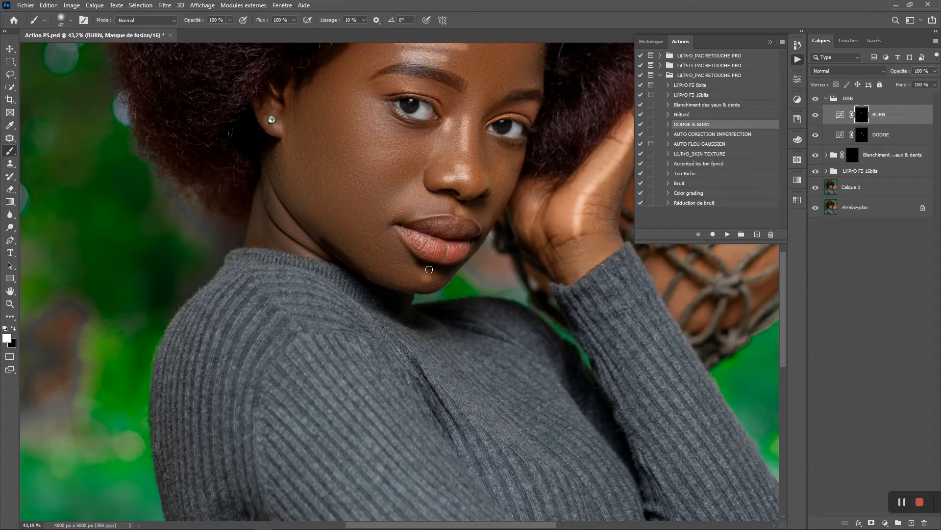
pyautogui.moveTo(500, 197); pyautogui.dragTo(441, 300)
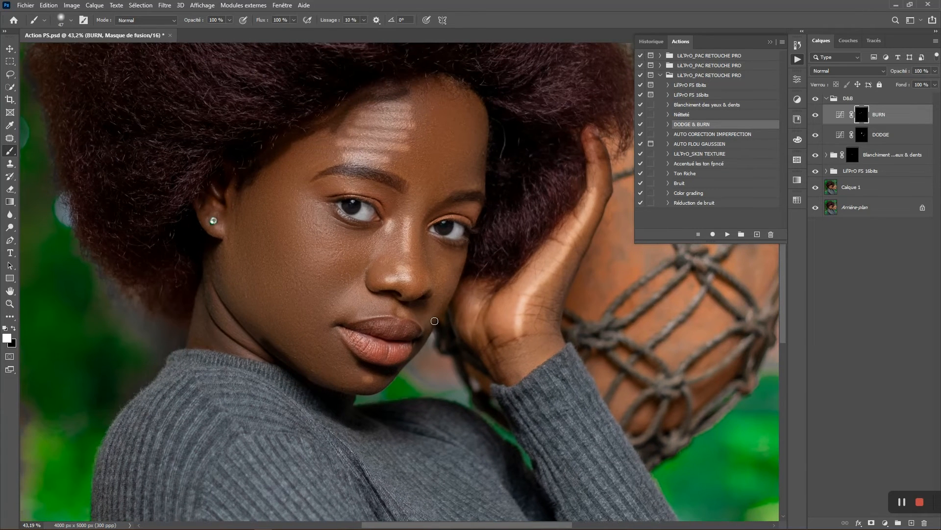
pyautogui.scroll(-2, 460, 253)
pyautogui.scroll(2, 489, 283)
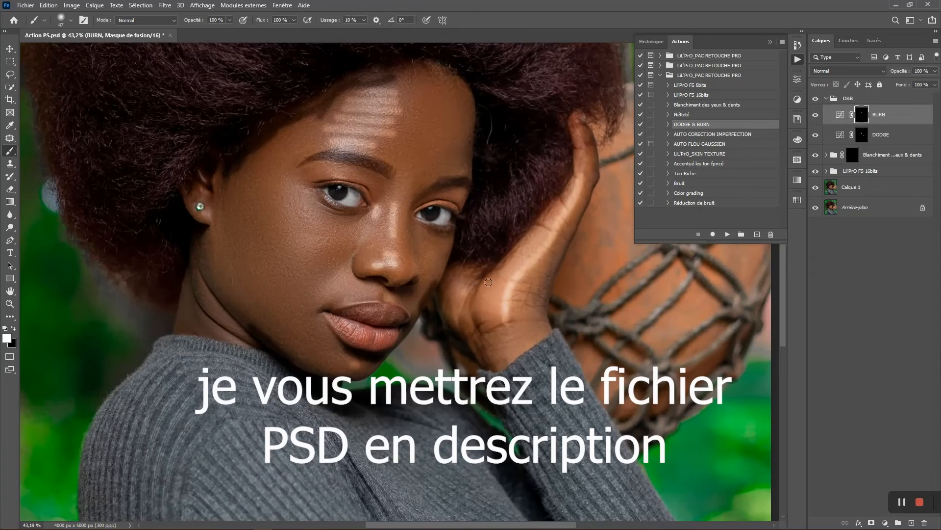
pyautogui.moveTo(458, 235); pyautogui.dragTo(454, 267)
pyautogui.scroll(2, 437, 236)
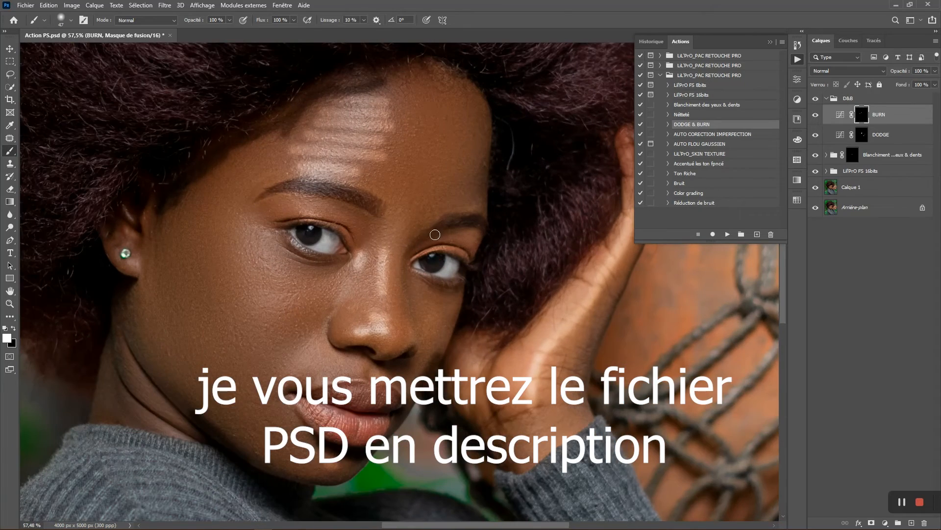
pyautogui.scroll(-2, 431, 236)
pyautogui.scroll(2, 415, 239)
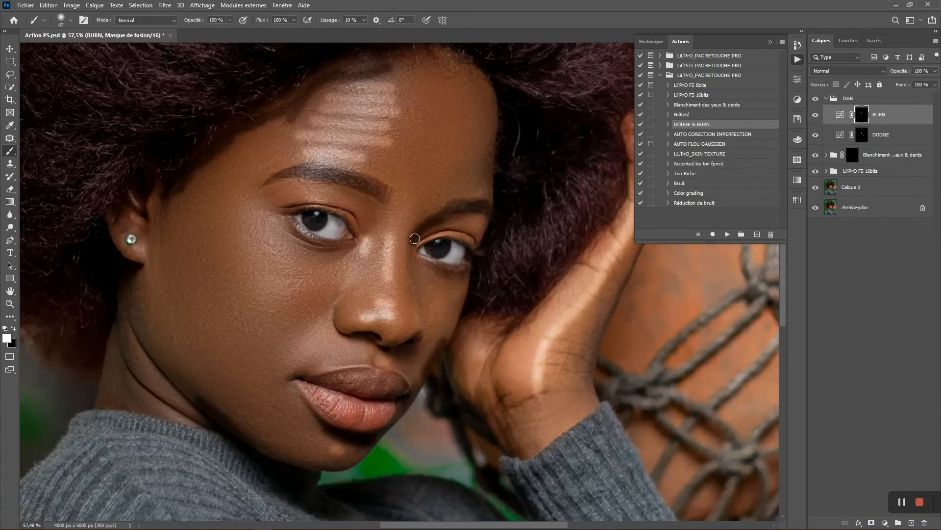
# Feather the DODGE layer's mask by 70 px to blend the painted highlights
pyautogui.scroll(-3, 421, 230)
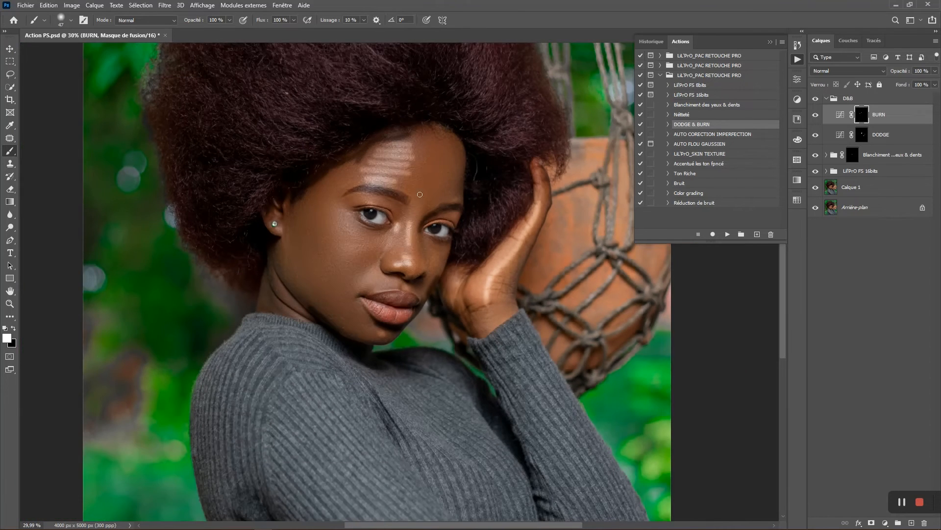
pyautogui.scroll(1, 429, 173)
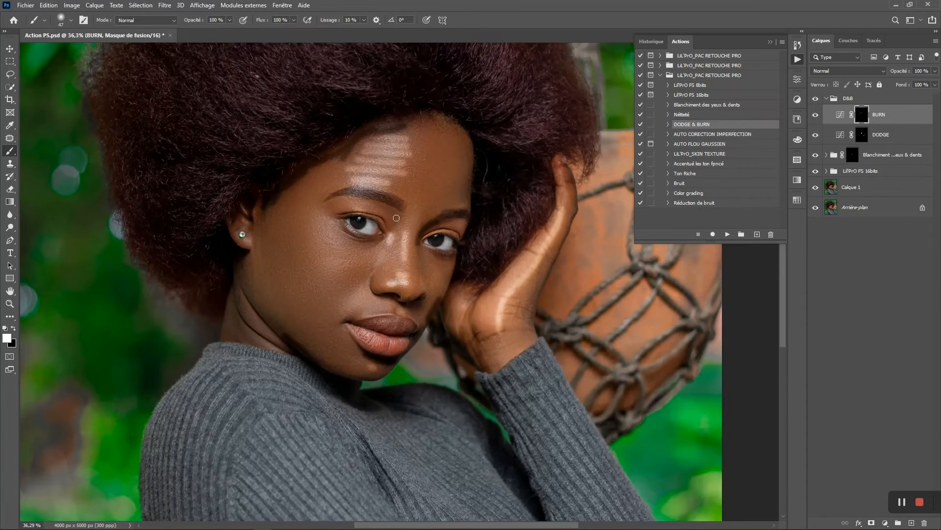
pyautogui.scroll(1, 396, 217)
pyautogui.click(863, 137)
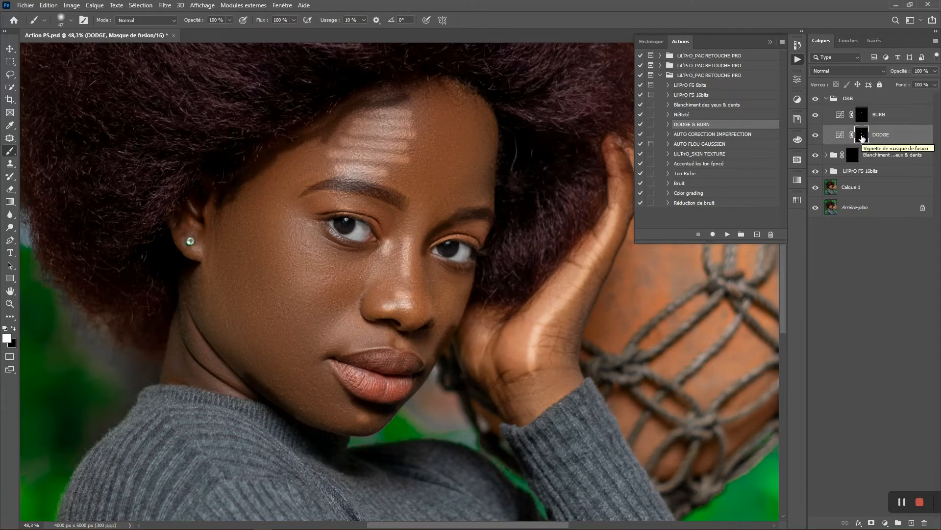
pyautogui.doubleClick(862, 136)
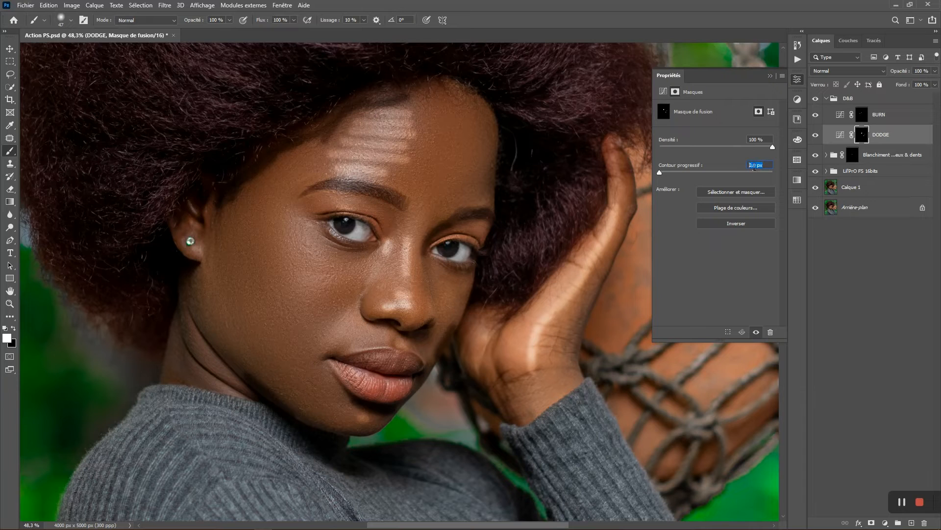
pyautogui.write('7')
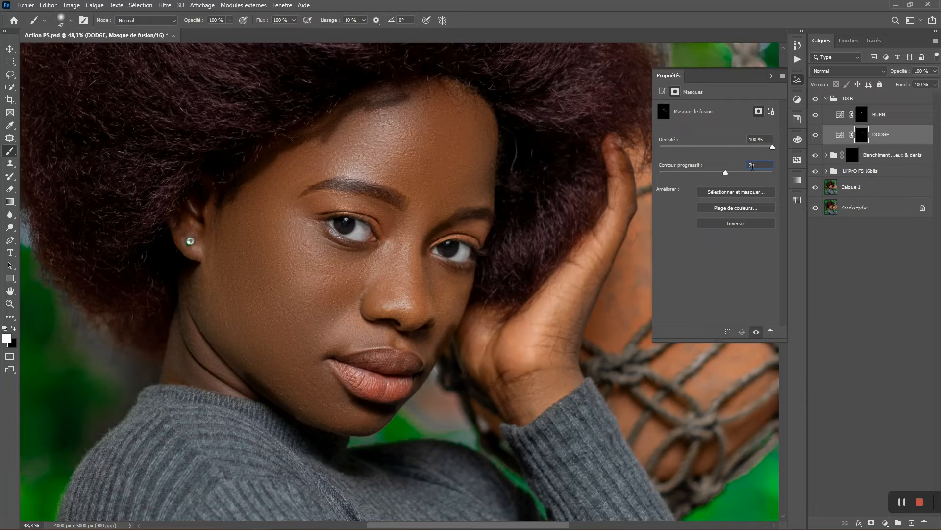
pyautogui.write('0')
# Set the BURN layer's mask feather to 70 px to soften the painted shadows
pyautogui.click(862, 115)
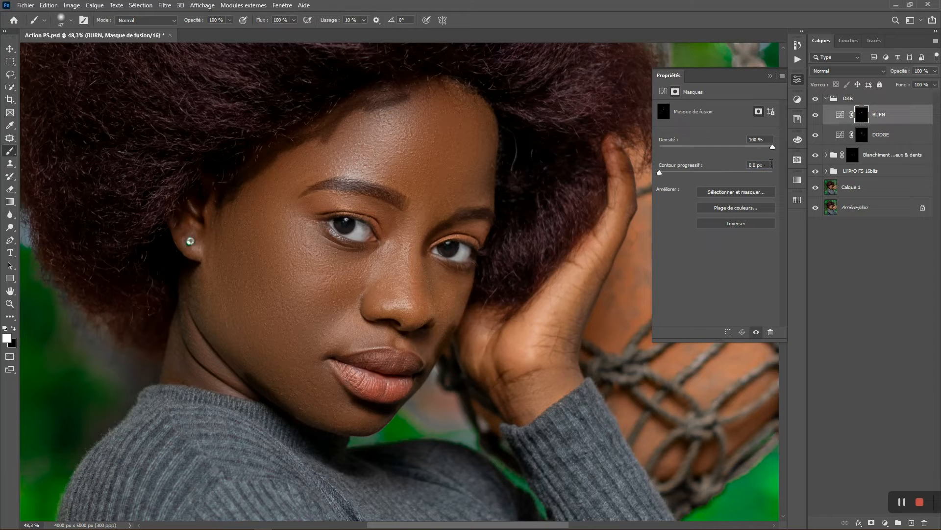
pyautogui.write('70')
pyautogui.press('Return')
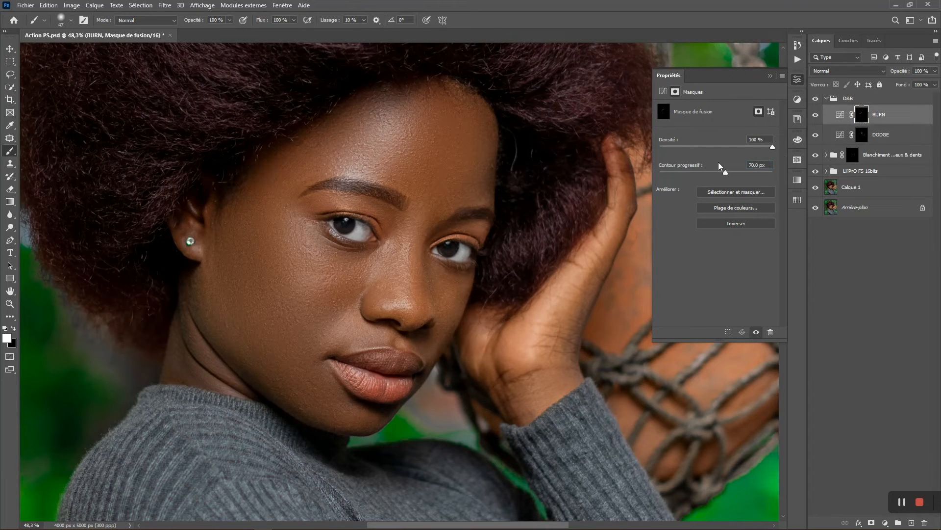
# Collapse the D&B group, compare the portrait with and without it, and view the whole image
pyautogui.scroll(-4, 296, 164)
pyautogui.scroll(4, 389, 177)
pyautogui.scroll(-4, 354, 187)
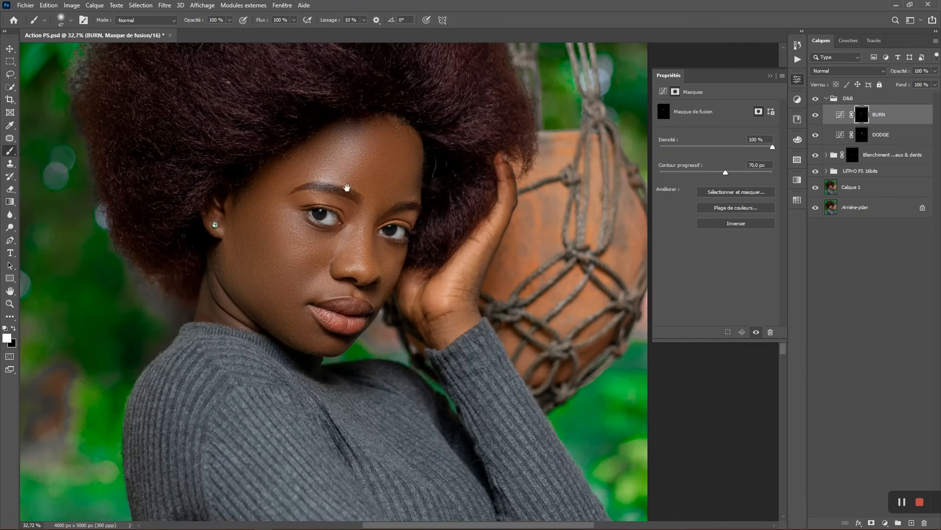
pyautogui.moveTo(363, 183); pyautogui.dragTo(402, 180)
pyautogui.click(825, 99)
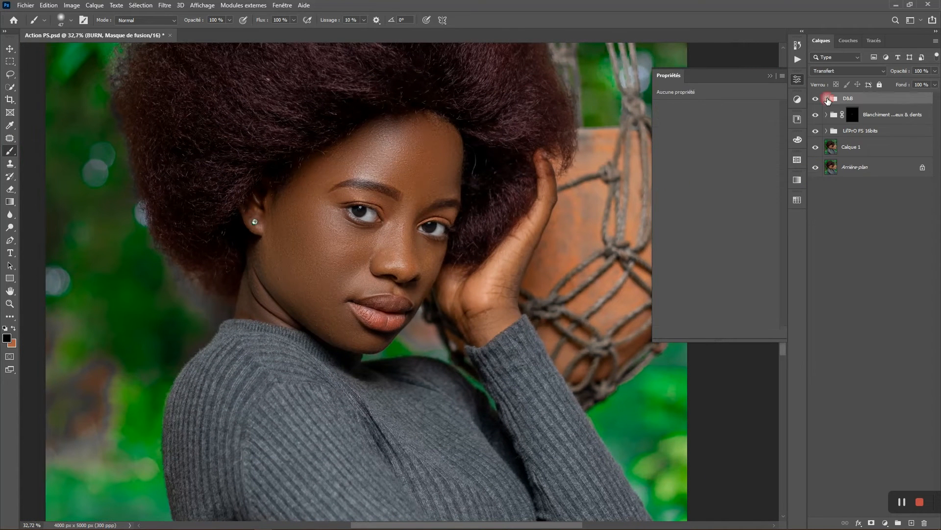
pyautogui.click(816, 100)
pyautogui.click(816, 100)
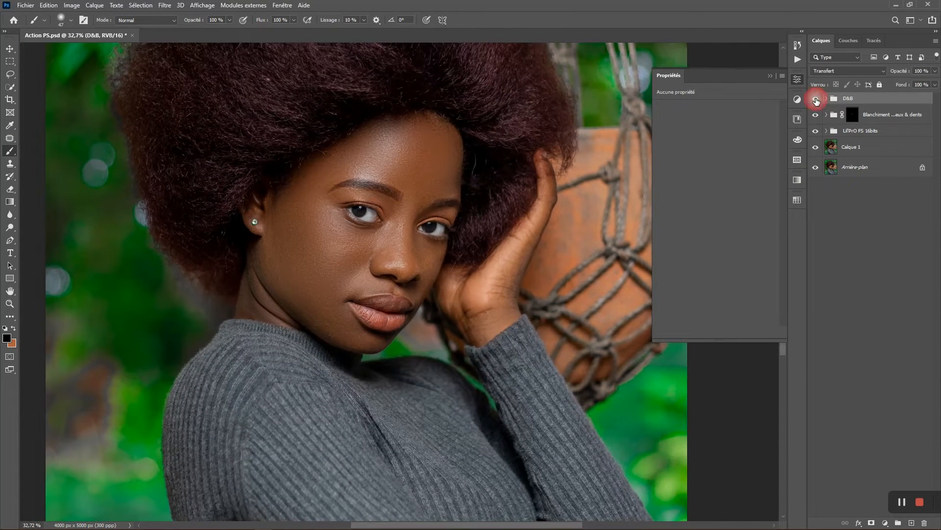
pyautogui.click(816, 100)
pyautogui.click(816, 101)
pyautogui.scroll(10, 397, 205)
pyautogui.hotkey('ctrl', '0')
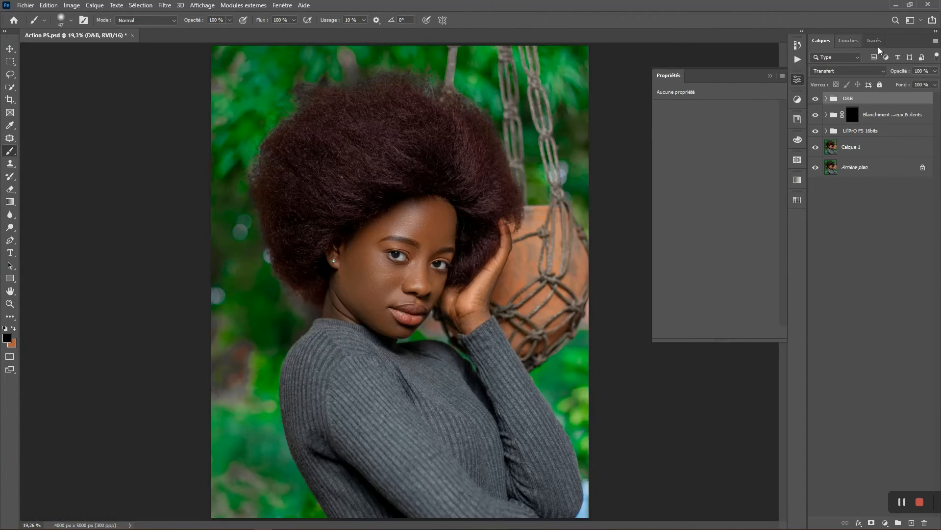
# Run the Netteté action from the LiL'PrO_PAC RETOUCHE PRO set to sharpen the portrait
pyautogui.click(798, 60)
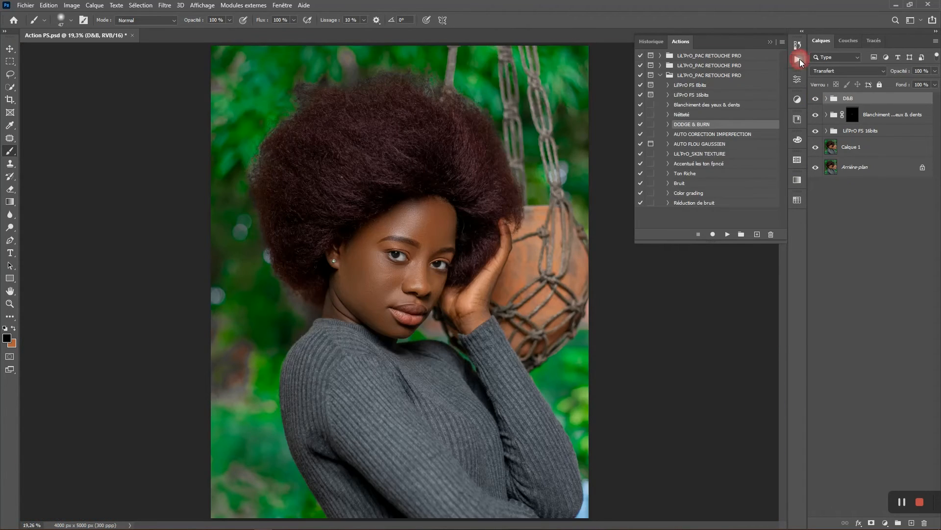
pyautogui.click(702, 116)
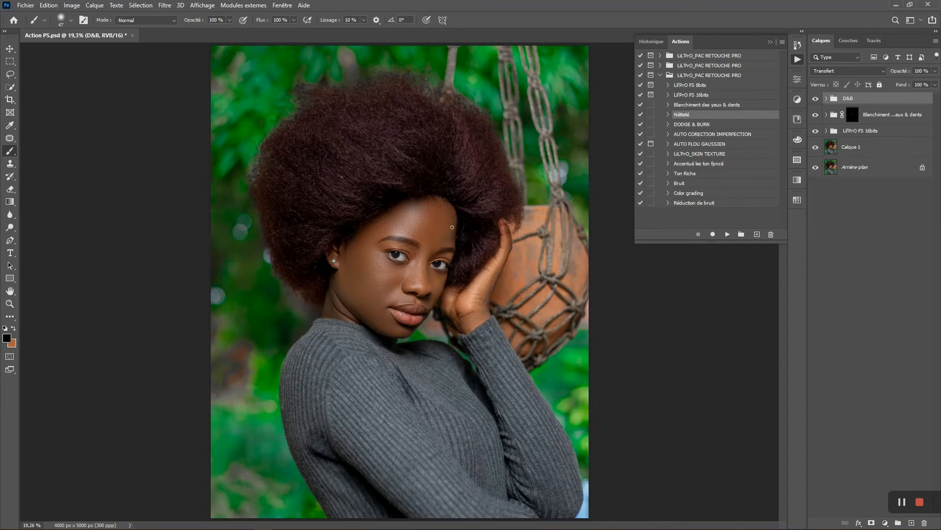
pyautogui.scroll(4, 411, 227)
pyautogui.scroll(-4, 441, 193)
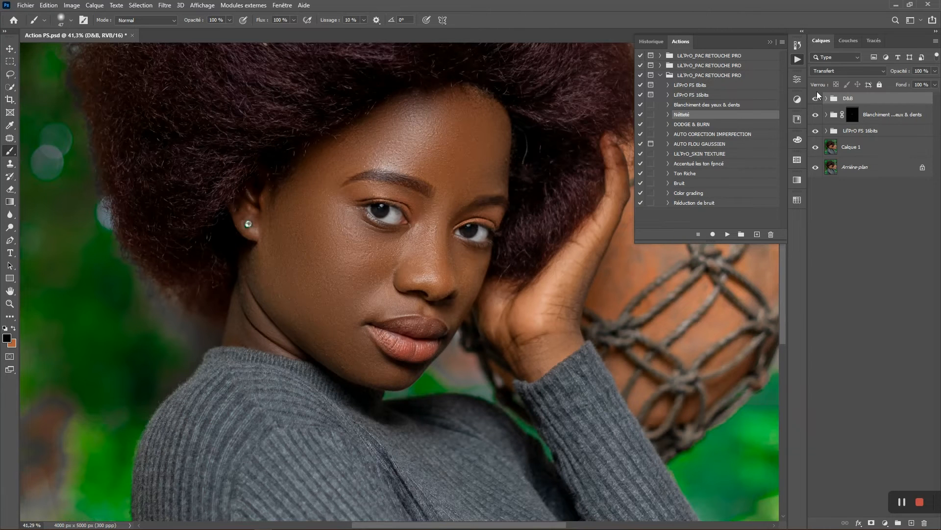
pyautogui.click(728, 234)
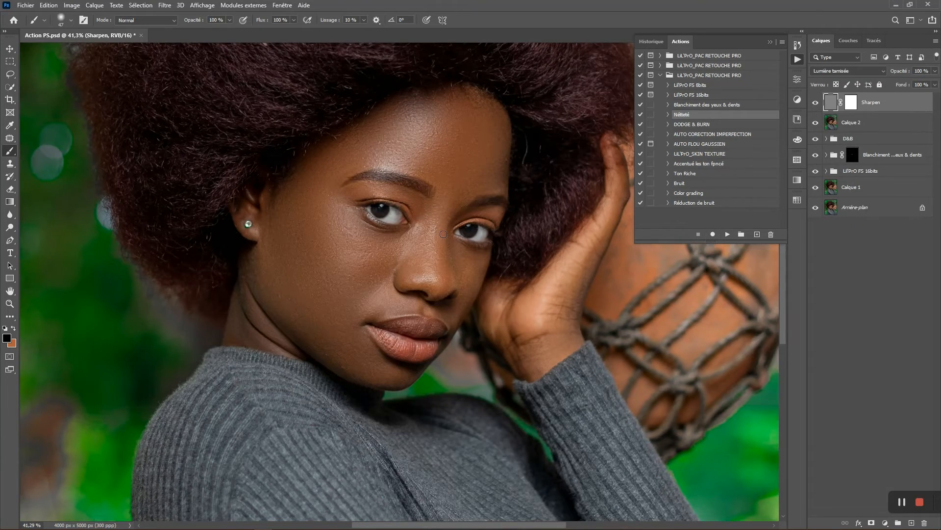
# Compare the portrait with and without the Sharpen layer, checking the face close up and the whole image
pyautogui.scroll(6, 423, 199)
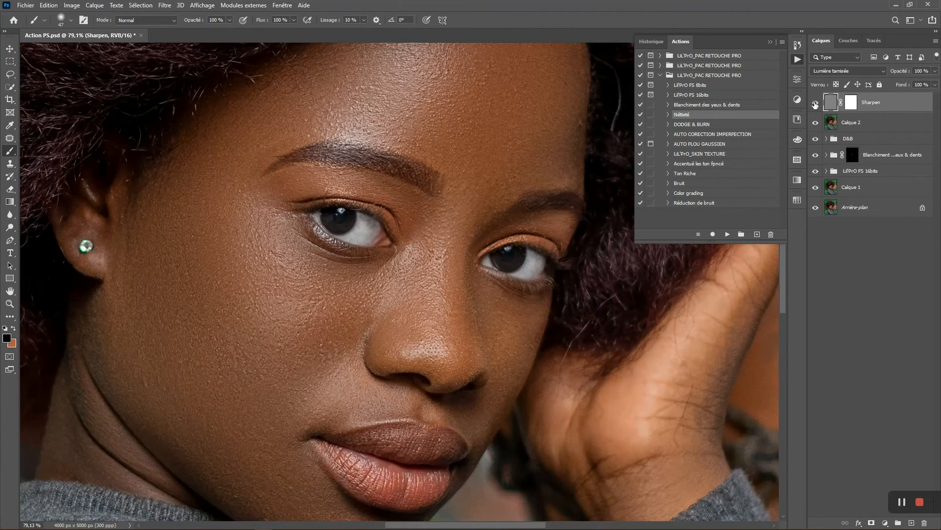
pyautogui.click(815, 103)
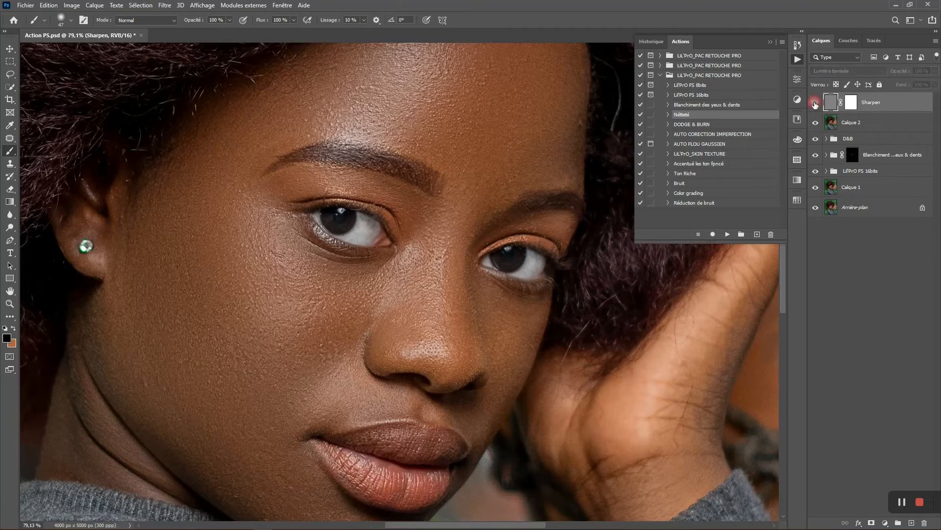
pyautogui.click(815, 103)
pyautogui.click(815, 103)
pyautogui.click(815, 104)
pyautogui.scroll(-5, 419, 198)
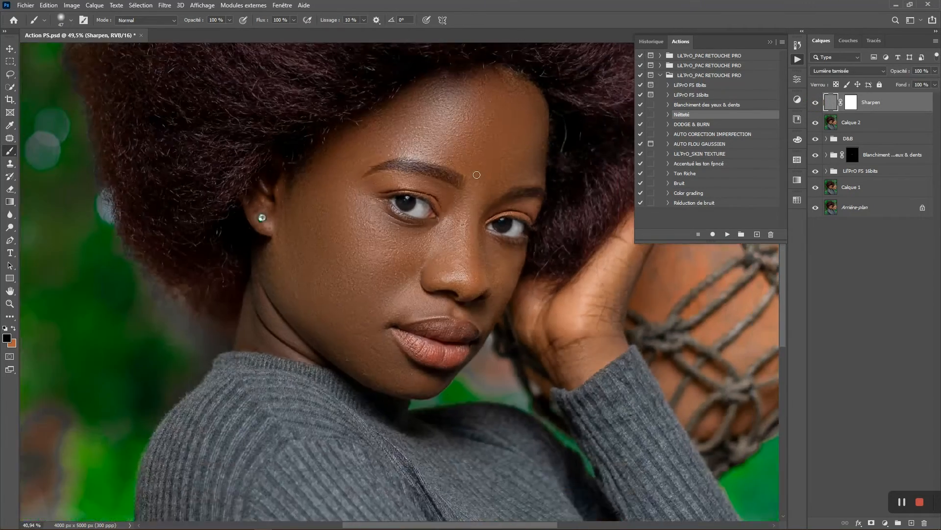
pyautogui.scroll(6, 418, 198)
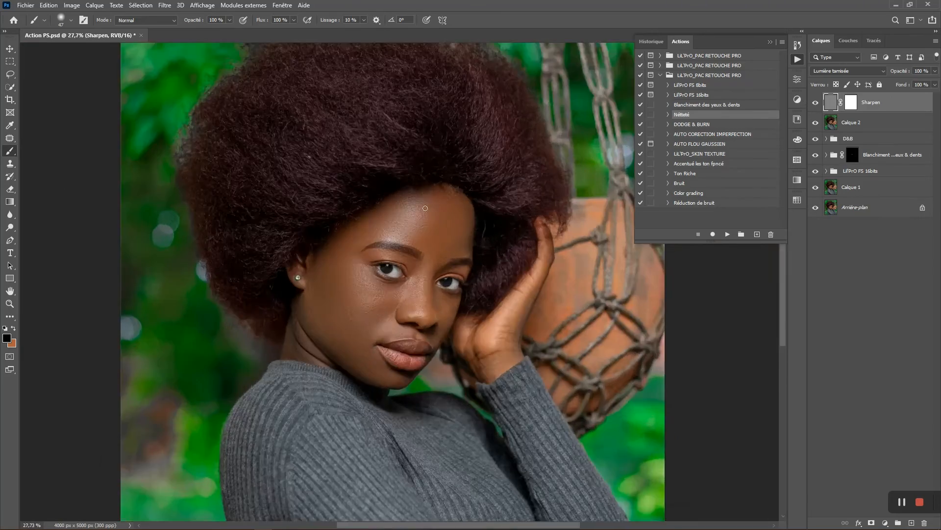
pyautogui.scroll(-4, 454, 209)
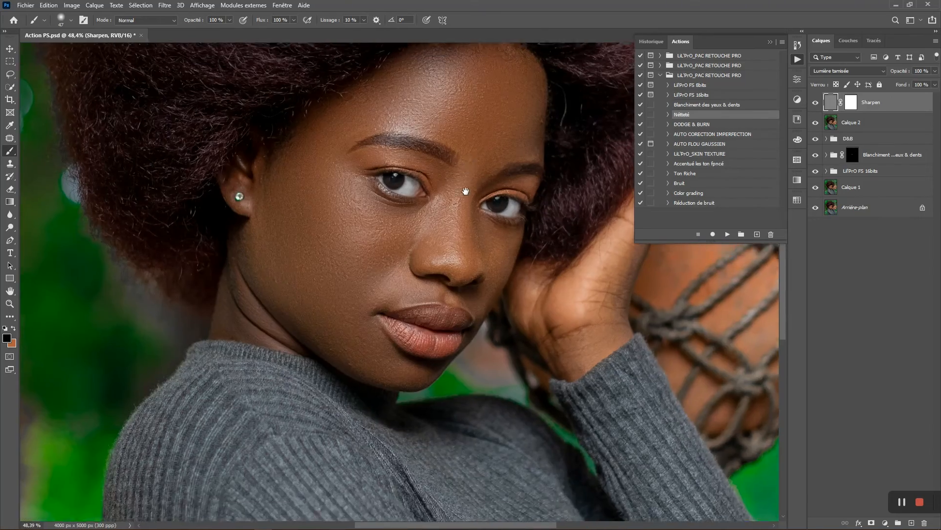
pyautogui.click(465, 192)
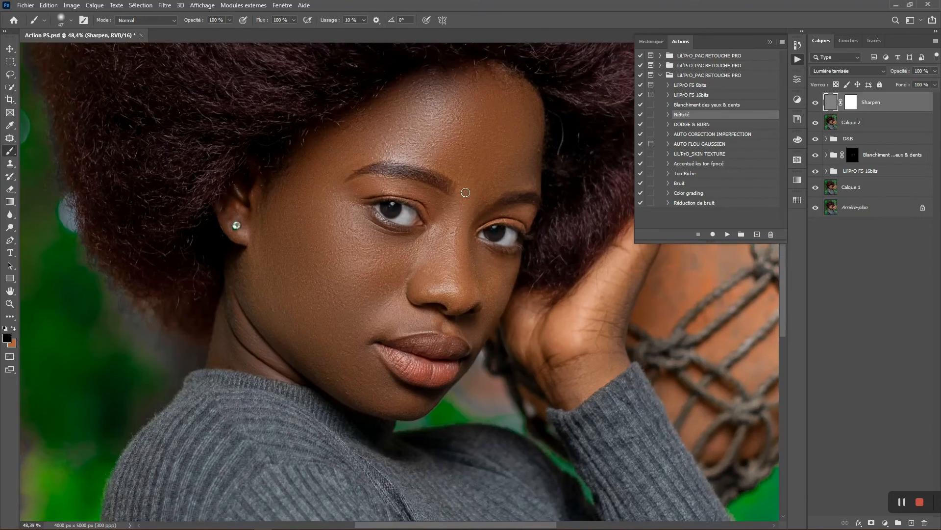
pyautogui.hotkey('ctrl', '0')
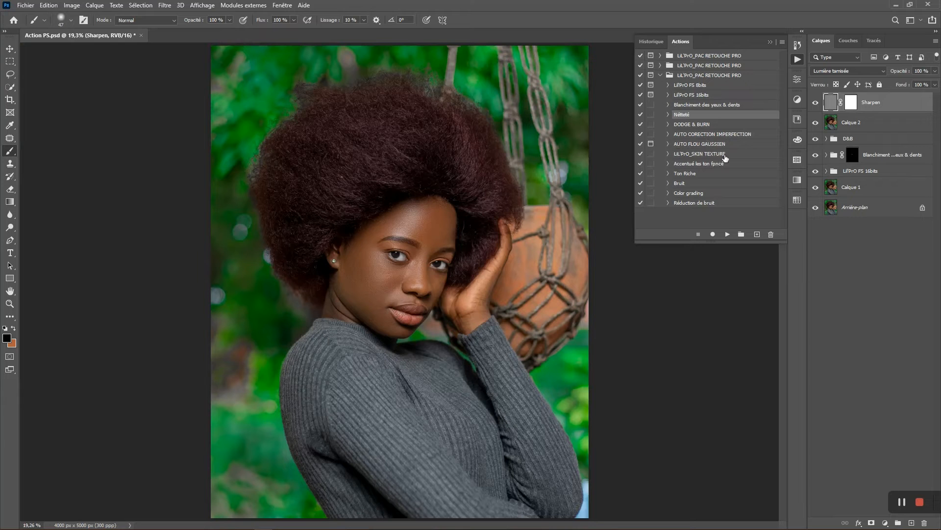
# Inspect the facial skin up close and run the LiL'PrO_SKIN TEXTURE action on the portrait
pyautogui.click(710, 154)
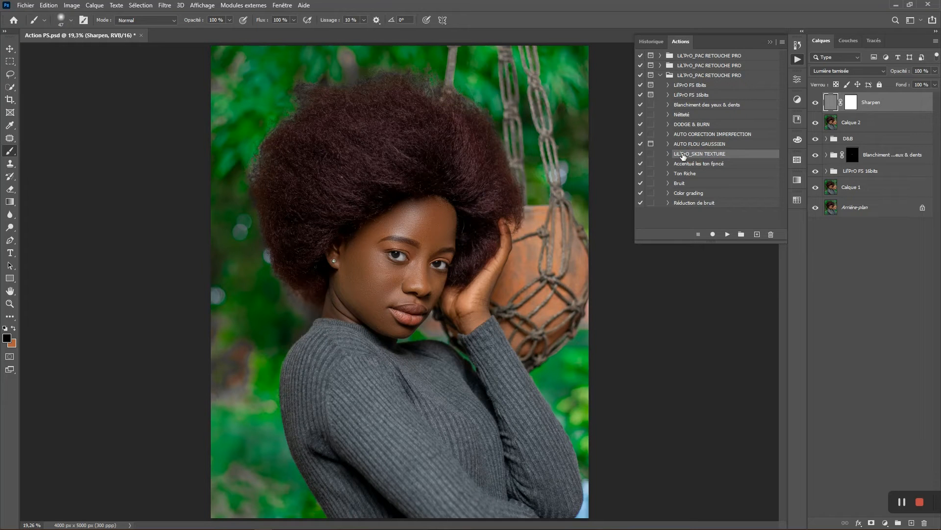
pyautogui.scroll(6, 441, 238)
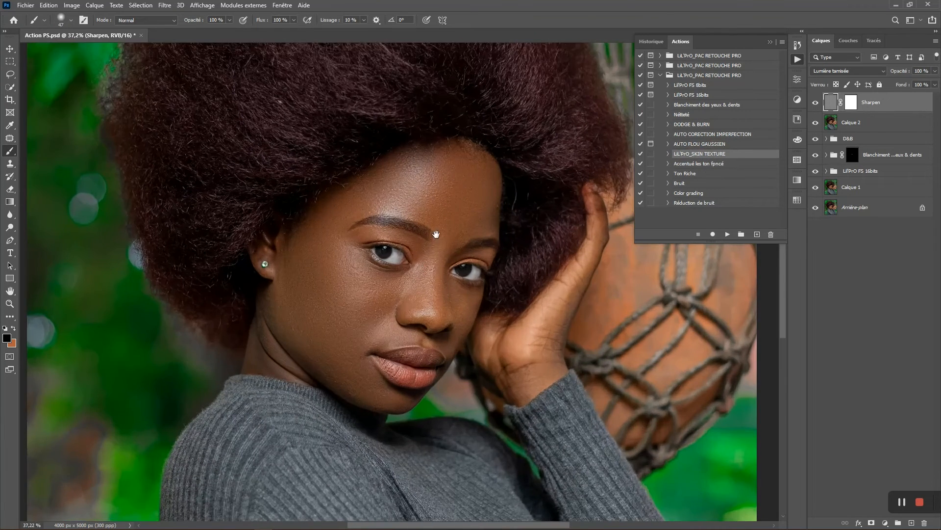
pyautogui.moveTo(437, 236); pyautogui.dragTo(422, 201)
pyautogui.scroll(7, 437, 208)
pyautogui.scroll(-2, 440, 229)
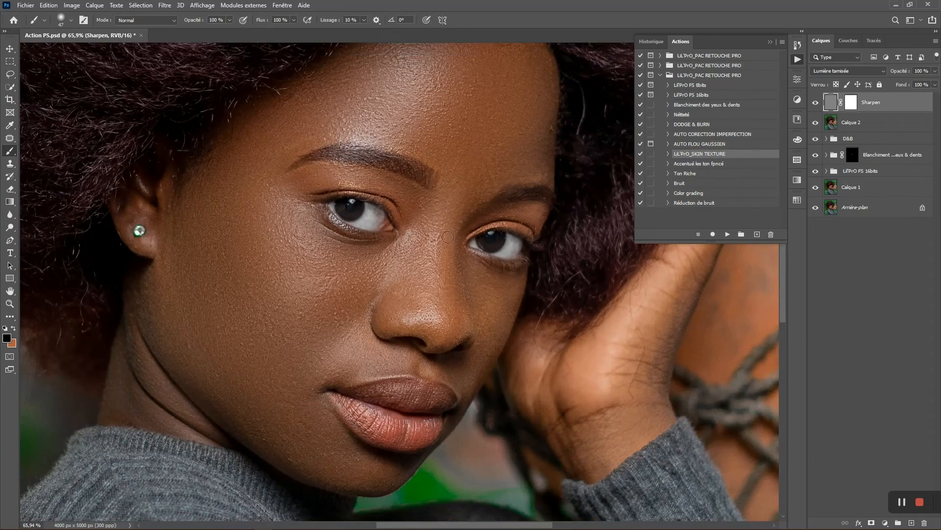
pyautogui.scroll(3, 443, 193)
pyautogui.scroll(3, 441, 252)
pyautogui.scroll(-7, 482, 261)
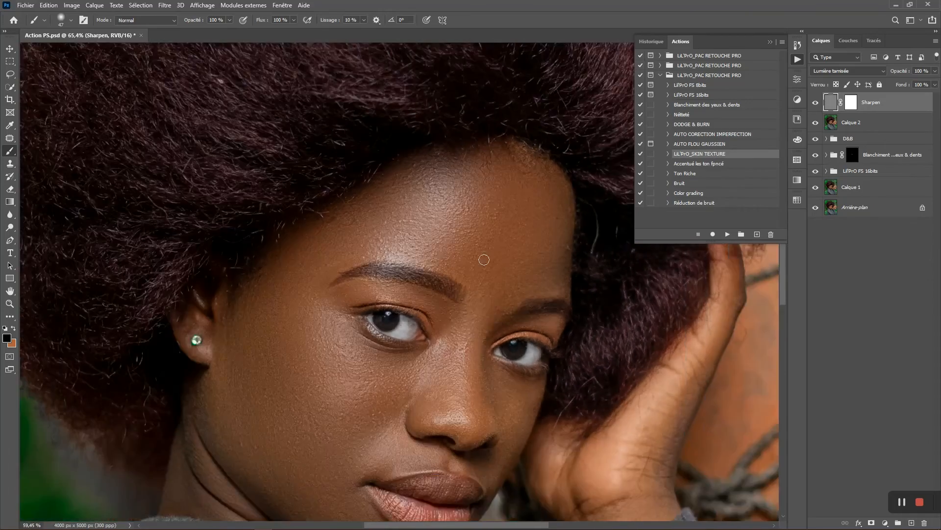
pyautogui.moveTo(496, 305); pyautogui.dragTo(504, 215)
pyautogui.scroll(2, 504, 216)
pyautogui.moveTo(552, 163); pyautogui.dragTo(544, 187)
pyautogui.scroll(-2, 523, 178)
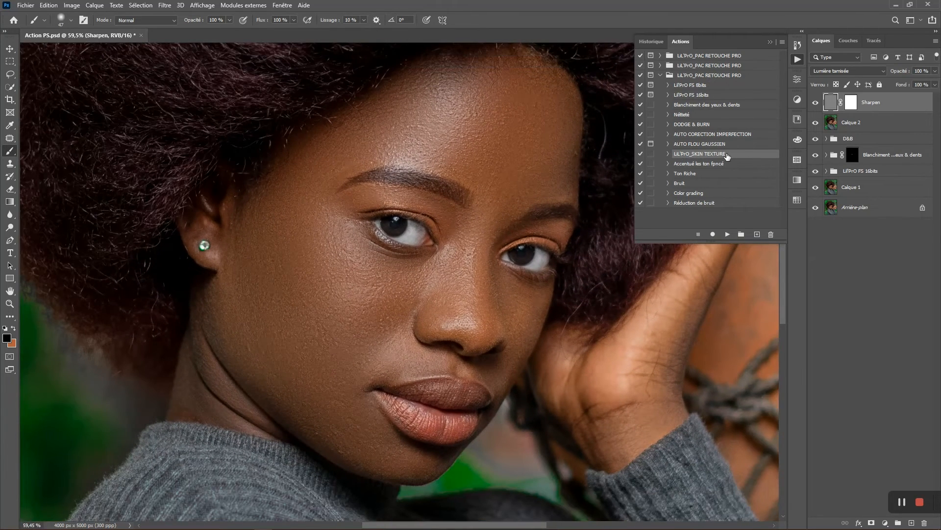
pyautogui.click(727, 234)
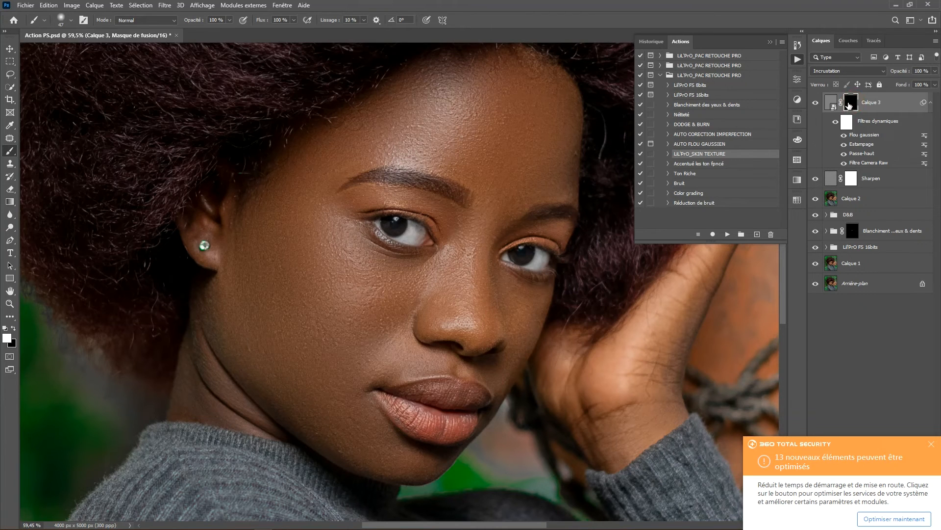
# Keep white (ffffff) as the foreground colour and prepare a very soft 232 px brush for Calque 3's mask
pyautogui.click(7, 338)
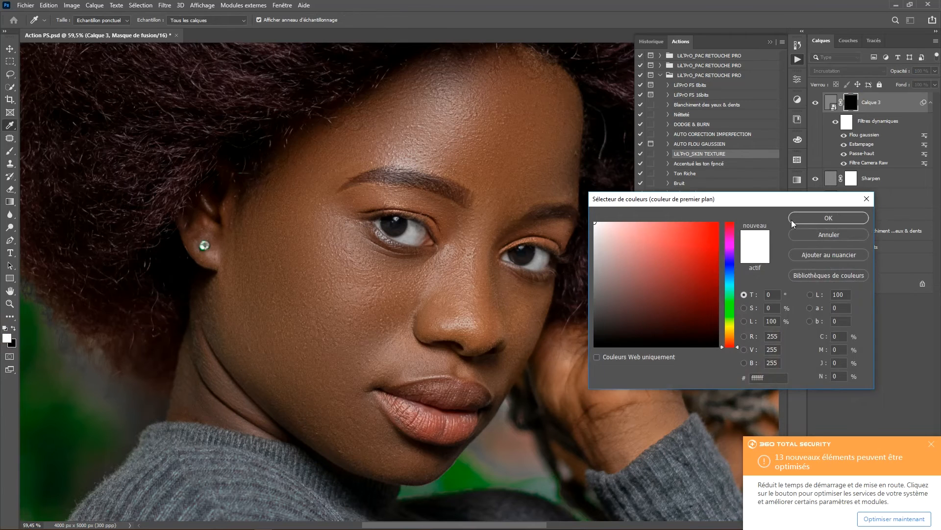
pyautogui.click(793, 220)
pyautogui.moveTo(480, 132)
pyautogui.mouseDown()
pyautogui.moveTo(424, 165)
pyautogui.moveTo(465, 139)
pyautogui.mouseUp()
pyautogui.rightClick(464, 139)
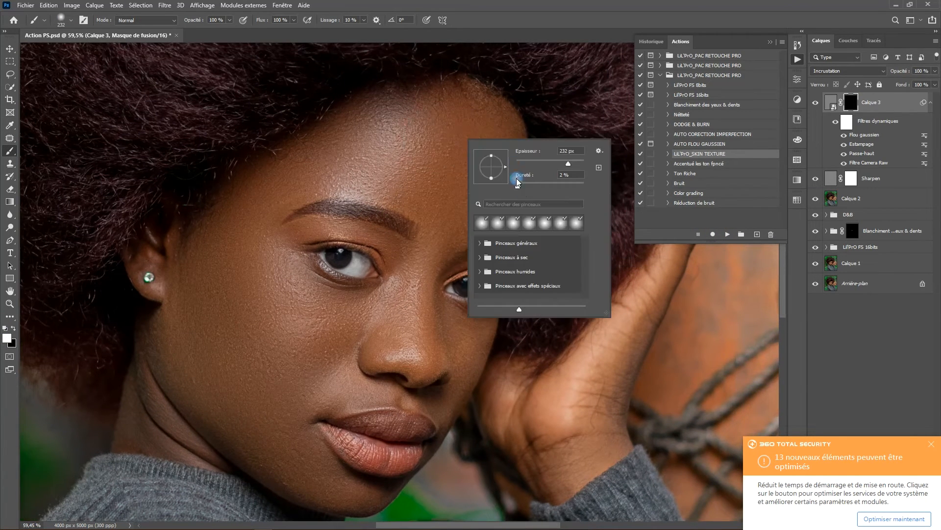
pyautogui.moveTo(518, 189)
pyautogui.mouseDown()
pyautogui.moveTo(482, 185)
pyautogui.moveTo(448, 158)
pyautogui.moveTo(457, 132)
pyautogui.moveTo(436, 137)
pyautogui.moveTo(473, 115)
pyautogui.moveTo(492, 142)
pyautogui.moveTo(490, 190)
pyautogui.moveTo(441, 207)
pyautogui.moveTo(442, 217)
pyautogui.moveTo(449, 176)
pyautogui.moveTo(376, 184)
pyautogui.moveTo(341, 176)
pyautogui.moveTo(356, 145)
pyautogui.moveTo(278, 199)
pyautogui.mouseUp()
pyautogui.press('Return')
# Paint white on Calque 3's mask over the cheeks, nose and forehead to reveal the skin texture, adapting the brush size to each area
pyautogui.moveTo(261, 258); pyautogui.dragTo(292, 195)
pyautogui.moveTo(306, 142)
pyautogui.mouseDown()
pyautogui.moveTo(253, 206)
pyautogui.moveTo(271, 166)
pyautogui.moveTo(256, 193)
pyautogui.moveTo(281, 172)
pyautogui.moveTo(297, 177)
pyautogui.moveTo(304, 256)
pyautogui.moveTo(256, 212)
pyautogui.moveTo(240, 214)
pyautogui.moveTo(238, 299)
pyautogui.moveTo(211, 296)
pyautogui.moveTo(254, 361)
pyautogui.moveTo(268, 357)
pyautogui.moveTo(355, 420)
pyautogui.moveTo(329, 382)
pyautogui.moveTo(315, 314)
pyautogui.moveTo(338, 251)
pyautogui.moveTo(367, 262)
pyautogui.moveTo(370, 315)
pyautogui.moveTo(353, 337)
pyautogui.moveTo(363, 334)
pyautogui.moveTo(339, 332)
pyautogui.mouseUp()
pyautogui.moveTo(420, 325)
pyautogui.mouseDown()
pyautogui.moveTo(465, 346)
pyautogui.moveTo(495, 314)
pyautogui.moveTo(499, 288)
pyautogui.moveTo(484, 259)
pyautogui.moveTo(511, 265)
pyautogui.moveTo(492, 325)
pyautogui.mouseUp()
pyautogui.keyDown('alt'); pyautogui.moveTo(492, 290); pyautogui.dragTo(499, 290); pyautogui.keyUp('alt')
pyautogui.moveTo(453, 244)
pyautogui.mouseDown()
pyautogui.moveTo(447, 283)
pyautogui.moveTo(454, 216)
pyautogui.mouseUp()
pyautogui.keyDown('alt'); pyautogui.rightClick(456, 267); pyautogui.keyUp('alt')
pyautogui.moveTo(456, 267)
pyautogui.mouseDown()
pyautogui.moveTo(466, 165)
pyautogui.moveTo(470, 198)
pyautogui.moveTo(508, 143)
pyautogui.mouseUp()
pyautogui.keyDown('alt'); pyautogui.rightClick(436, 183); pyautogui.keyUp('alt')
pyautogui.moveTo(432, 183)
pyautogui.mouseDown()
pyautogui.moveTo(392, 168)
pyautogui.moveTo(320, 168)
pyautogui.mouseUp()
pyautogui.keyDown('alt'); pyautogui.rightClick(491, 179); pyautogui.keyUp('alt')
pyautogui.moveTo(489, 190); pyautogui.dragTo(542, 205)
pyautogui.moveTo(507, 152); pyautogui.dragTo(488, 210)
pyautogui.keyDown('alt'); pyautogui.rightClick(420, 130); pyautogui.keyUp('alt')
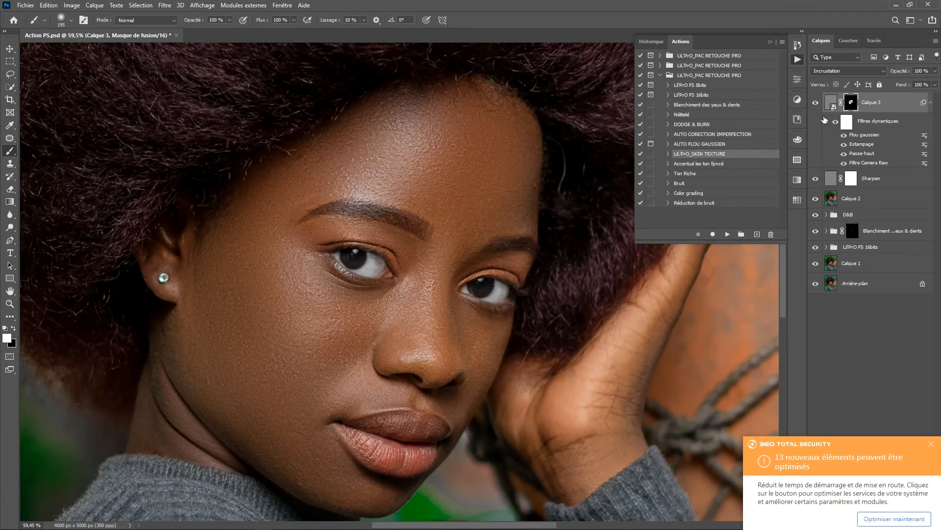
# Compare the skin with and without the Calque 3 texture layer, both at face view and zoomed in on the forehead
pyautogui.click(816, 103)
pyautogui.click(816, 103)
pyautogui.click(817, 103)
pyautogui.click(816, 103)
pyautogui.scroll(4, 475, 151)
pyautogui.scroll(2, 476, 151)
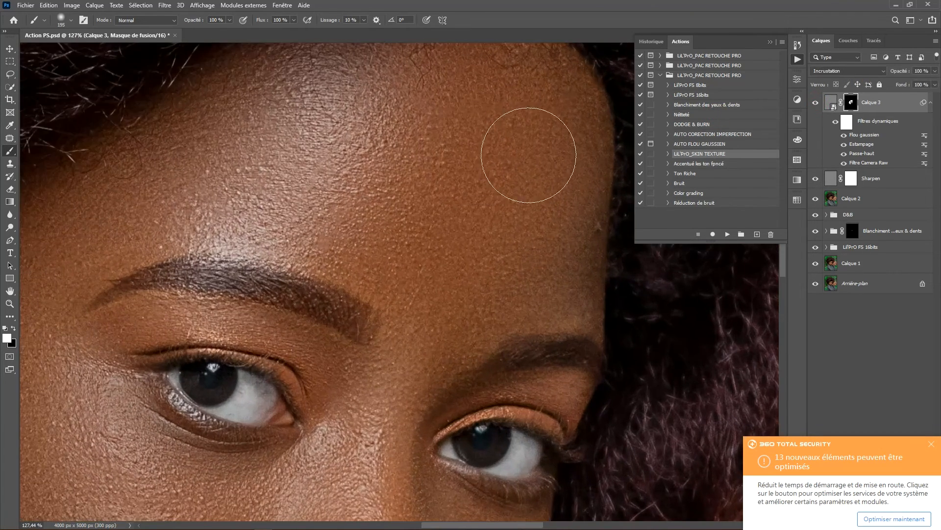
pyautogui.click(817, 103)
pyautogui.click(816, 103)
pyautogui.click(816, 103)
pyautogui.click(816, 103)
pyautogui.scroll(-15, 453, 166)
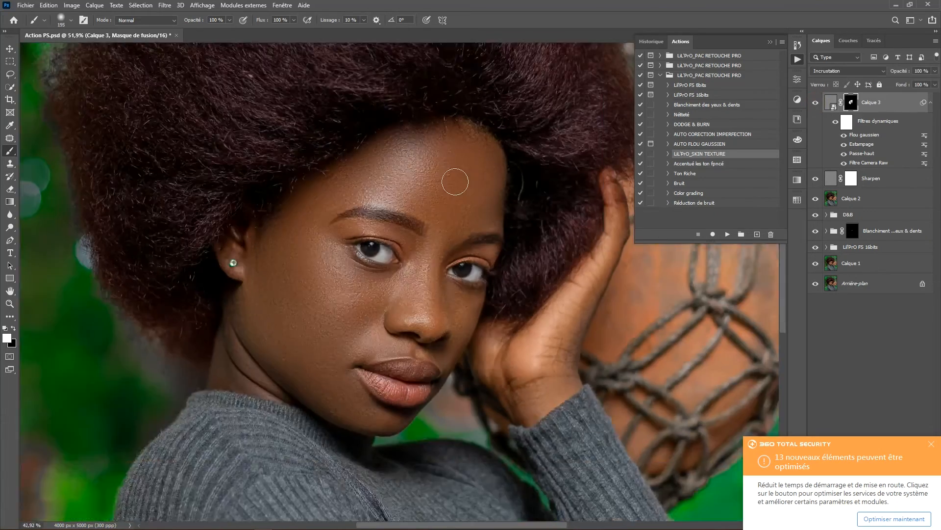
pyautogui.scroll(4, 477, 193)
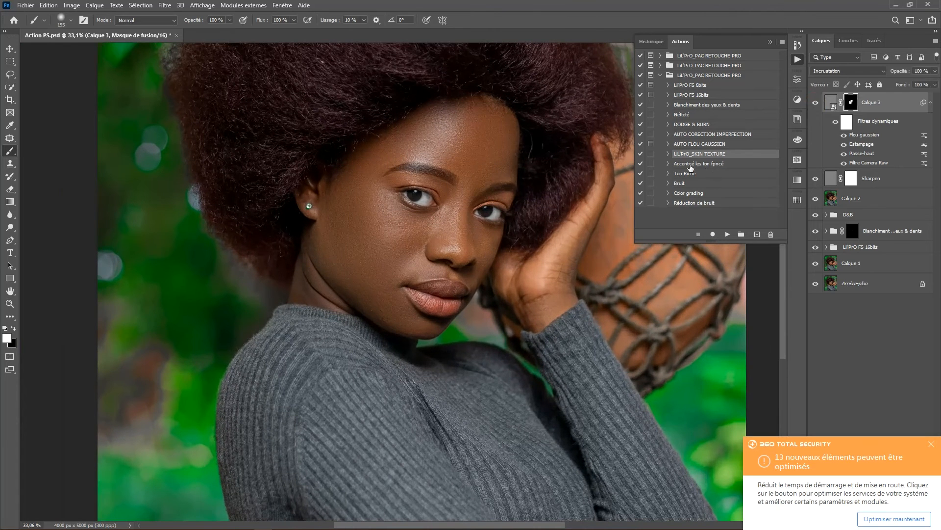
# Dismiss the 360 Total Security notification and run the Accentué les ton fpncé action to deepen the dark tones
pyautogui.click(690, 166)
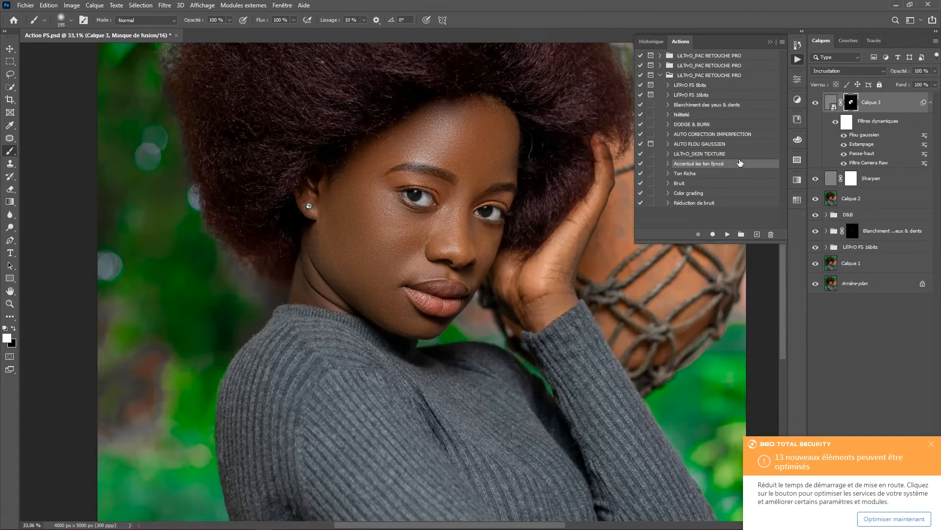
pyautogui.scroll(-5, 437, 197)
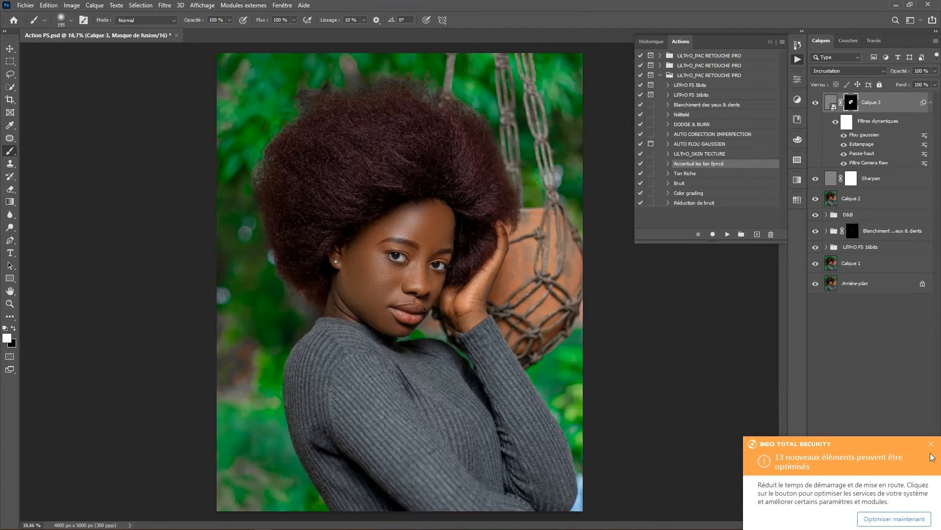
pyautogui.click(932, 444)
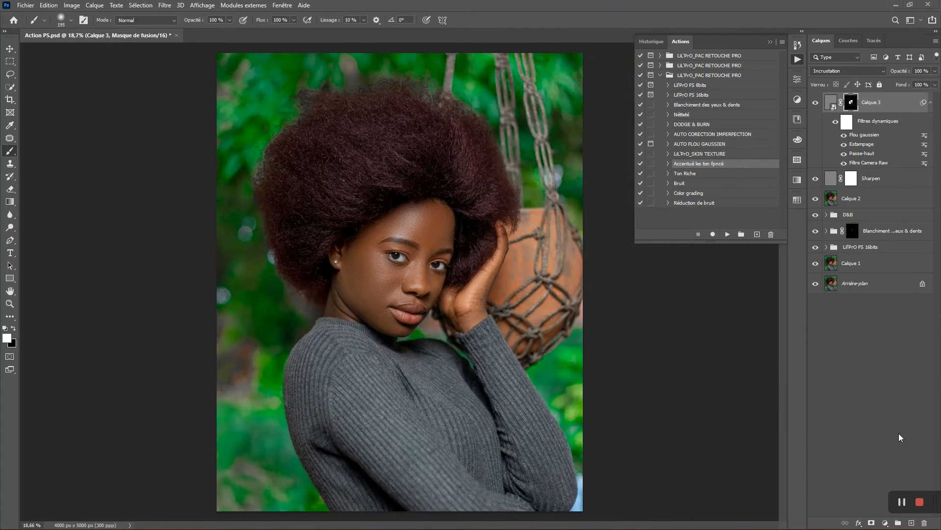
pyautogui.scroll(1, 389, 239)
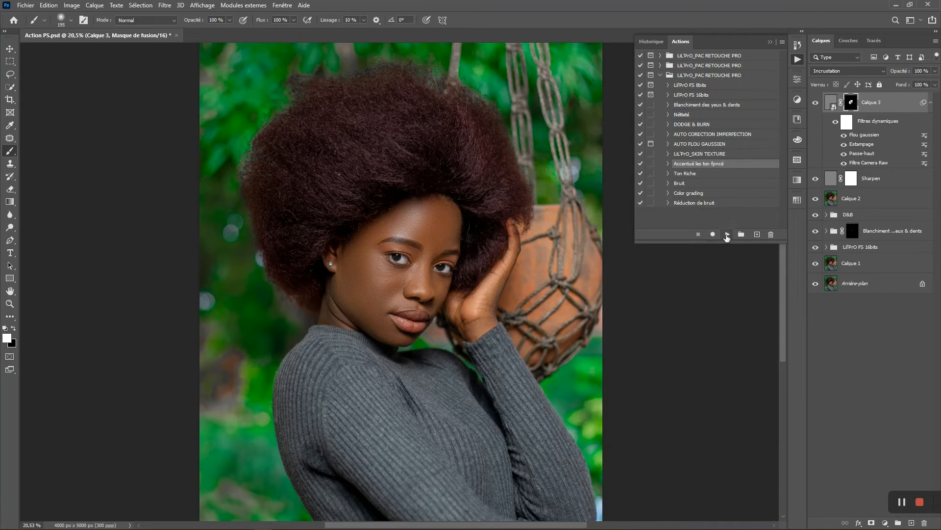
pyautogui.click(728, 235)
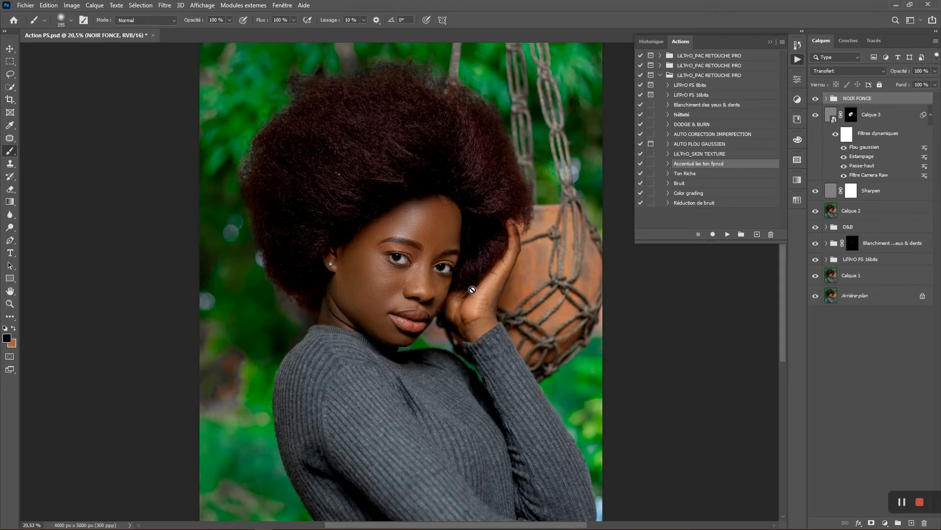
# Examine the effect of the NOIR FONCE group on the face, hair and whole portrait
pyautogui.scroll(2, 430, 240)
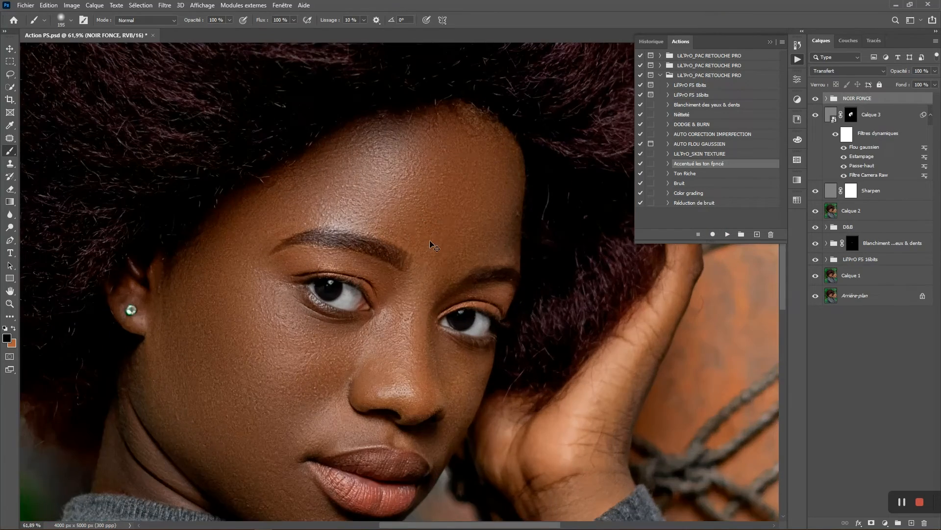
pyautogui.hotkey('ctrl', '0')
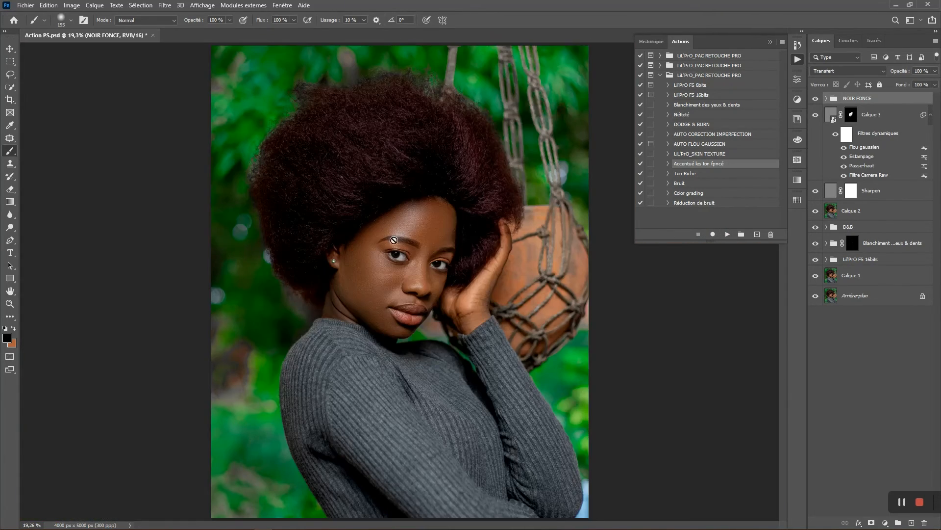
pyautogui.scroll(5, 430, 240)
pyautogui.scroll(-3, 466, 147)
pyautogui.scroll(3, 446, 153)
pyautogui.scroll(-3, 392, 195)
pyautogui.scroll(-5, 461, 250)
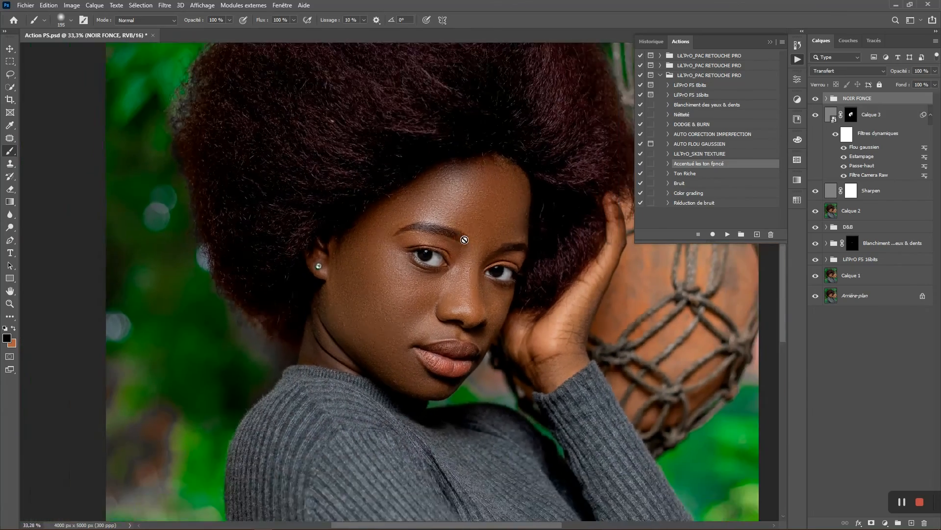
pyautogui.scroll(1, 464, 240)
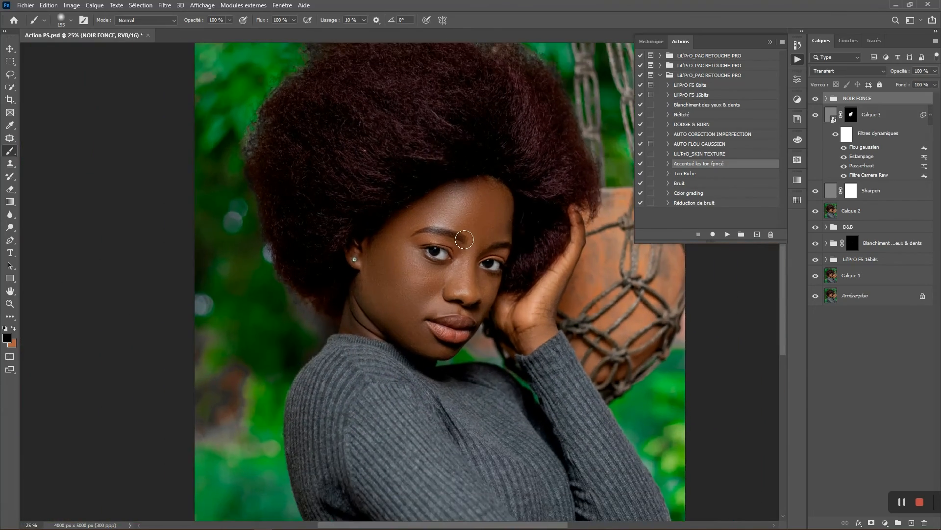
pyautogui.scroll(-2, 490, 221)
pyautogui.hscroll(2, 405, 227)
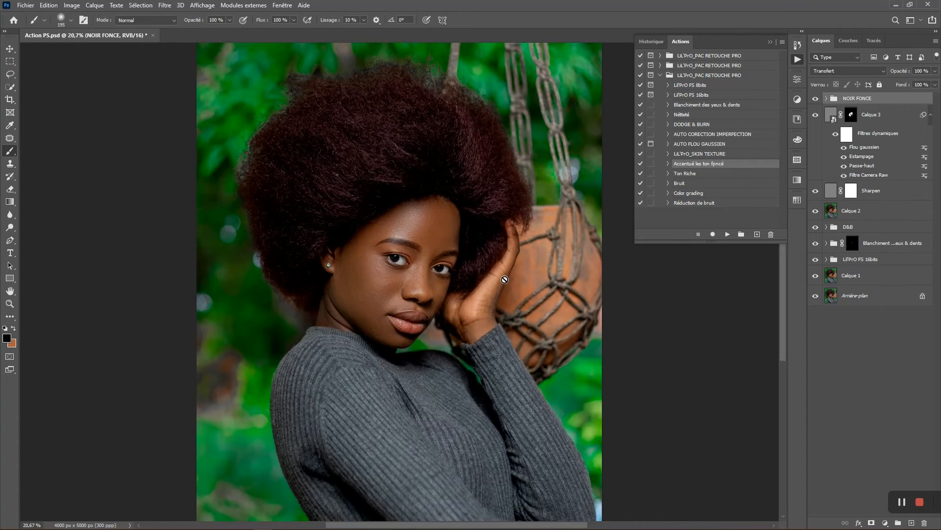
# Add a Luminosité/Contraste adjustment layer above the NOIR FONCE group and raise its brightness to 25
pyautogui.click(885, 518)
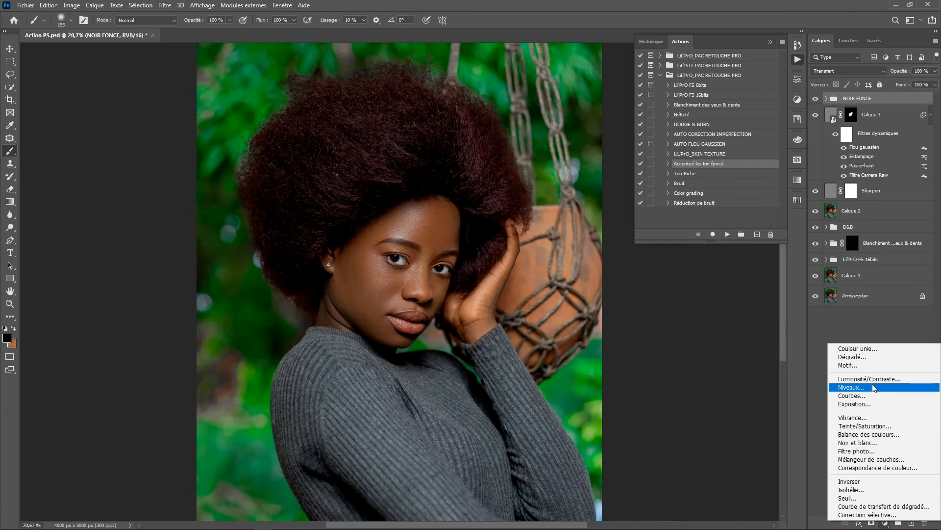
pyautogui.click(853, 380)
pyautogui.moveTo(716, 136); pyautogui.dragTo(721, 135)
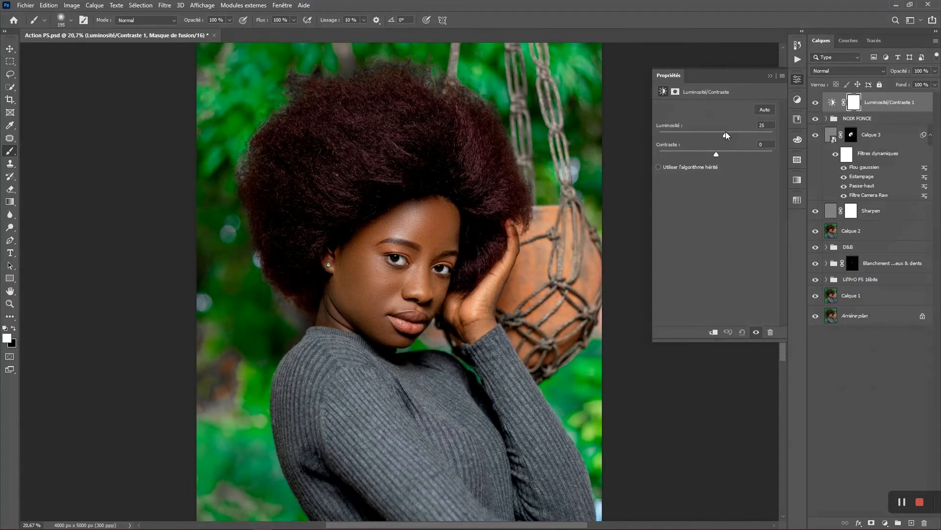
# Close the brightness adjustment's properties and examine the brightened face and whole portrait
pyautogui.click(797, 79)
pyautogui.scroll(6, 421, 237)
pyautogui.moveTo(444, 278); pyautogui.dragTo(446, 136)
pyautogui.scroll(-4, 444, 187)
pyautogui.scroll(-2, 441, 184)
pyautogui.scroll(3, 439, 184)
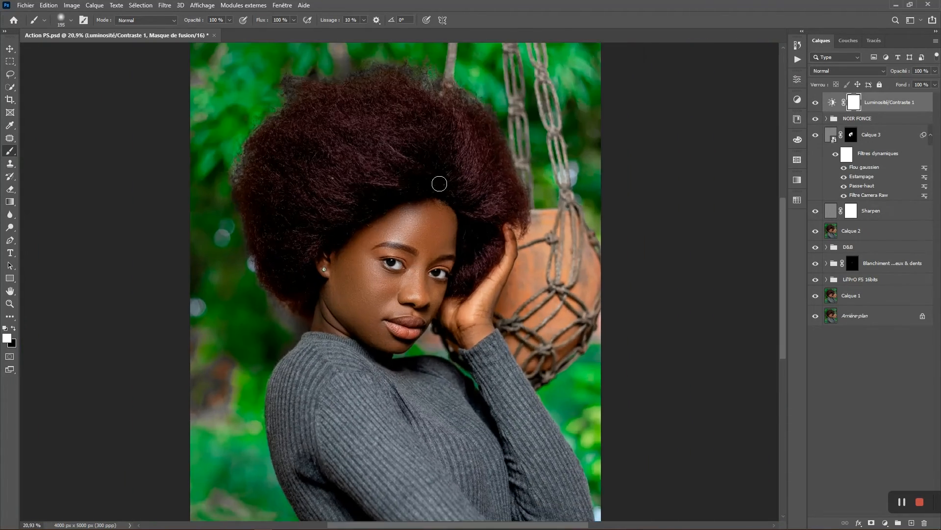
# Run the Ton Riche action from the LiL'PrO_PAC RETOUCHE PRO set above the Luminosité/Contraste 1 layer
pyautogui.click(797, 59)
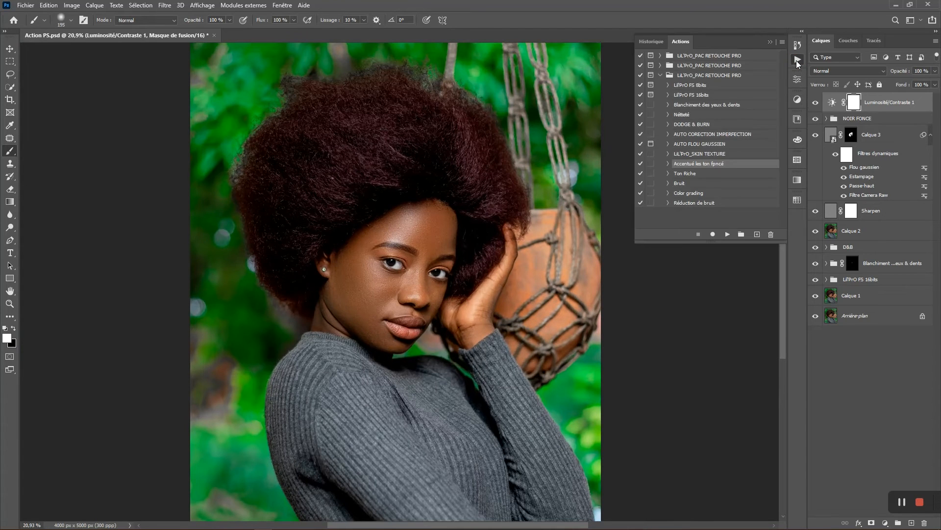
pyautogui.click(697, 174)
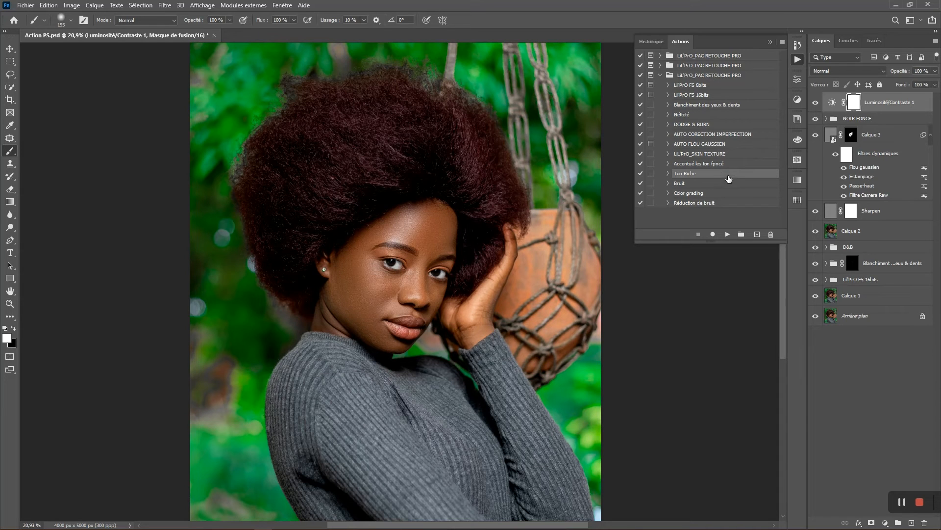
pyautogui.click(726, 235)
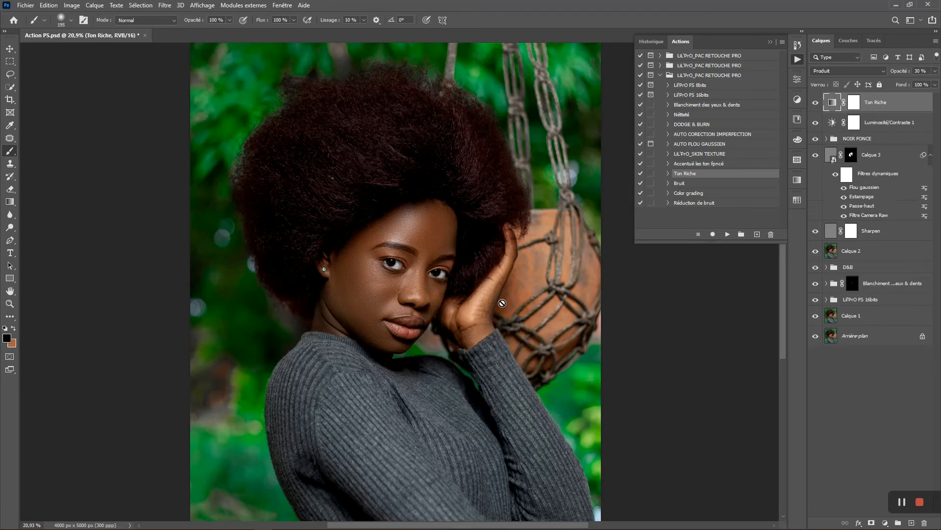
# Compare the portrait with and without the Ton Riche layer and delete that layer
pyautogui.scroll(5, 371, 276)
pyautogui.scroll(-6, 419, 253)
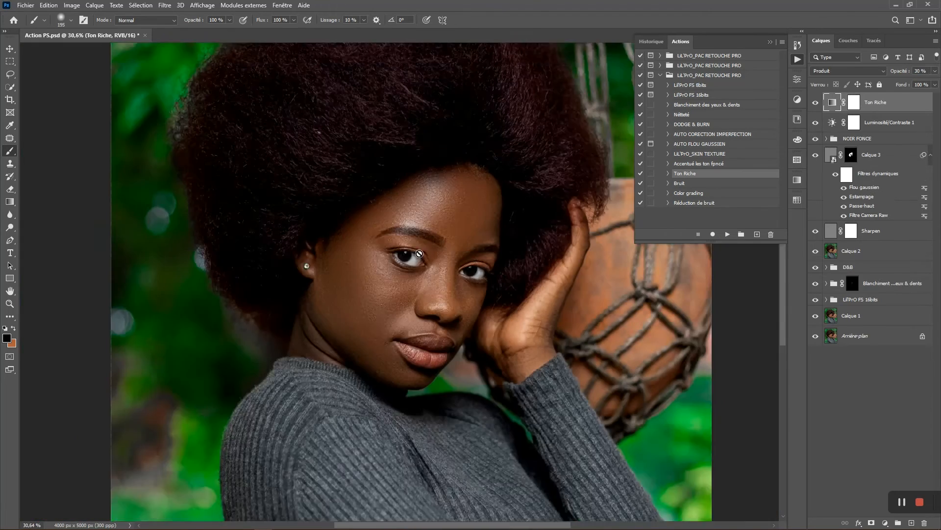
pyautogui.scroll(1, 419, 253)
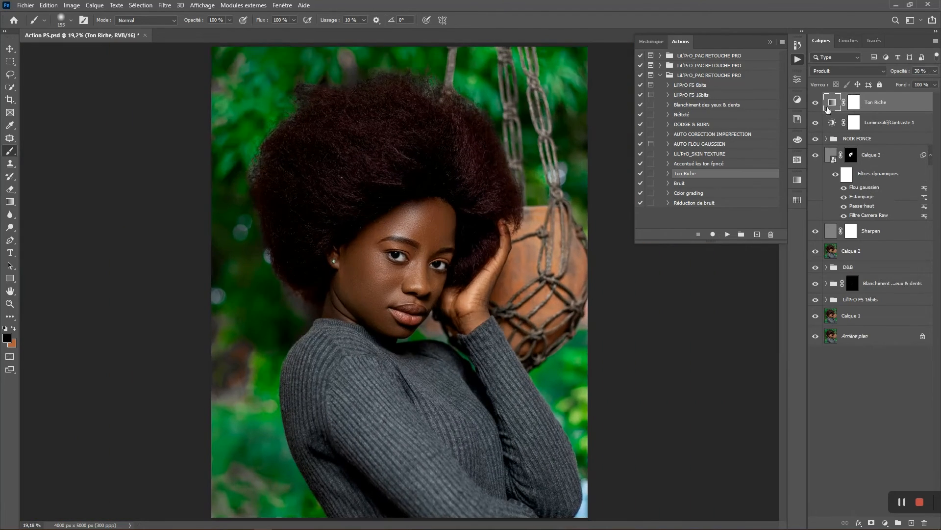
pyautogui.click(815, 103)
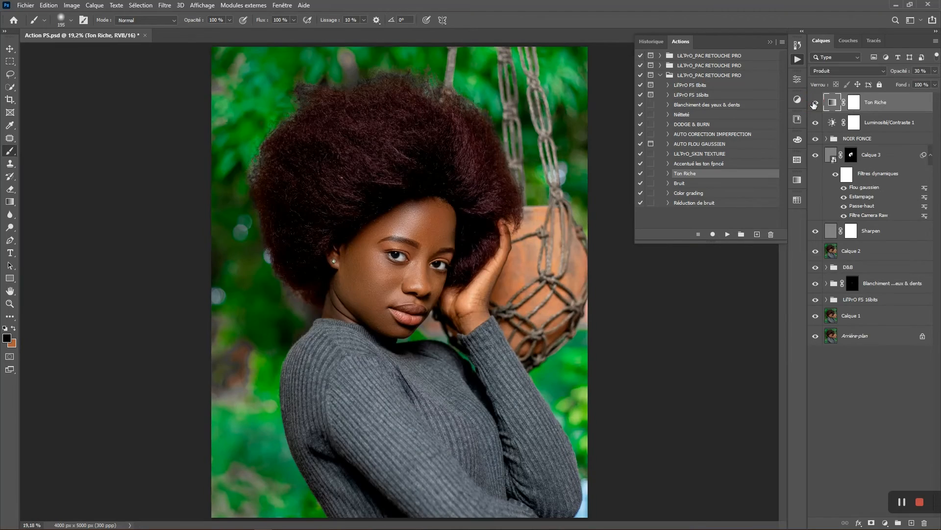
pyautogui.click(814, 103)
pyautogui.click(814, 104)
pyautogui.click(815, 104)
pyautogui.scroll(10, 448, 219)
pyautogui.scroll(-10, 442, 142)
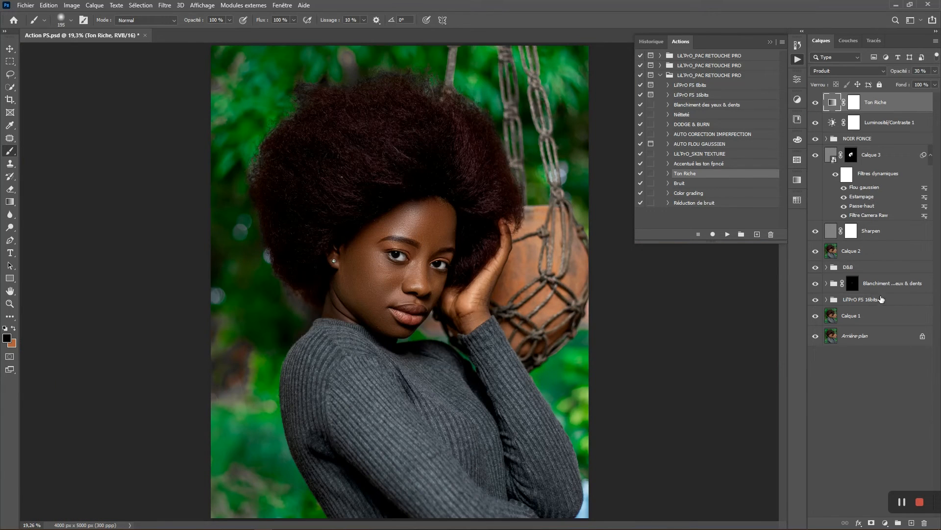
pyautogui.click(925, 522)
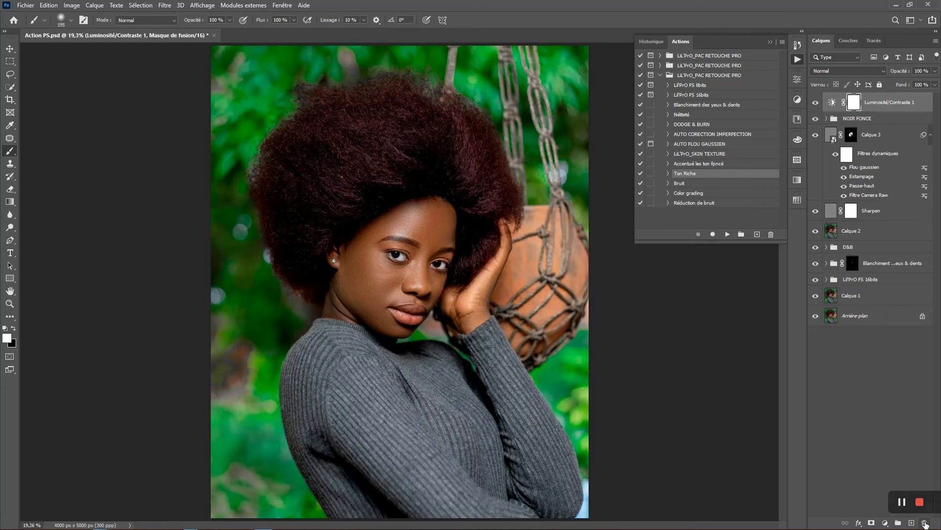
# Run the Bruit action to add a noise layer above Luminosité/Contraste 1
pyautogui.click(721, 184)
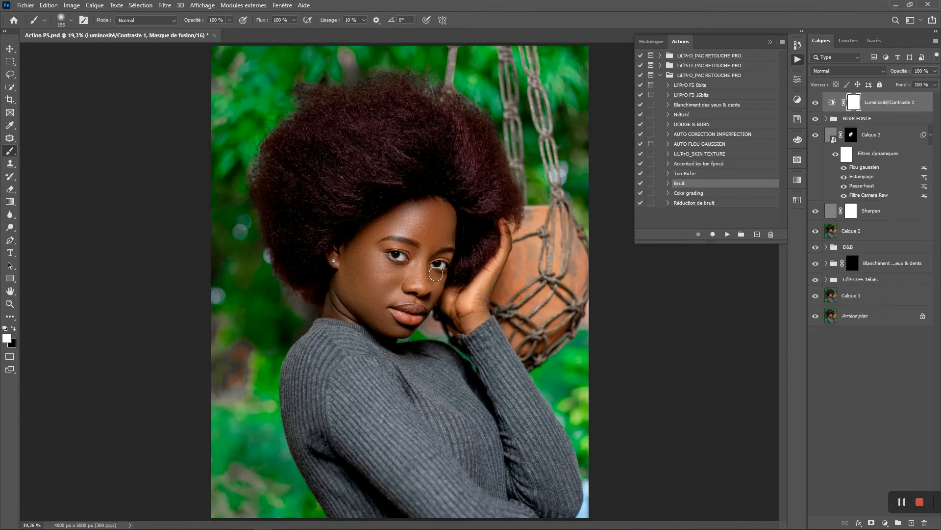
pyautogui.scroll(6, 435, 274)
pyautogui.scroll(-6, 445, 177)
pyautogui.click(727, 234)
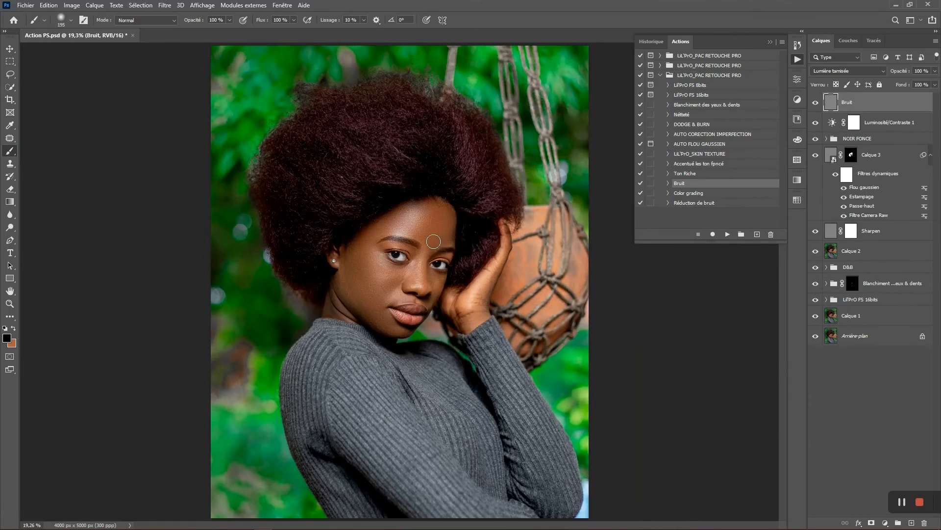
# Examine the added grain on the face at several zoom levels, with the Bruit layer shown and hidden
pyautogui.scroll(10, 431, 234)
pyautogui.scroll(-8, 417, 230)
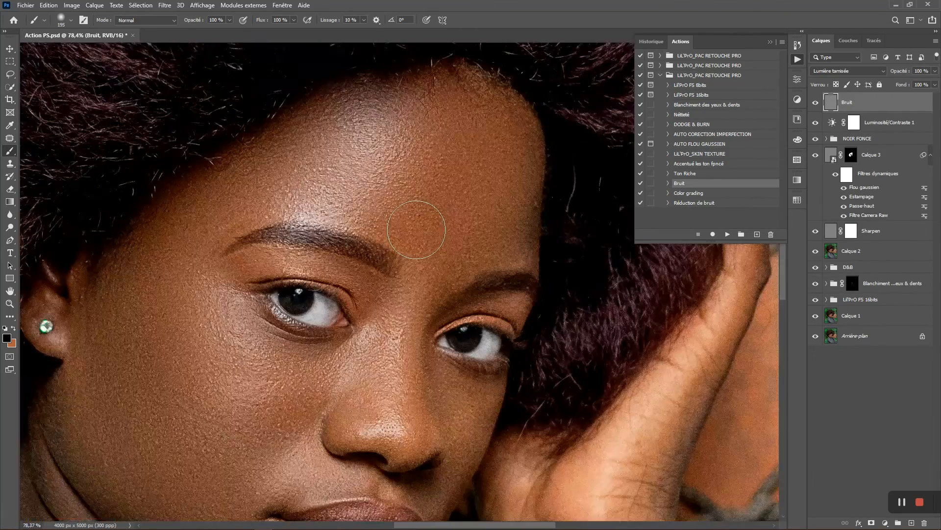
pyautogui.scroll(7, 422, 218)
pyautogui.scroll(-5, 425, 216)
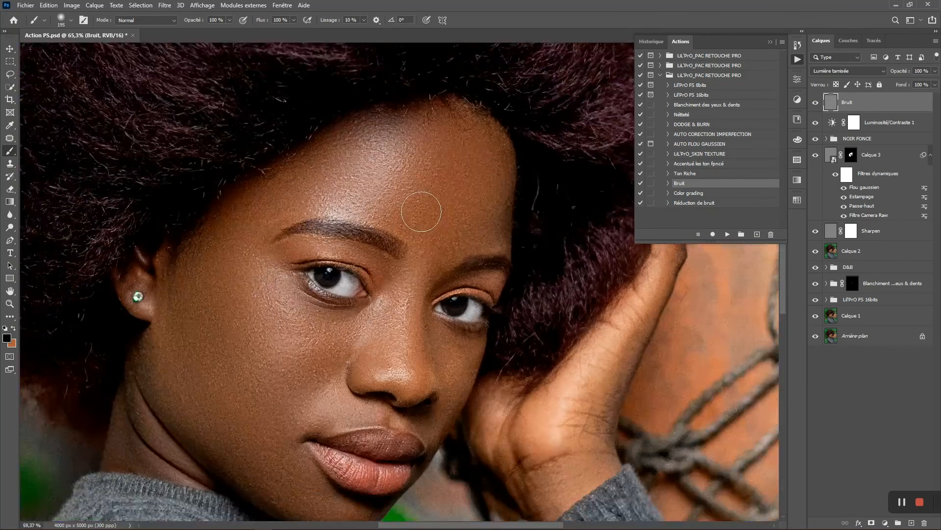
pyautogui.scroll(4, 421, 212)
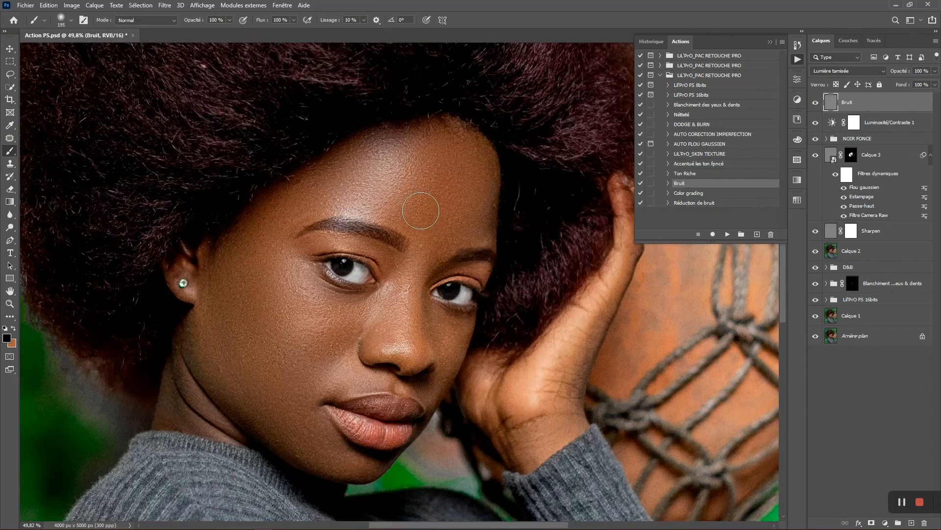
pyautogui.click(815, 103)
pyautogui.click(816, 103)
pyautogui.click(815, 104)
pyautogui.click(816, 104)
# Compare the forehead and eye area with and without the Bruit layer up close and delete the layer
pyautogui.scroll(-3, 411, 179)
pyautogui.scroll(5, 411, 179)
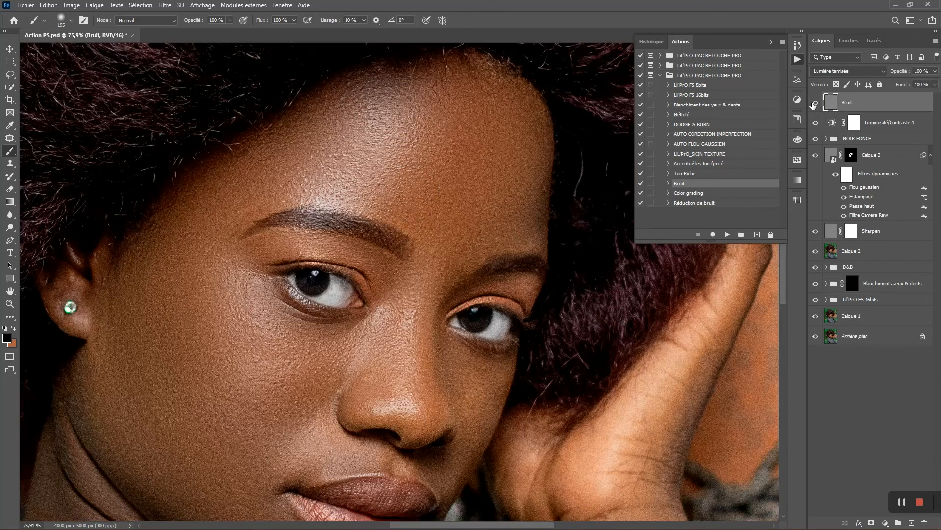
pyautogui.click(814, 104)
pyautogui.click(814, 103)
pyautogui.click(814, 104)
pyautogui.click(814, 104)
pyautogui.click(814, 103)
pyautogui.click(815, 104)
pyautogui.press('Delete')
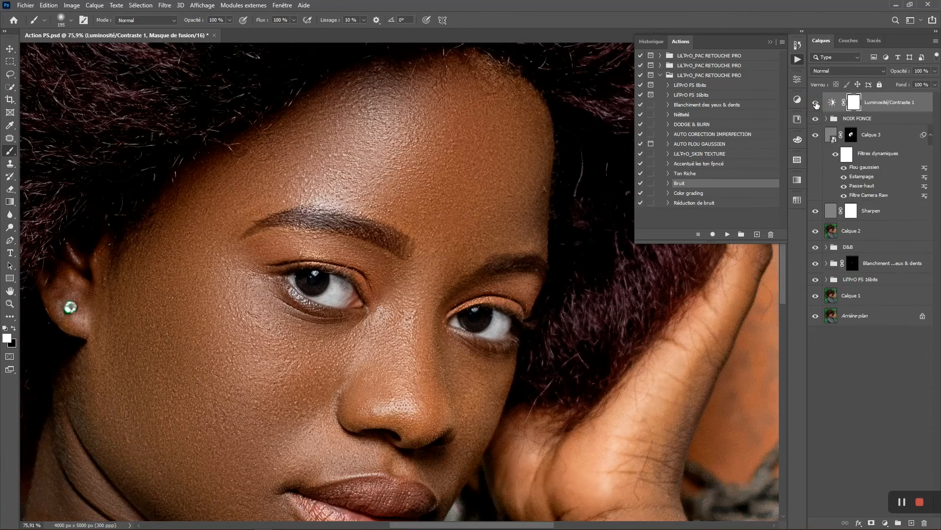
pyautogui.scroll(-8, 458, 205)
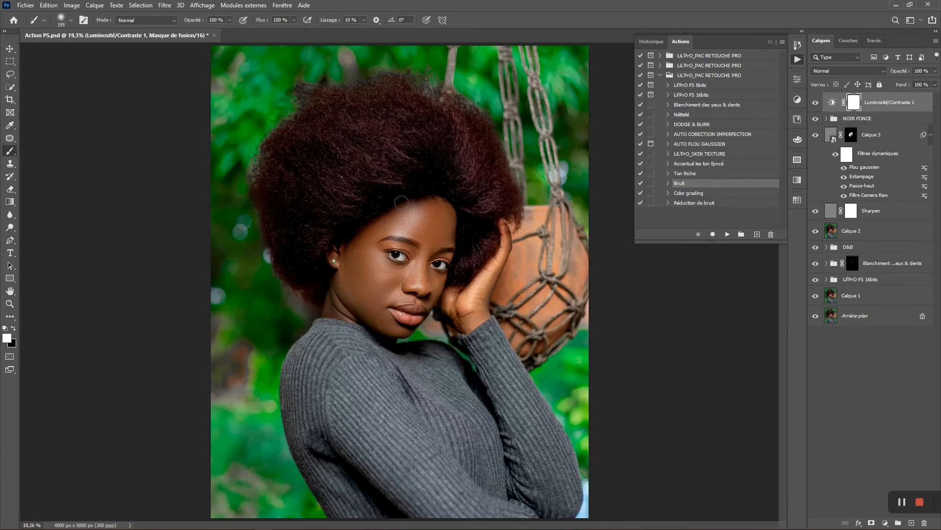
# Run the Color grading action and invert the mask of its gradient map layer to black
pyautogui.click(709, 193)
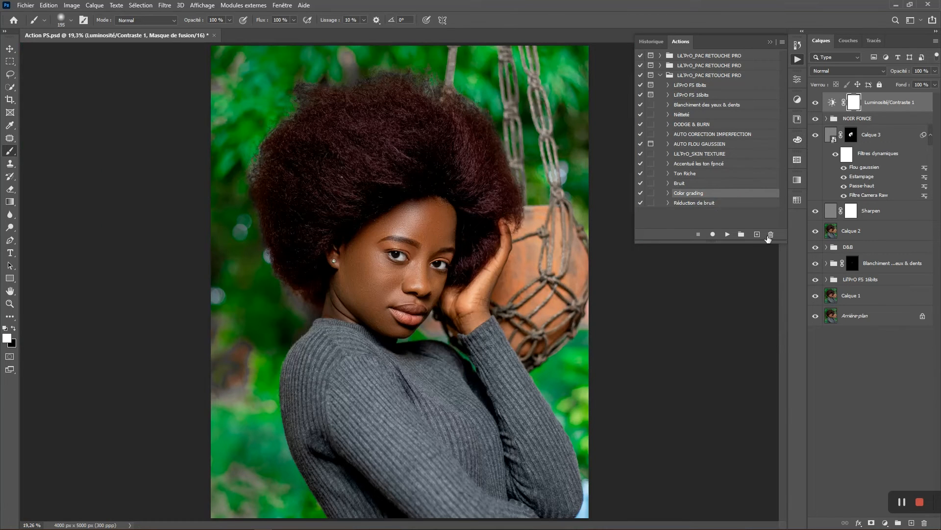
pyautogui.click(728, 235)
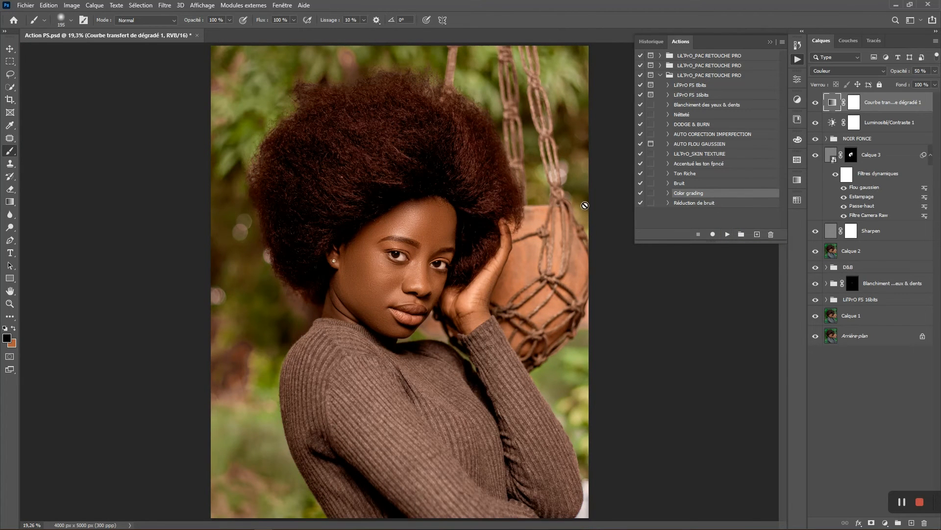
pyautogui.click(855, 103)
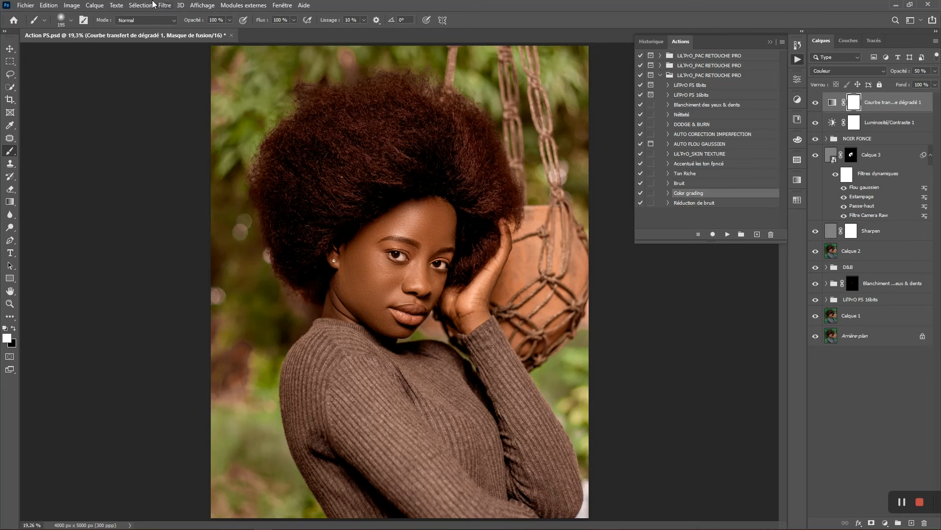
pyautogui.click(94, 5)
pyautogui.moveTo(71, 4)
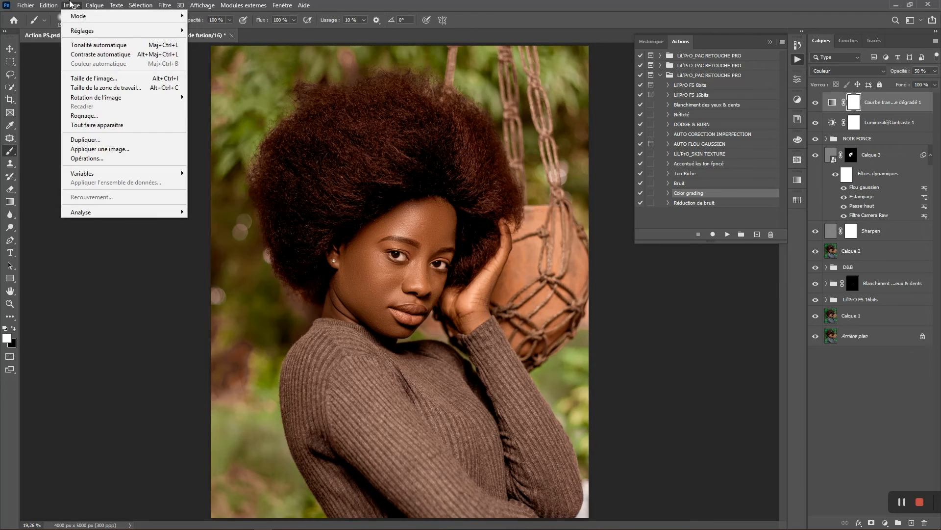
pyautogui.moveTo(109, 30)
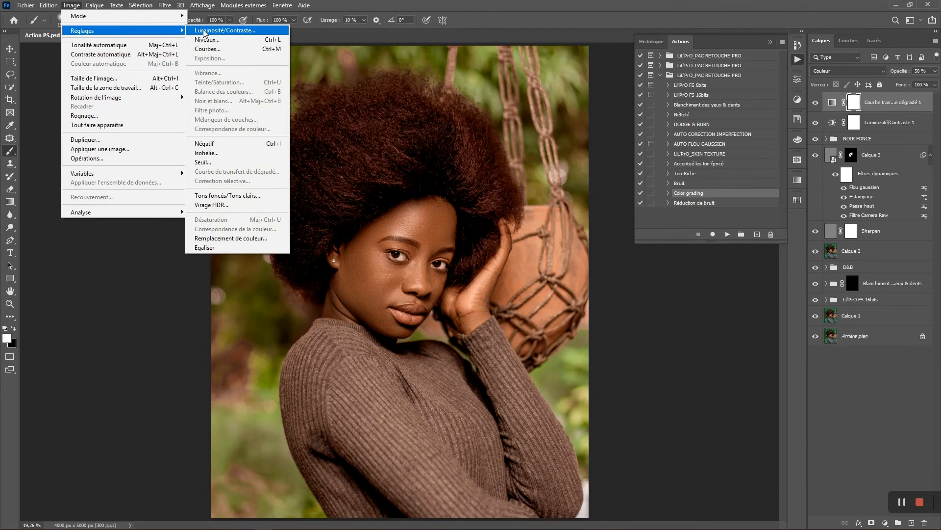
pyautogui.click(222, 143)
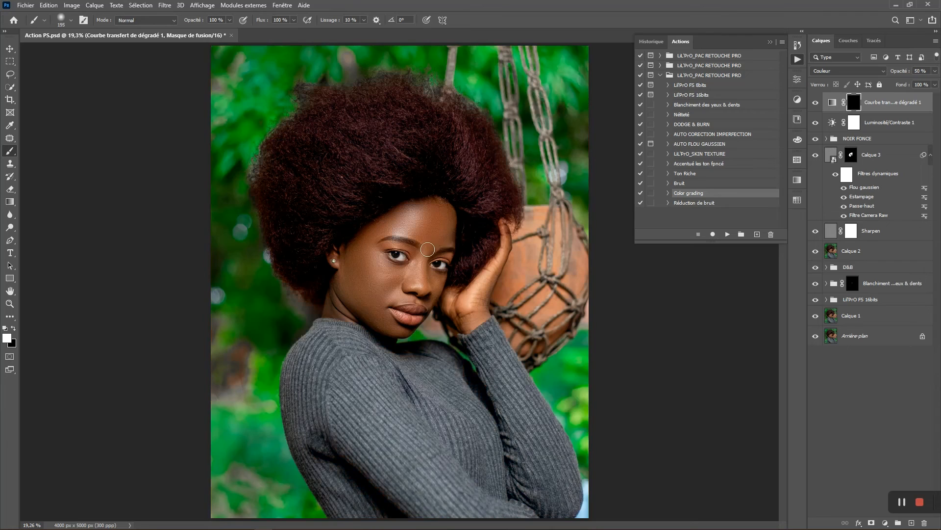
# Paint white on the gradient map layer's mask over the face, neck and raised hand to apply the color grading to the skin
pyautogui.scroll(5, 431, 232)
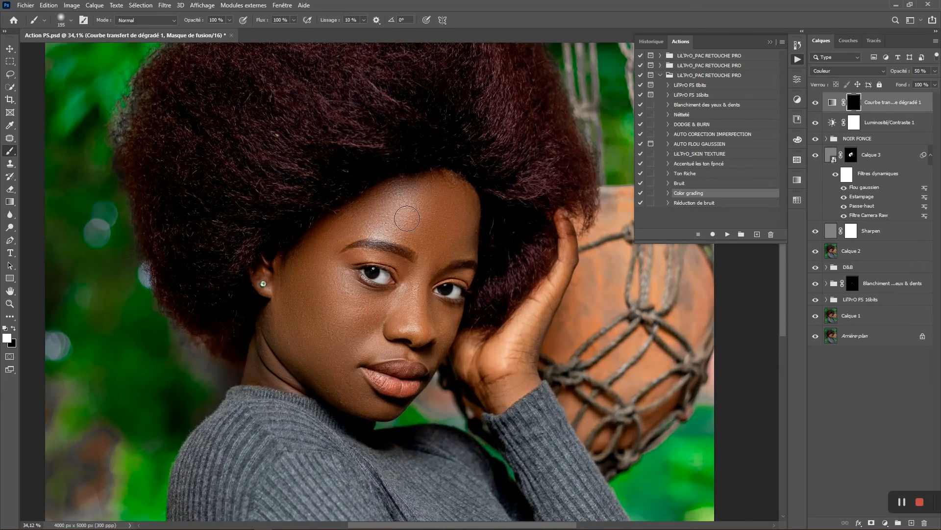
pyautogui.scroll(1, 433, 230)
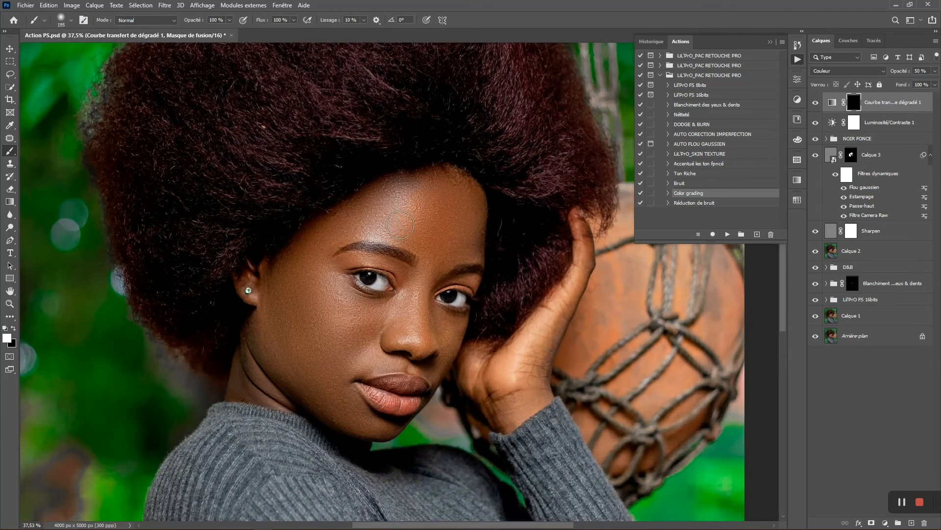
pyautogui.moveTo(350, 225)
pyautogui.mouseDown()
pyautogui.moveTo(442, 191)
pyautogui.moveTo(448, 203)
pyautogui.mouseUp()
pyautogui.keyDown('alt'); pyautogui.rightClick(435, 223); pyautogui.keyUp('alt')
pyautogui.moveTo(373, 432)
pyautogui.mouseDown()
pyautogui.moveTo(343, 371)
pyautogui.moveTo(374, 346)
pyautogui.moveTo(411, 337)
pyautogui.moveTo(414, 353)
pyautogui.moveTo(437, 343)
pyautogui.moveTo(443, 323)
pyautogui.moveTo(426, 358)
pyautogui.moveTo(405, 311)
pyautogui.moveTo(442, 231)
pyautogui.moveTo(402, 207)
pyautogui.moveTo(376, 213)
pyautogui.moveTo(452, 210)
pyautogui.moveTo(460, 194)
pyautogui.moveTo(454, 230)
pyautogui.moveTo(463, 255)
pyautogui.moveTo(423, 273)
pyautogui.mouseUp()
pyautogui.moveTo(552, 307); pyautogui.dragTo(524, 227)
pyautogui.moveTo(478, 254); pyautogui.dragTo(501, 255)
pyautogui.moveTo(472, 289)
pyautogui.mouseDown()
pyautogui.moveTo(481, 308)
pyautogui.moveTo(560, 167)
pyautogui.moveTo(509, 289)
pyautogui.mouseUp()
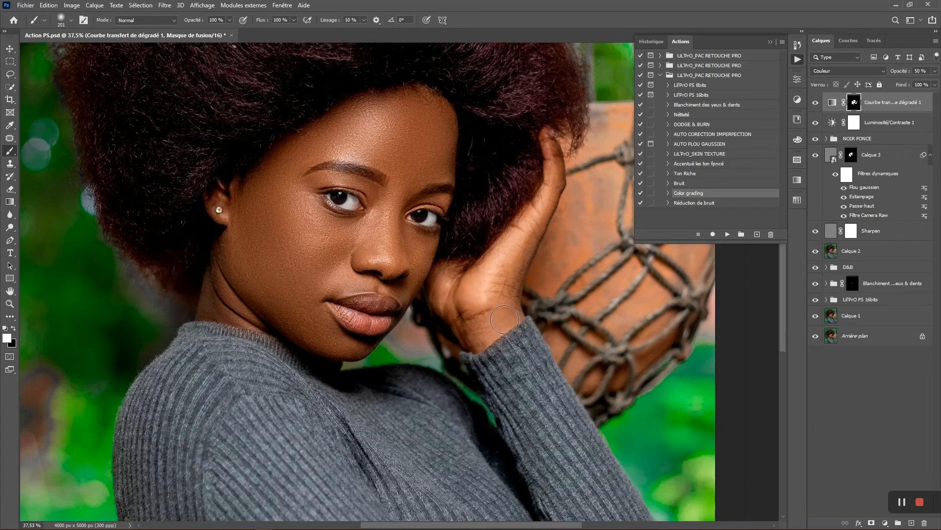
pyautogui.moveTo(382, 276)
pyautogui.mouseDown()
pyautogui.moveTo(329, 280)
pyautogui.moveTo(390, 293)
pyautogui.mouseUp()
pyautogui.moveTo(368, 335)
pyautogui.mouseDown()
pyautogui.moveTo(364, 376)
pyautogui.moveTo(397, 363)
pyautogui.mouseUp()
# Compare the skin tone with and without the color grading gradient map layer and inspect the face up close
pyautogui.scroll(-1, 396, 343)
pyautogui.click(816, 101)
pyautogui.click(815, 103)
pyautogui.click(816, 104)
pyautogui.click(815, 104)
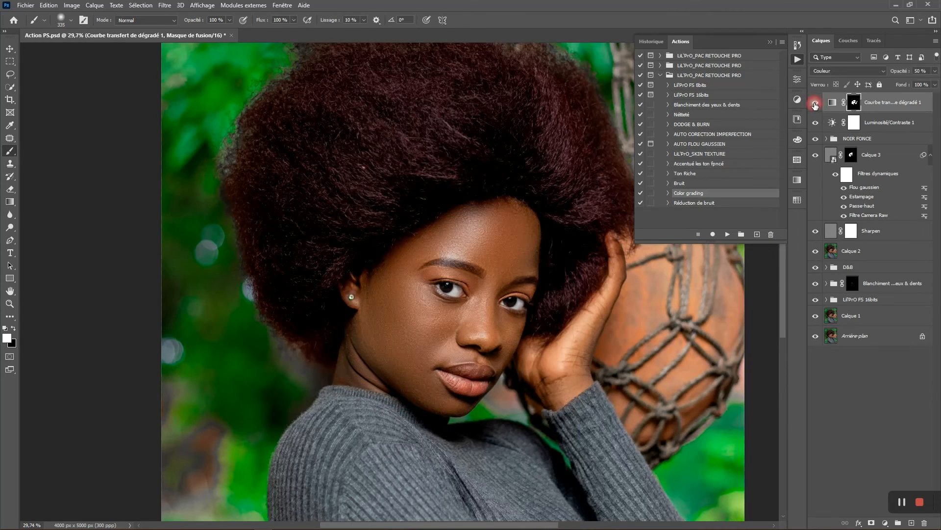
pyautogui.scroll(-1, 517, 201)
pyautogui.scroll(5, 518, 201)
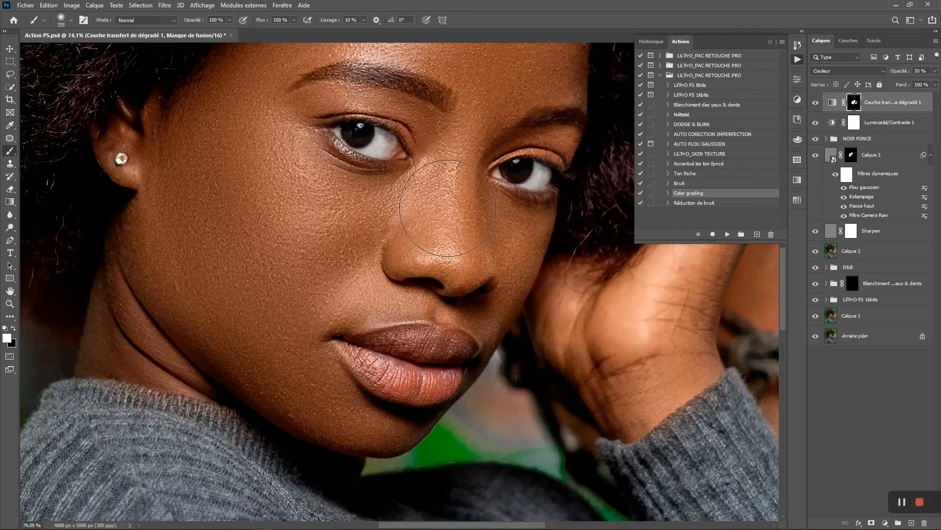
# Touch up the color grading mask around the nose with the brush and check the effect on the face
pyautogui.moveTo(448, 208); pyautogui.dragTo(454, 271)
pyautogui.moveTo(438, 239); pyautogui.dragTo(426, 240)
pyautogui.moveTo(424, 242); pyautogui.dragTo(400, 235)
pyautogui.scroll(-1, 403, 232)
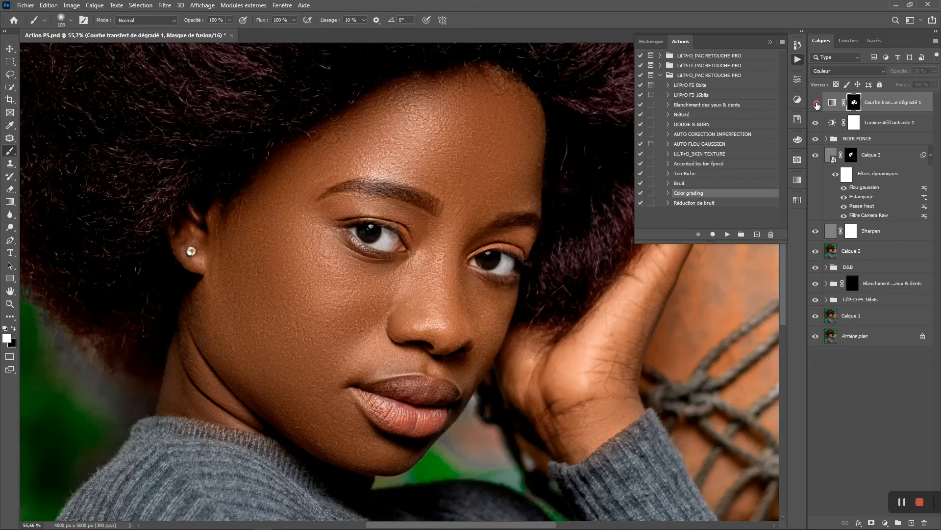
pyautogui.scroll(-2, 363, 239)
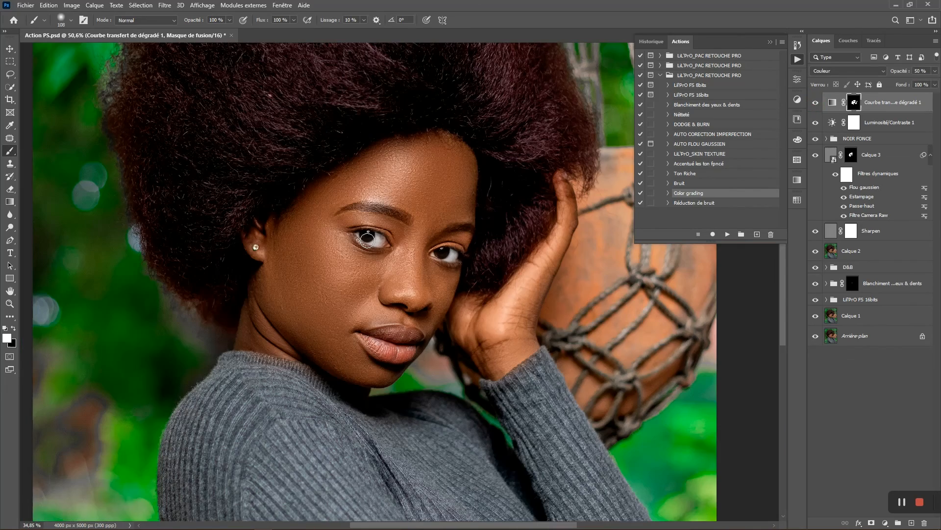
# Run the Réduction de bruit action on the portrait after checking the skin grain up close
pyautogui.click(693, 204)
pyautogui.scroll(4, 418, 201)
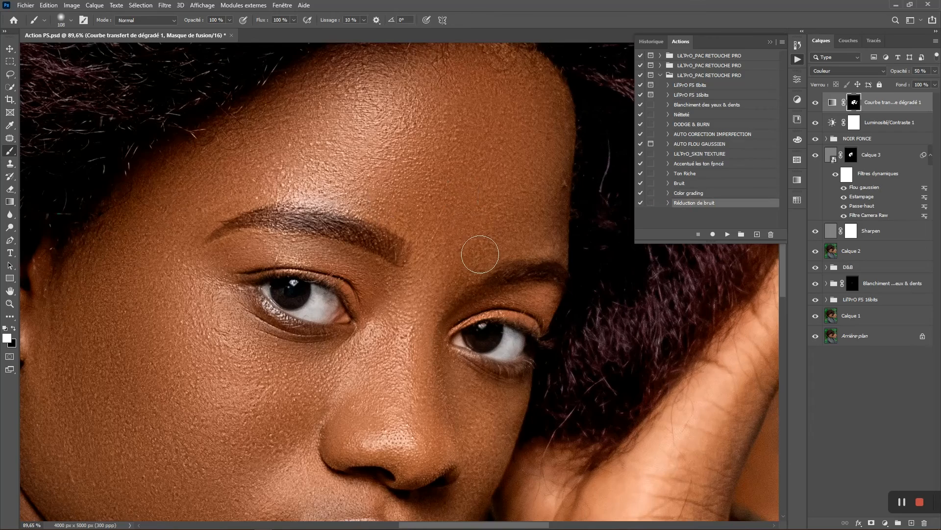
pyautogui.scroll(1, 407, 206)
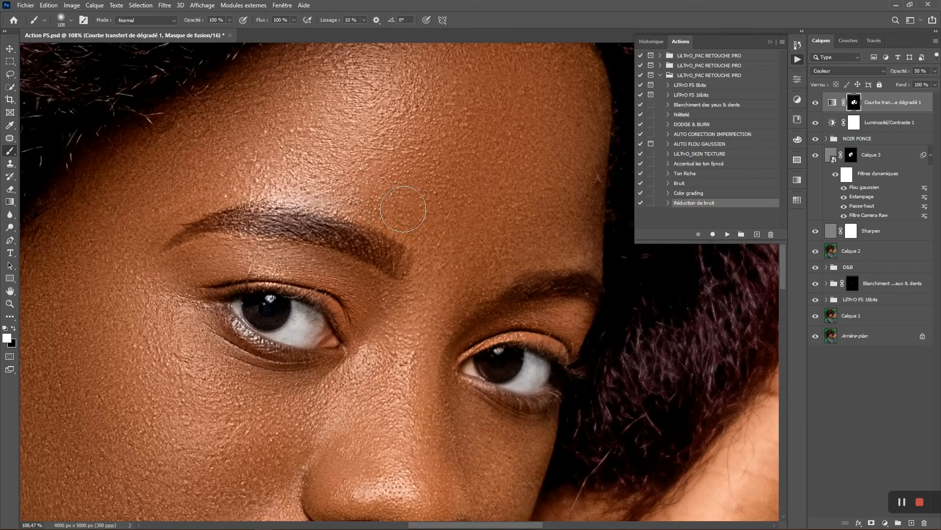
pyautogui.scroll(-1, 407, 215)
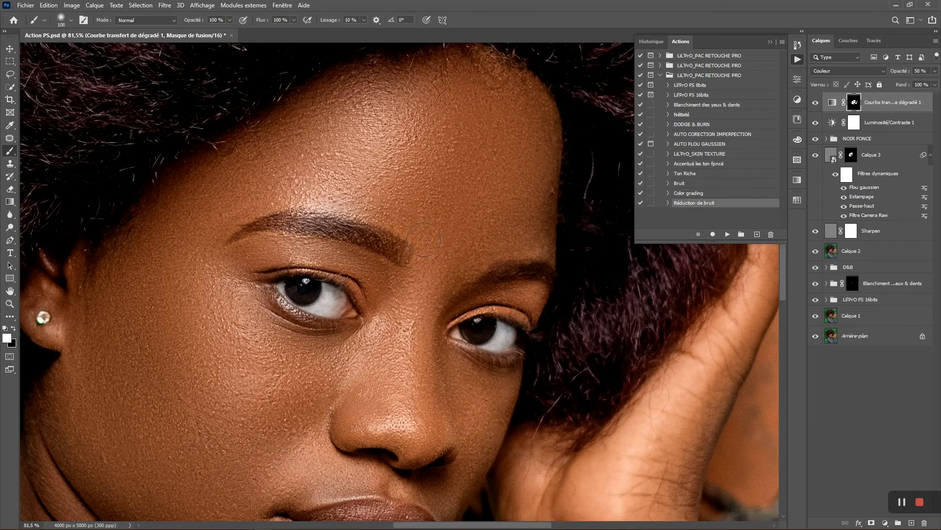
pyautogui.scroll(-1, 423, 239)
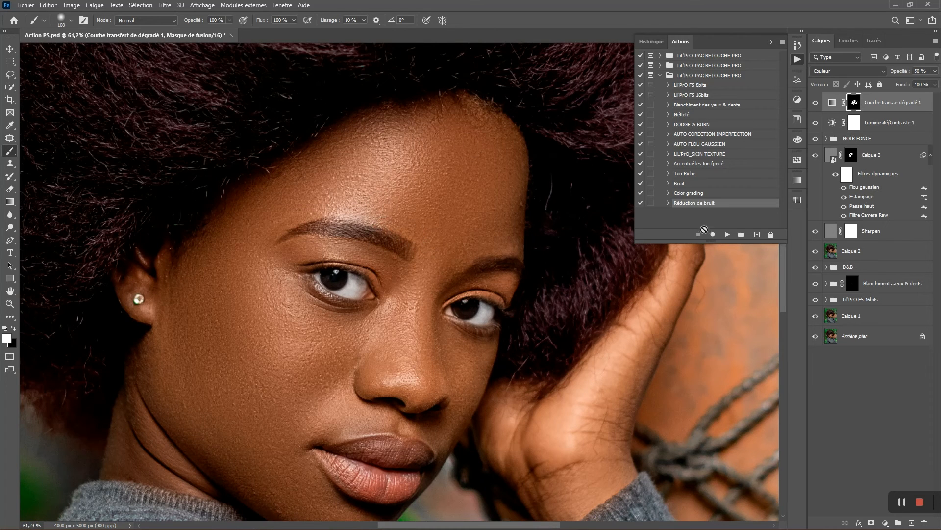
pyautogui.scroll(2, 408, 220)
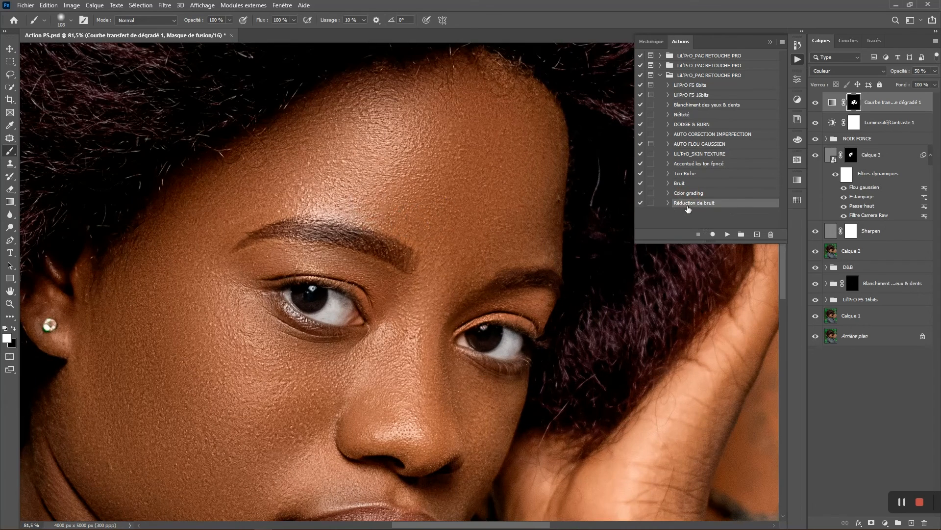
pyautogui.click(726, 235)
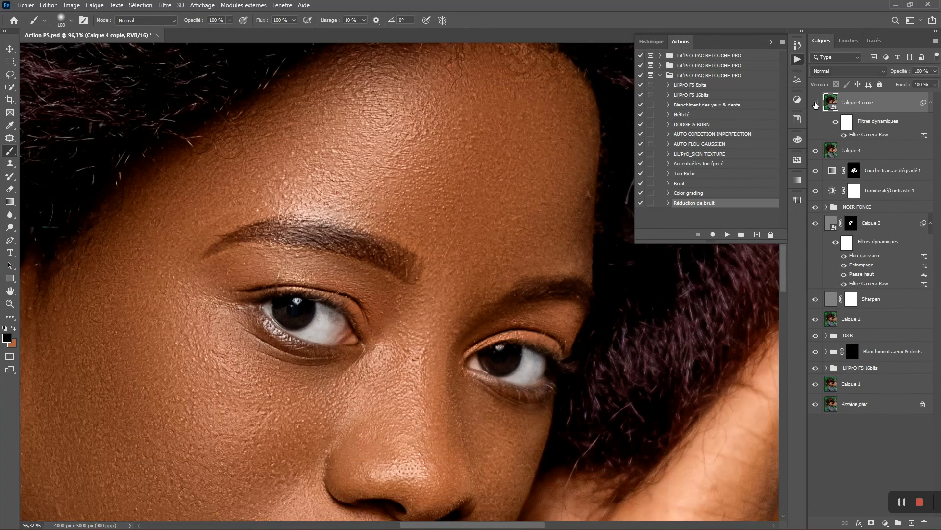
# Compare the facial skin with and without the noise reduction layer Calque 4 copie, up close on the forehead and eyes
pyautogui.click(816, 105)
pyautogui.click(815, 105)
pyautogui.click(815, 104)
pyautogui.click(816, 105)
pyautogui.click(815, 104)
pyautogui.scroll(3, 482, 167)
pyautogui.click(815, 105)
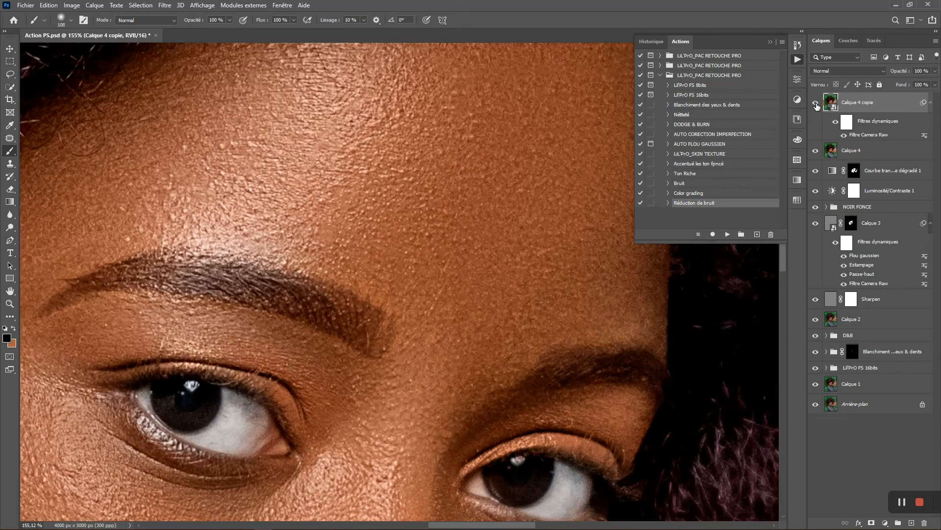
pyautogui.click(815, 104)
pyautogui.click(815, 105)
# Open the Camera Raw smart filter of Calque 4 copie, try noise reduction at 100 and examine the skin up close
pyautogui.doubleClick(871, 135)
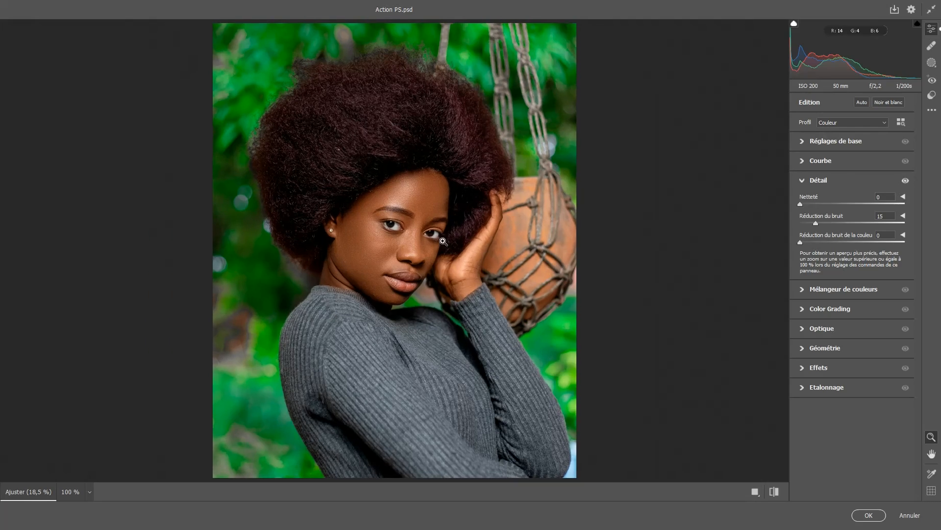
pyautogui.moveTo(407, 223); pyautogui.dragTo(512, 229)
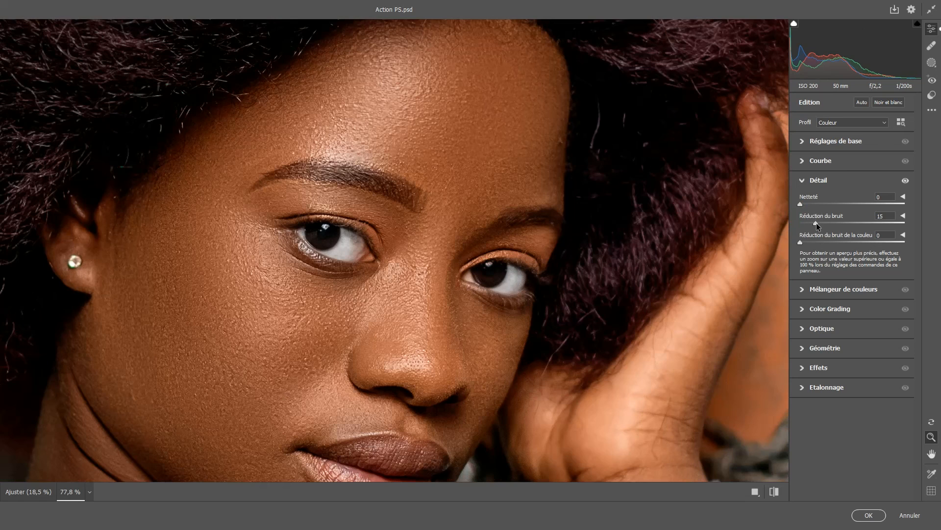
pyautogui.moveTo(816, 224); pyautogui.dragTo(849, 222)
pyautogui.moveTo(856, 227); pyautogui.dragTo(926, 224)
pyautogui.moveTo(464, 178); pyautogui.dragTo(545, 190)
pyautogui.keyDown('alt'); pyautogui.click(464, 172); pyautogui.keyUp('alt')
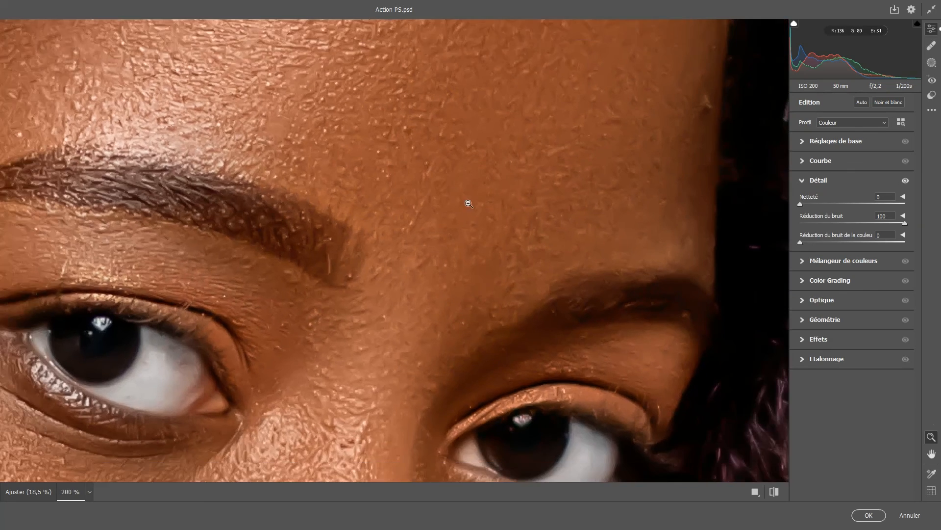
pyautogui.moveTo(468, 204); pyautogui.dragTo(389, 198)
# Try lower noise reduction values such as 68 and 28, and discard all the Camera Raw changes
pyautogui.click(866, 223)
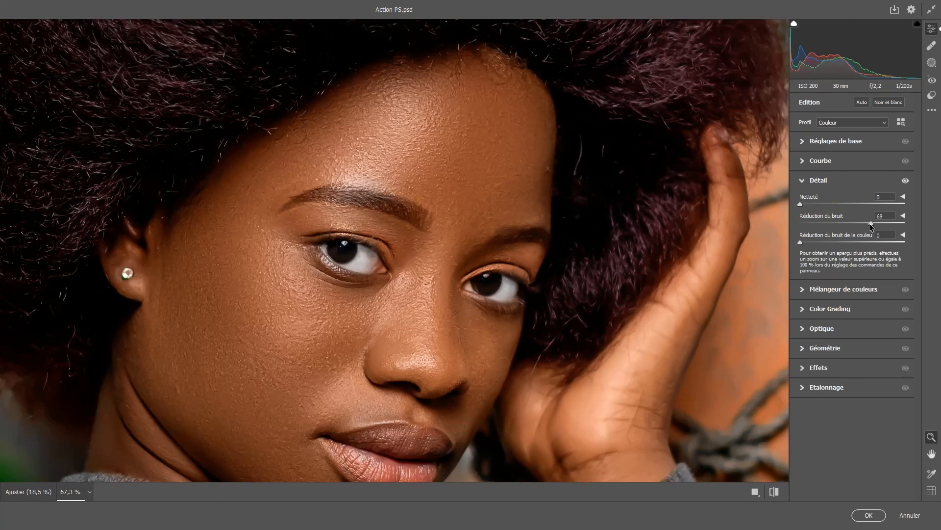
pyautogui.moveTo(904, 225); pyautogui.dragTo(829, 224)
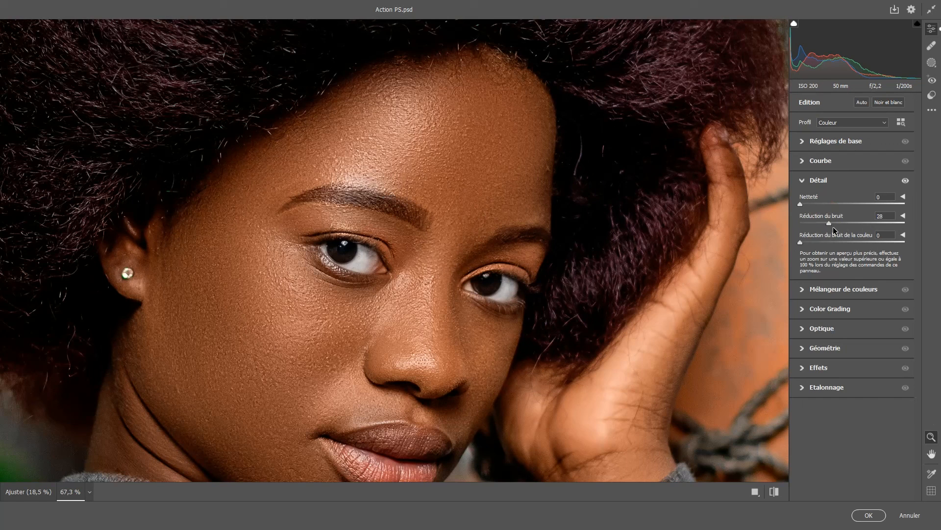
pyautogui.click(800, 228)
pyautogui.click(909, 515)
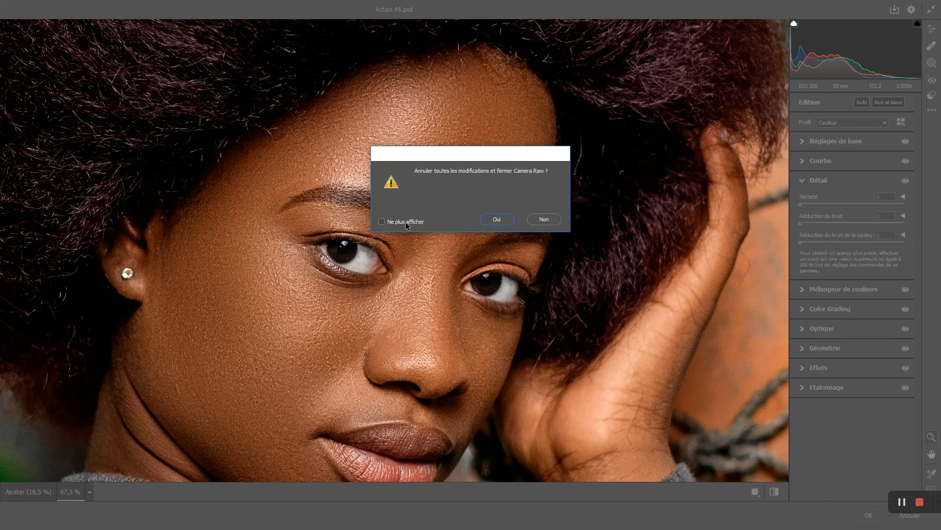
pyautogui.click(500, 219)
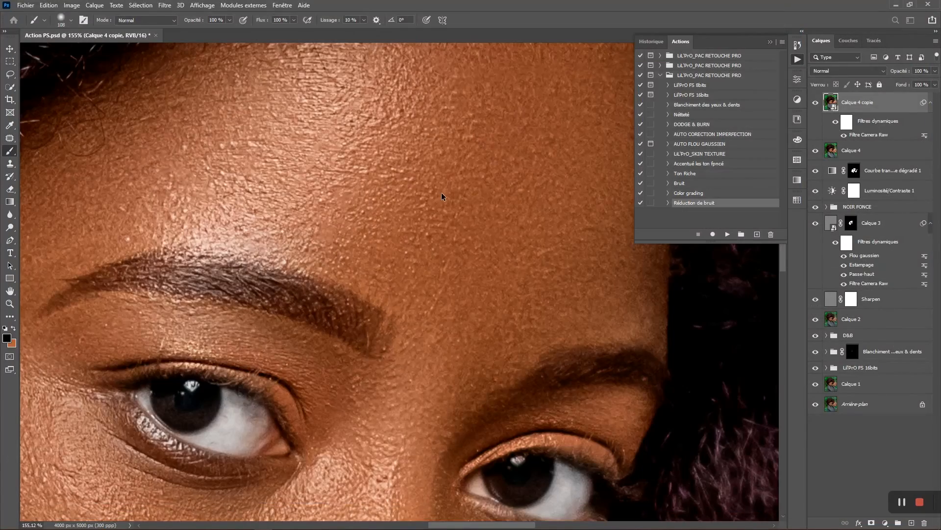
# Collapse the action list and compare the full retouch with the unretouched image by isolating Calque 1 and restoring all layers
pyautogui.hotkey('ctrl', '0')
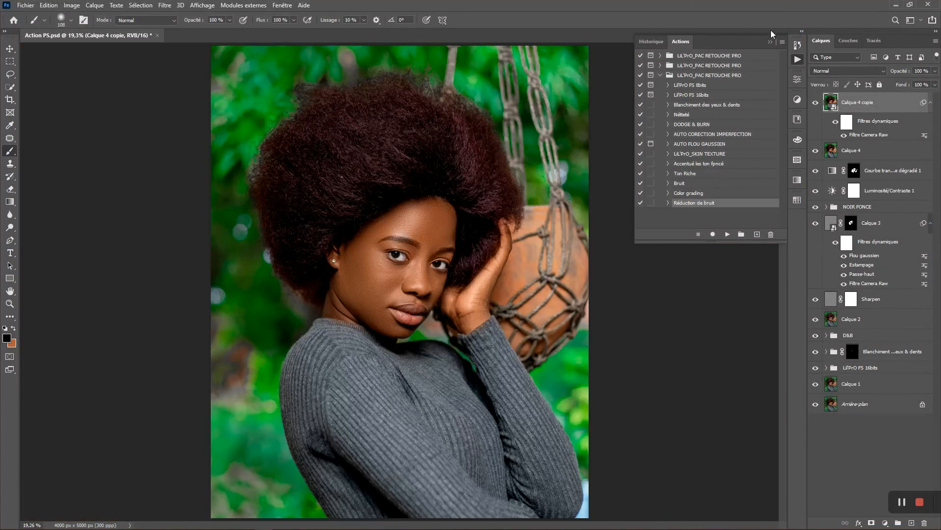
pyautogui.click(804, 63)
pyautogui.scroll(5, 436, 228)
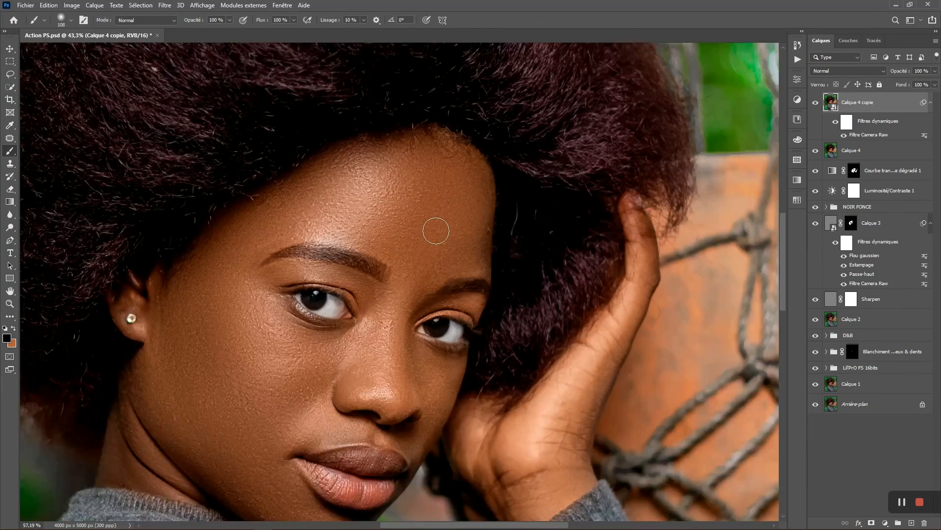
pyautogui.hotkey('ctrl', '0')
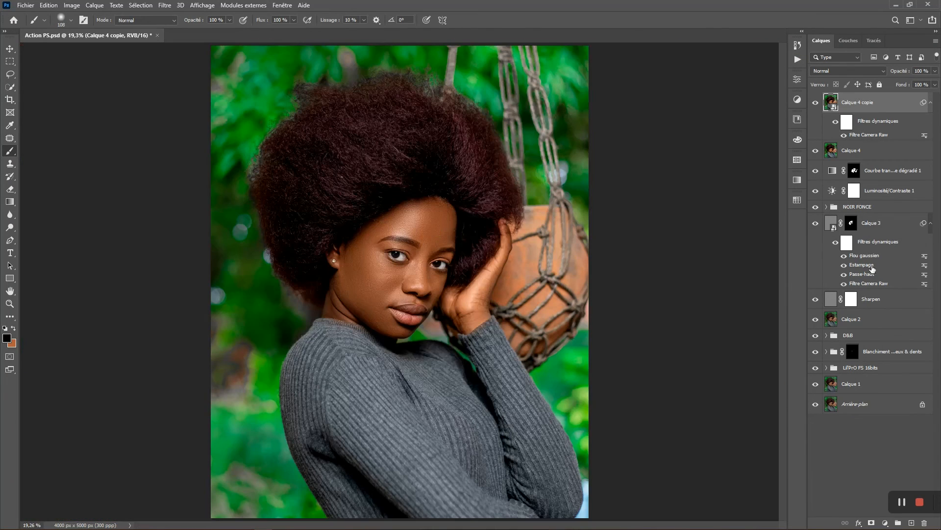
pyautogui.click(815, 385)
pyautogui.keyDown('alt'); pyautogui.click(815, 385); pyautogui.keyUp('alt')
pyautogui.keyDown('alt'); pyautogui.click(816, 384); pyautogui.keyUp('alt')
pyautogui.keyDown('alt'); pyautogui.click(815, 385); pyautogui.keyUp('alt')
pyautogui.keyDown('alt'); pyautogui.click(815, 386); pyautogui.keyUp('alt')
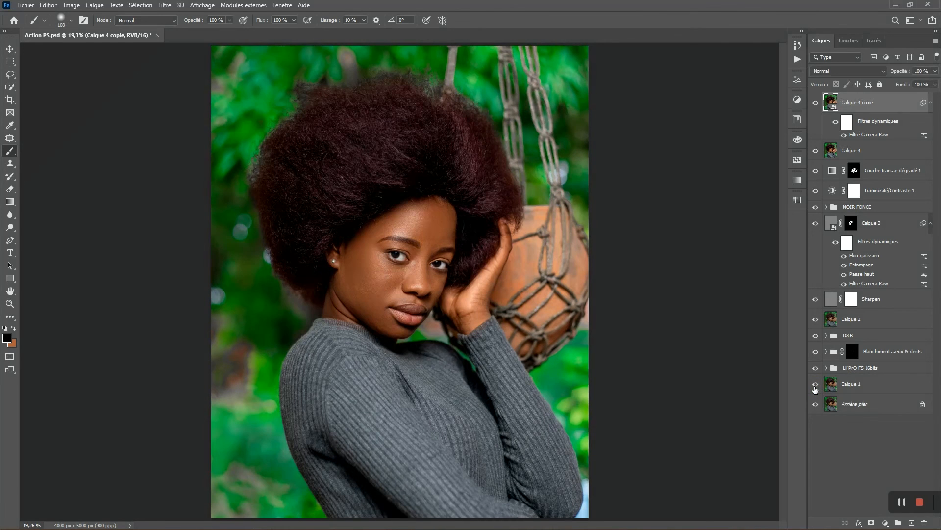